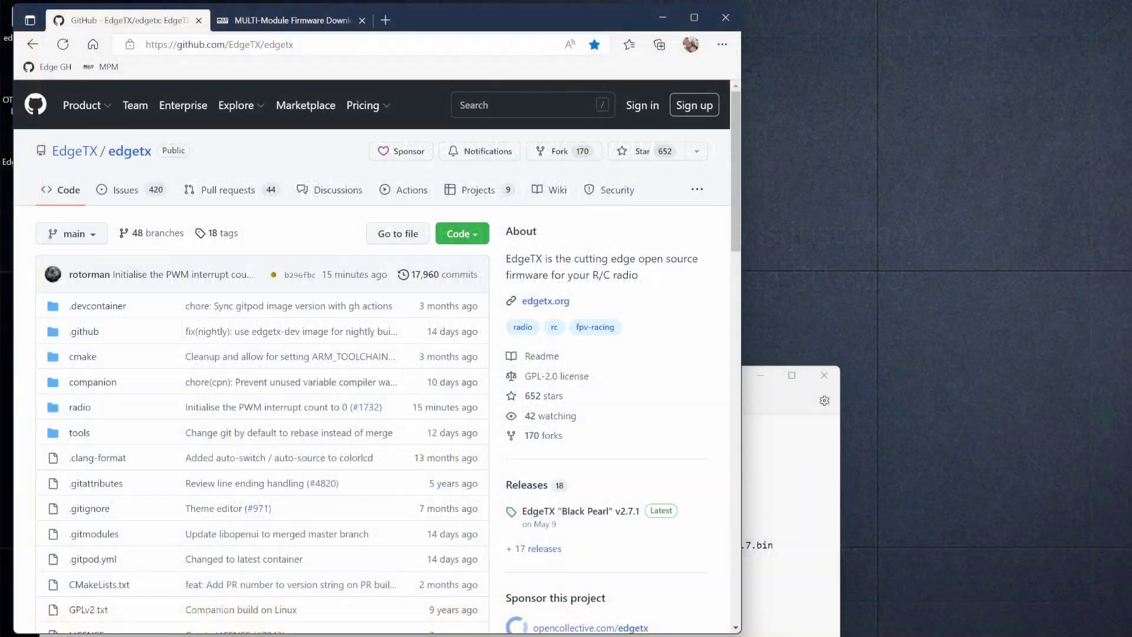
left_click(768, 412)
left_click_drag(708, 371, 708, 636)
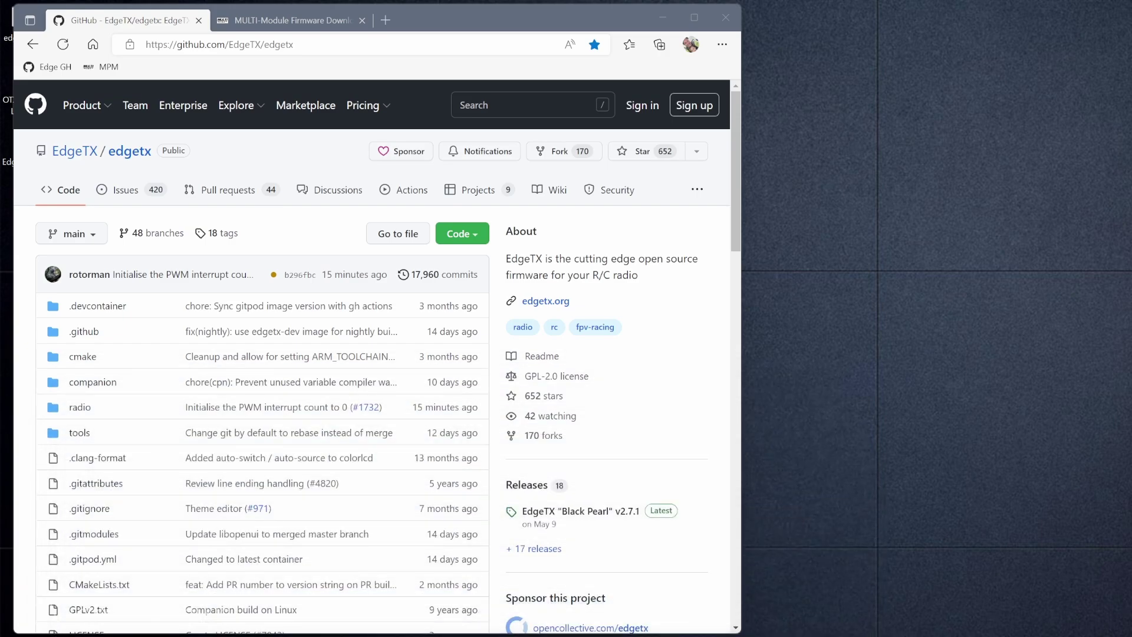
left_click(63, 149)
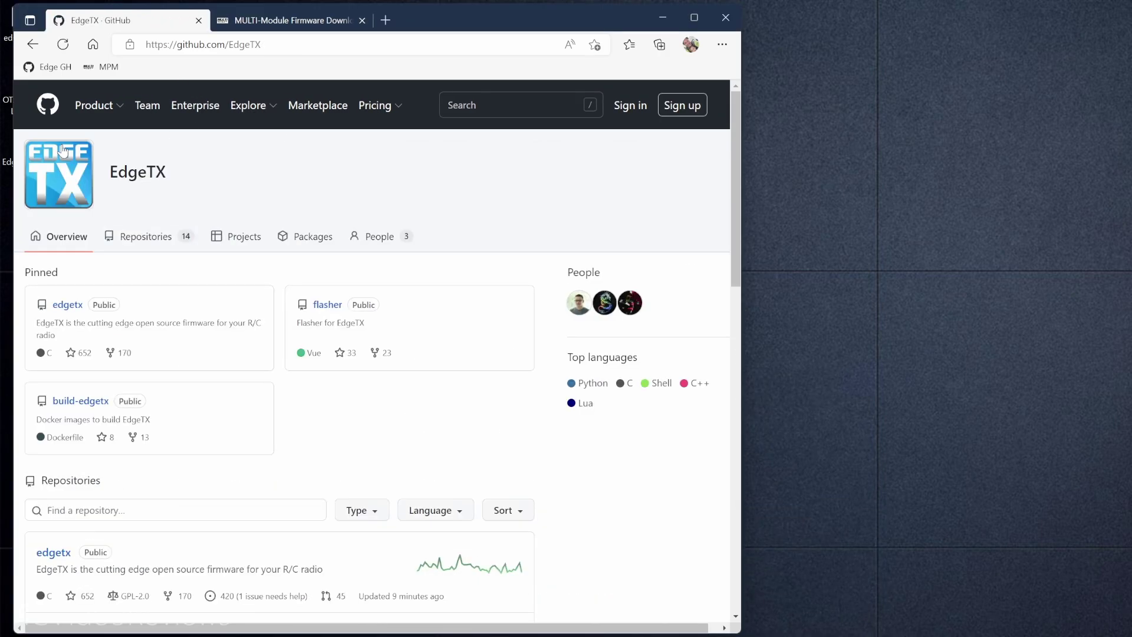
left_click_drag(527, 633, 519, 580)
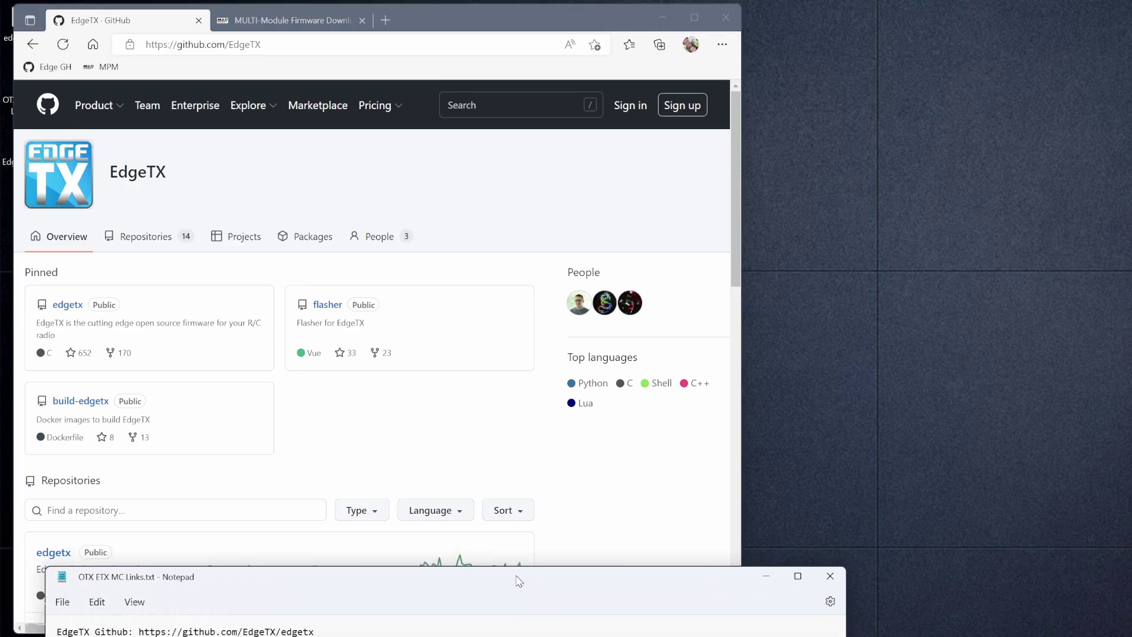
left_click(490, 14)
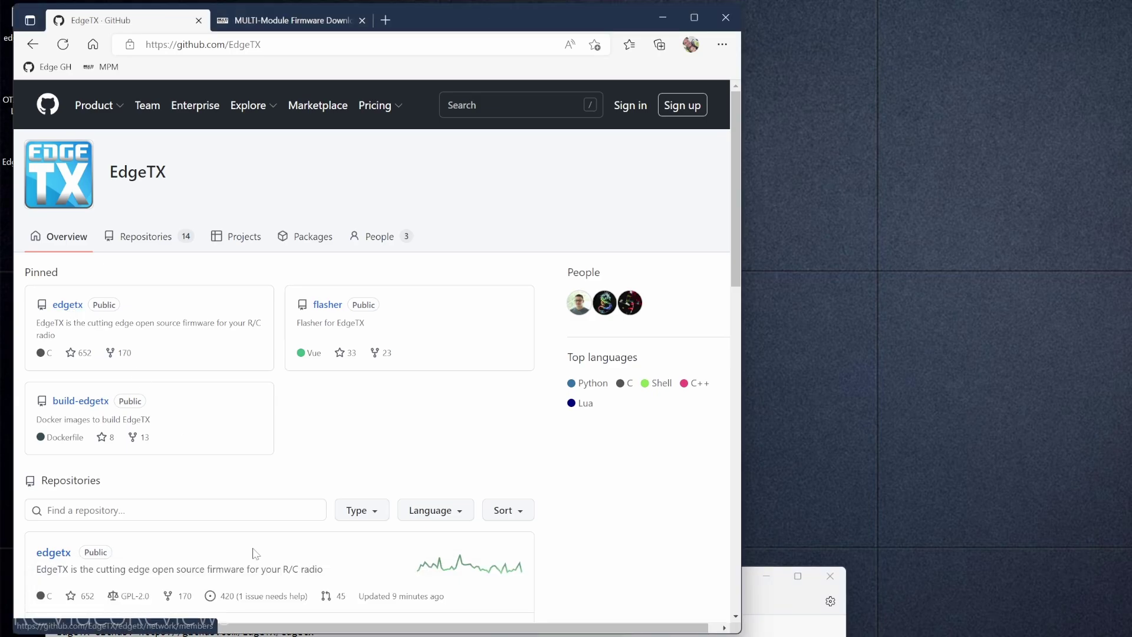
key("alt+Tab")
left_click_drag(262, 584, 254, 540)
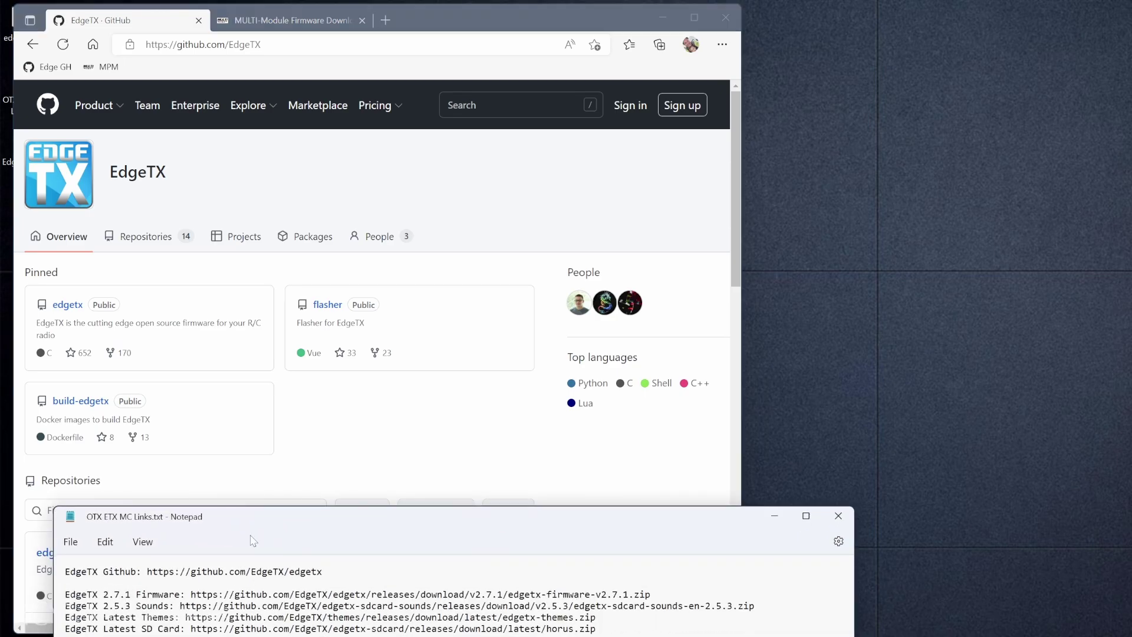
left_click_drag(98, 594, 650, 594)
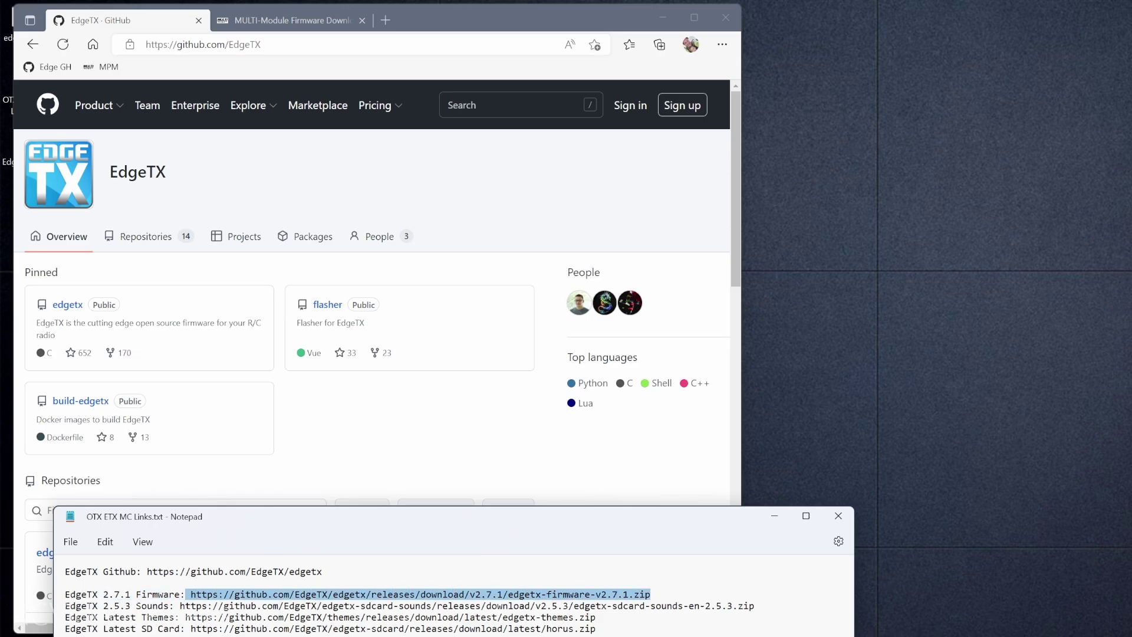
left_click(595, 186)
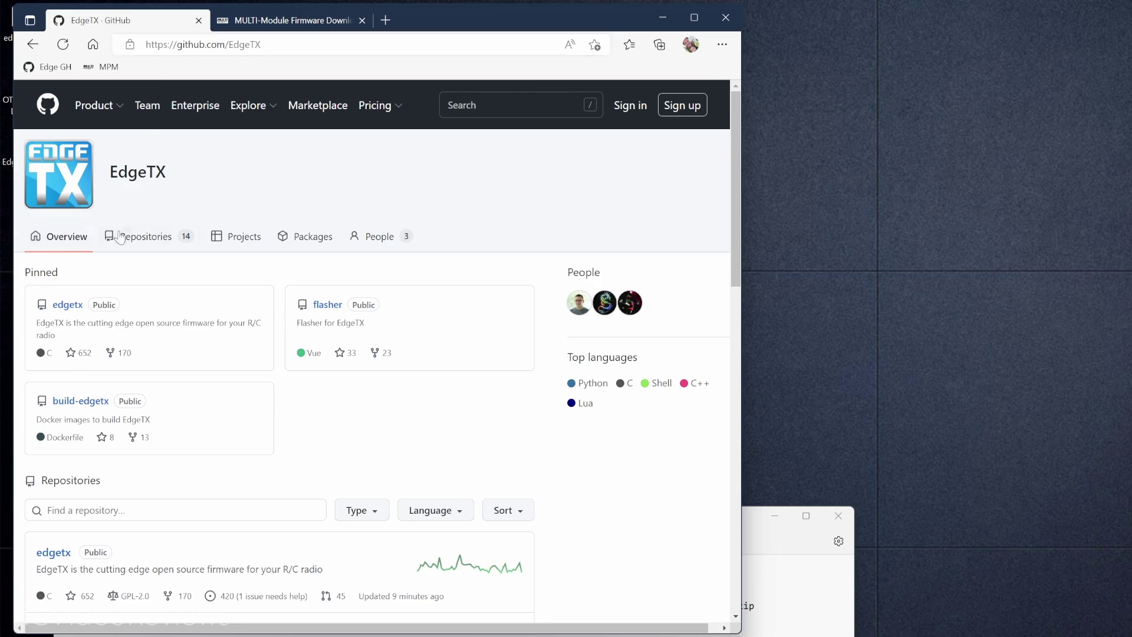
left_click(73, 313)
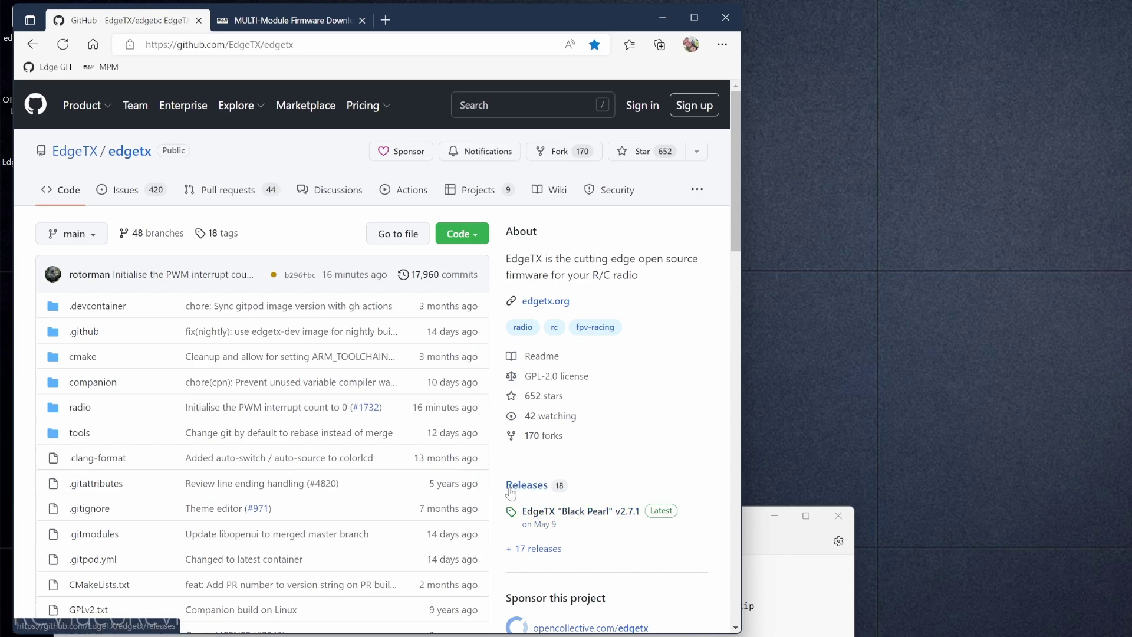
Download edgetx-firmware-v2.7.1.zip from the Black Pearl v2.7.1 release assets.
left_click(541, 513)
scroll(339, 472, "down", 15)
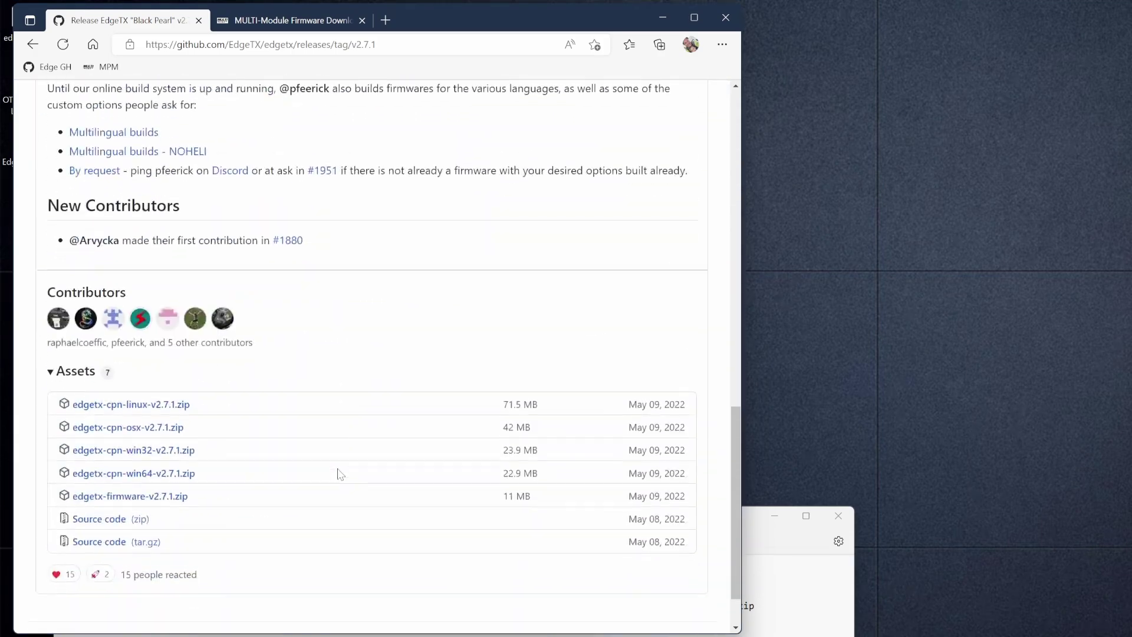
scroll(339, 472, "down", 1)
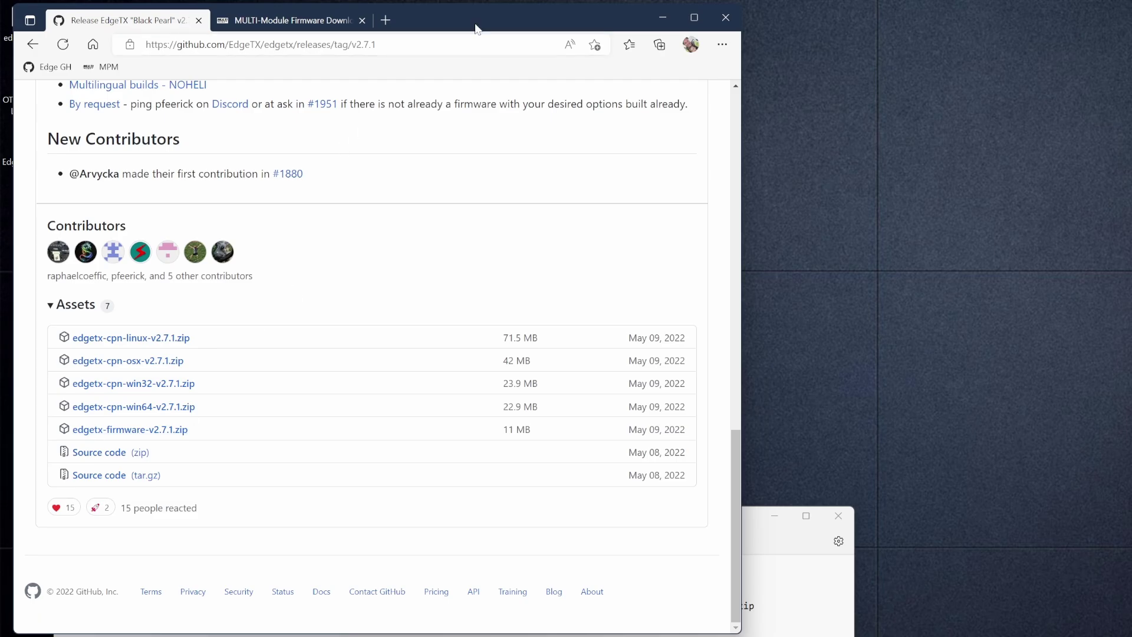
left_click_drag(475, 18, 530, 19)
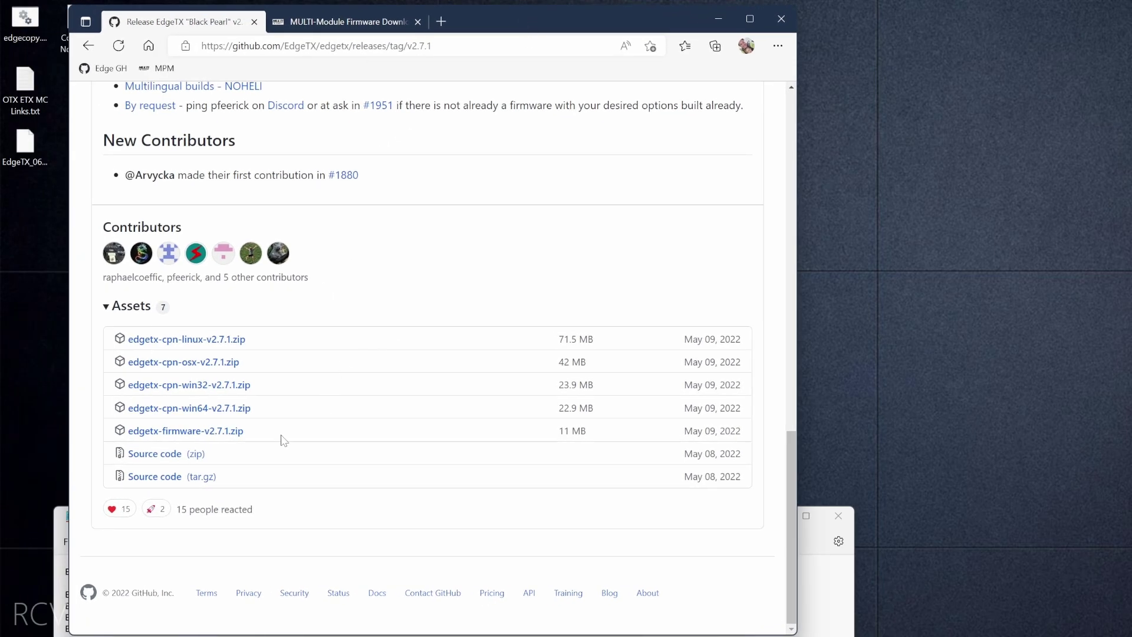
left_click(226, 439)
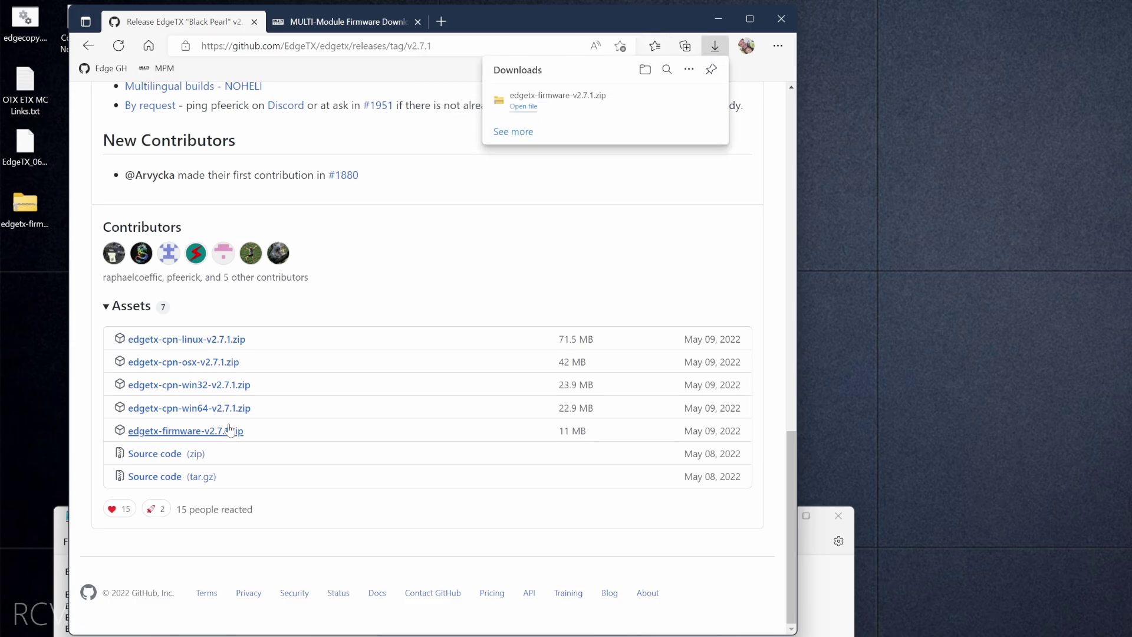
mouse_move(29, 207)
left_mouse_down()
mouse_move(33, 228)
mouse_move(33, 209)
left_mouse_up()
Highlight the 2.5.3 sounds URL in the links notes, then return to the edgetx repository page.
key("alt+Tab")
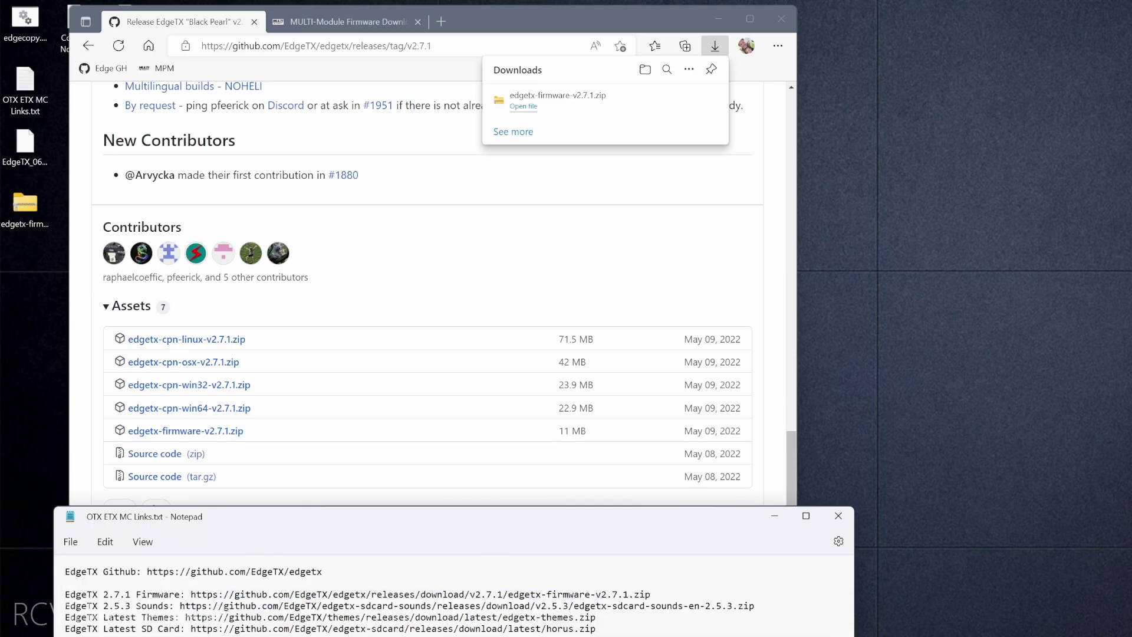
left_click_drag(179, 605, 654, 593)
left_click_drag(65, 606, 754, 606)
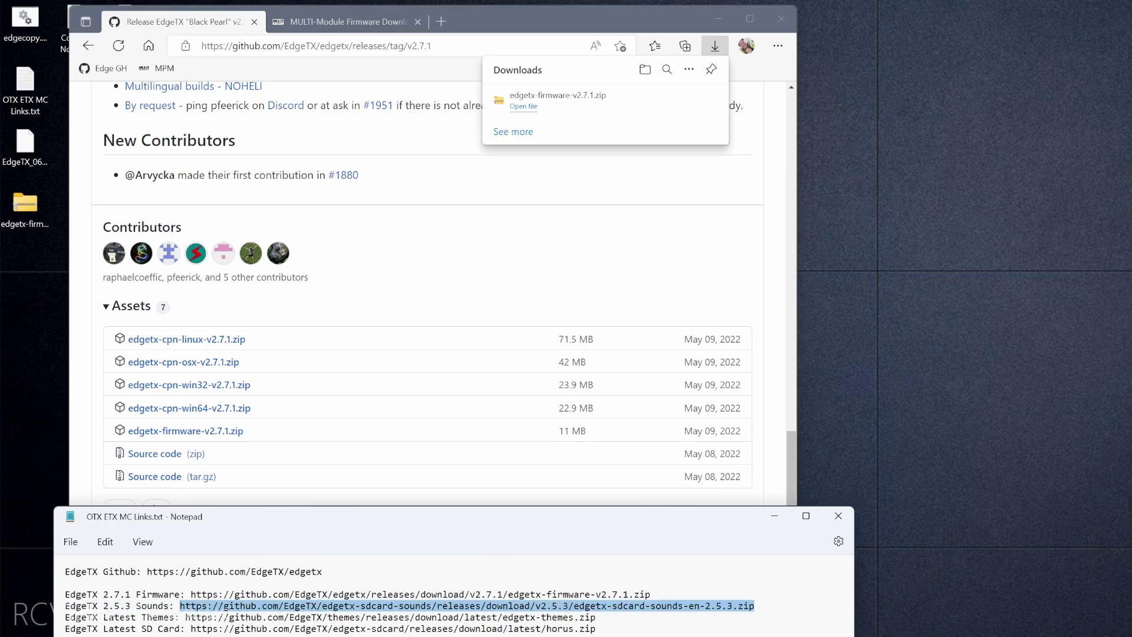
left_click(474, 212)
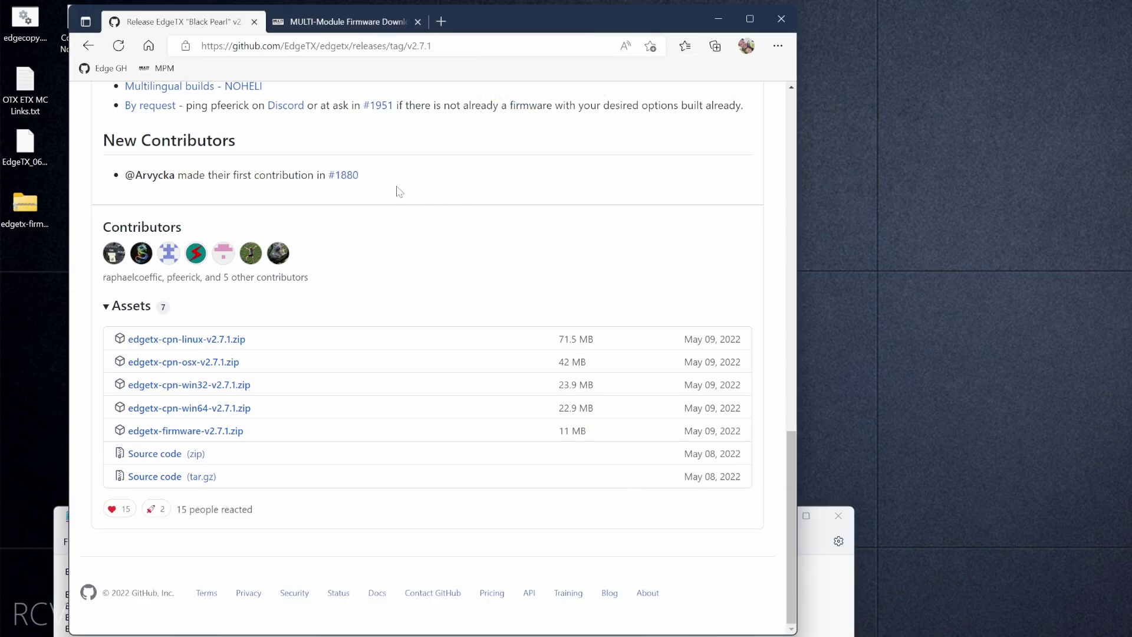
scroll(396, 298, "up", 4)
key("alt+Left")
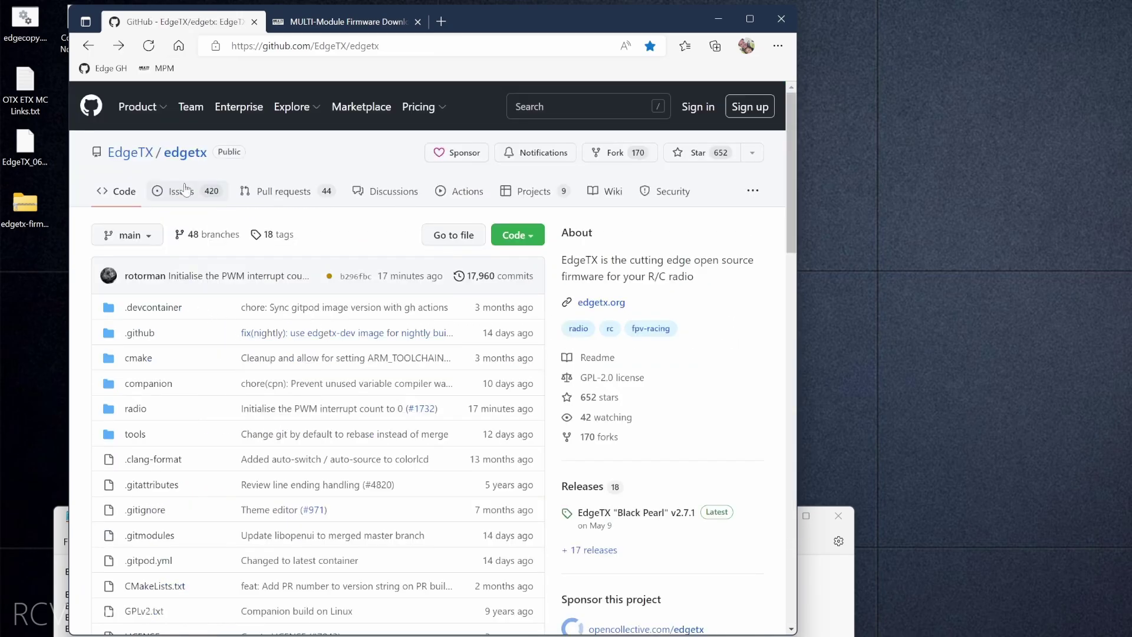
Go to the edgetx-sdcard-sounds repository from the EdgeTX organization page.
left_click(161, 202)
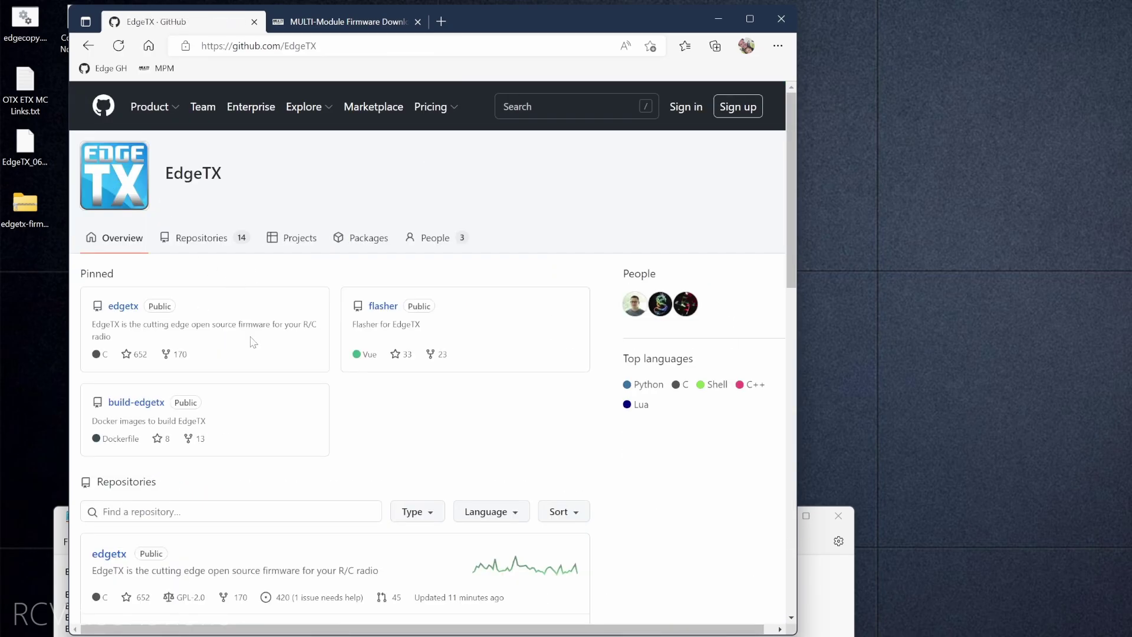
scroll(248, 318, "down", 4)
scroll(253, 346, "down", 3)
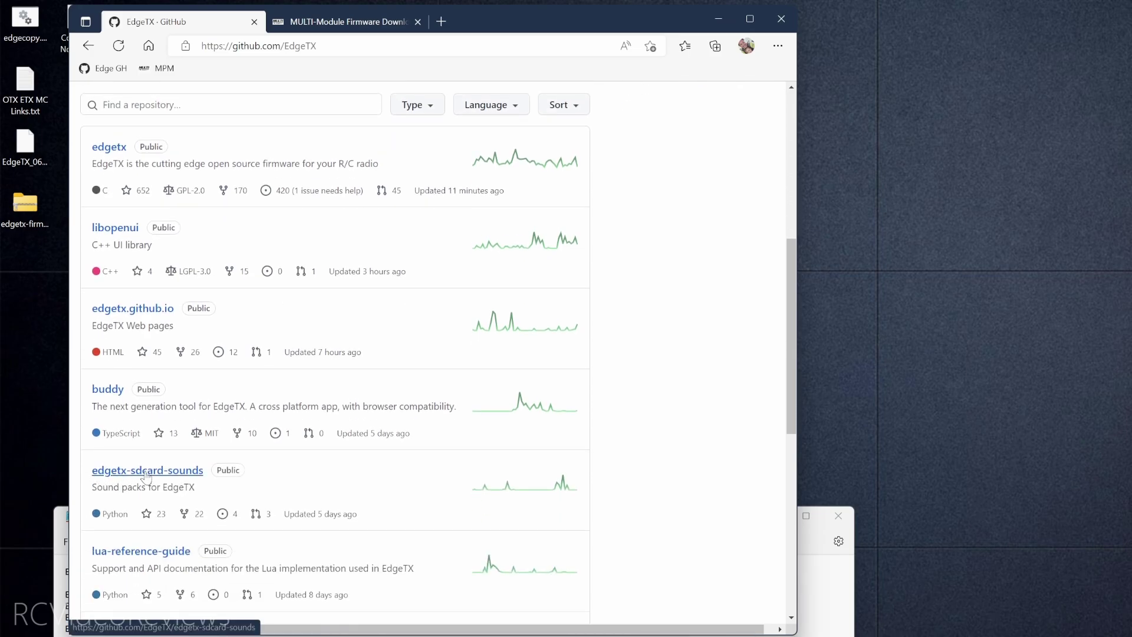
left_click(151, 475)
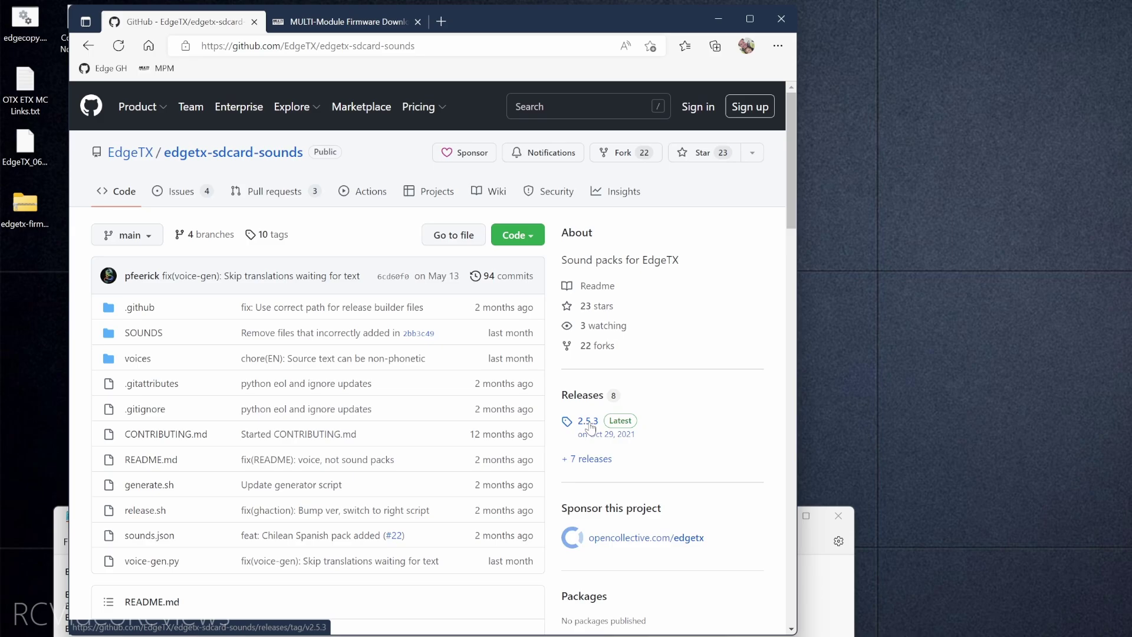
Download edgetx-sdcard-sounds-en-2.5.3.zip from the 2.5.3 release and return to the repository.
left_click(590, 422)
scroll(480, 430, "down", 4)
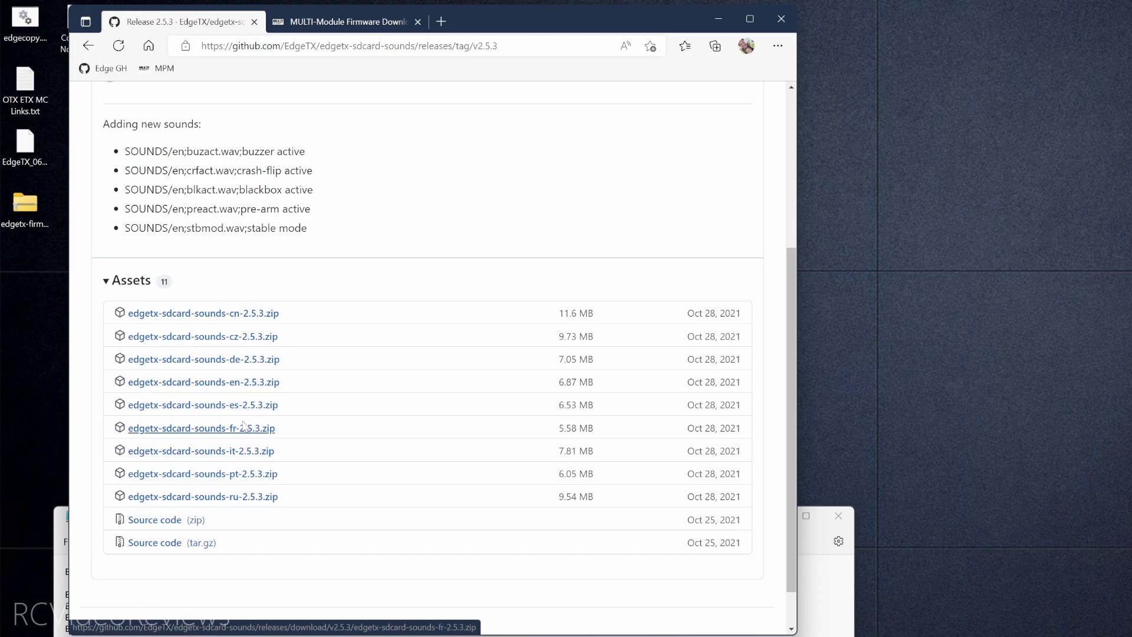
left_click(222, 383)
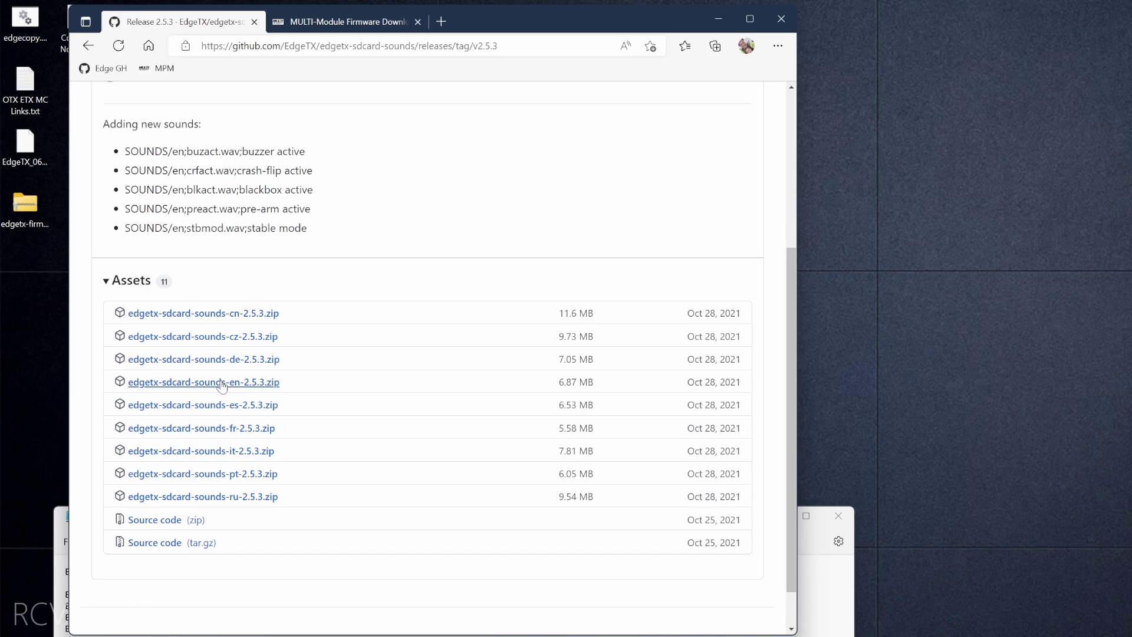
left_click(25, 267)
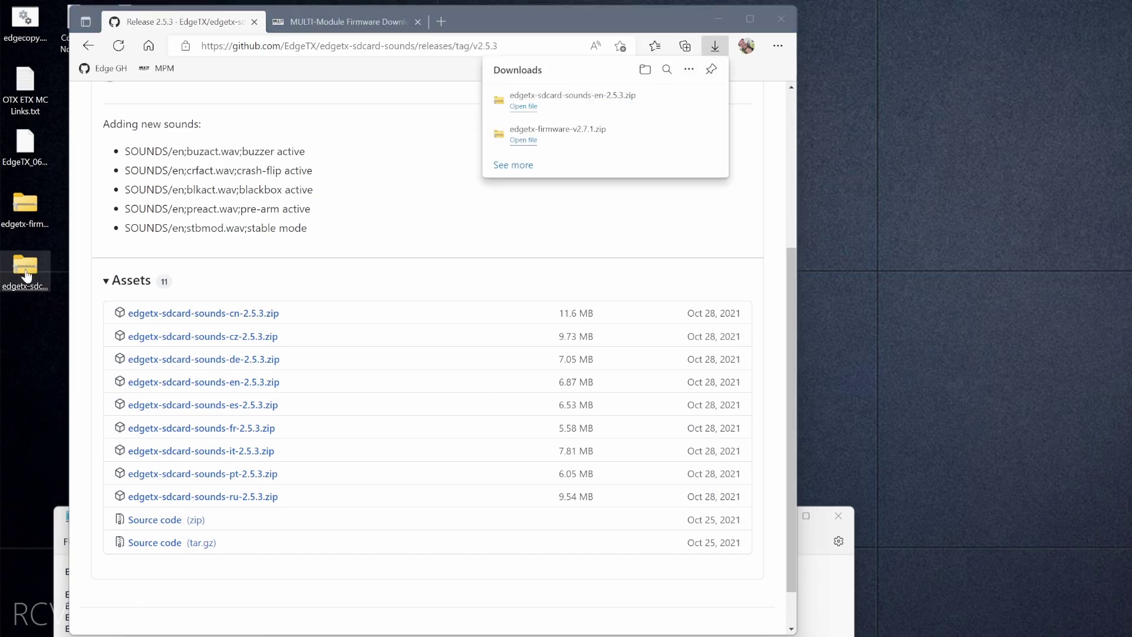
left_click(454, 158)
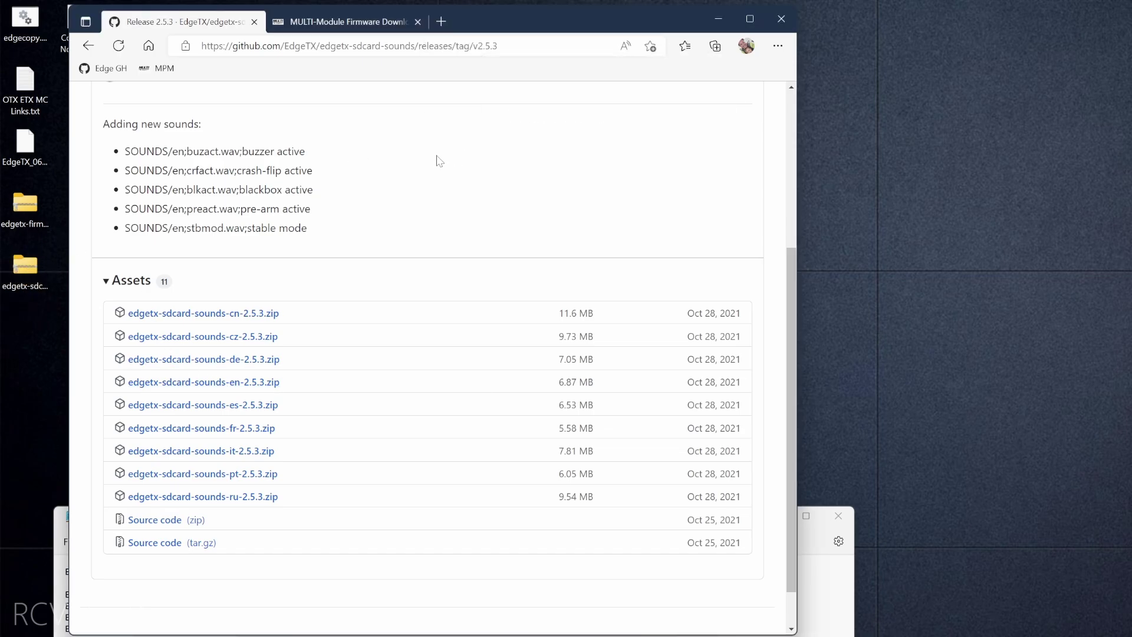
key("alt+Left")
key("alt+Tab")
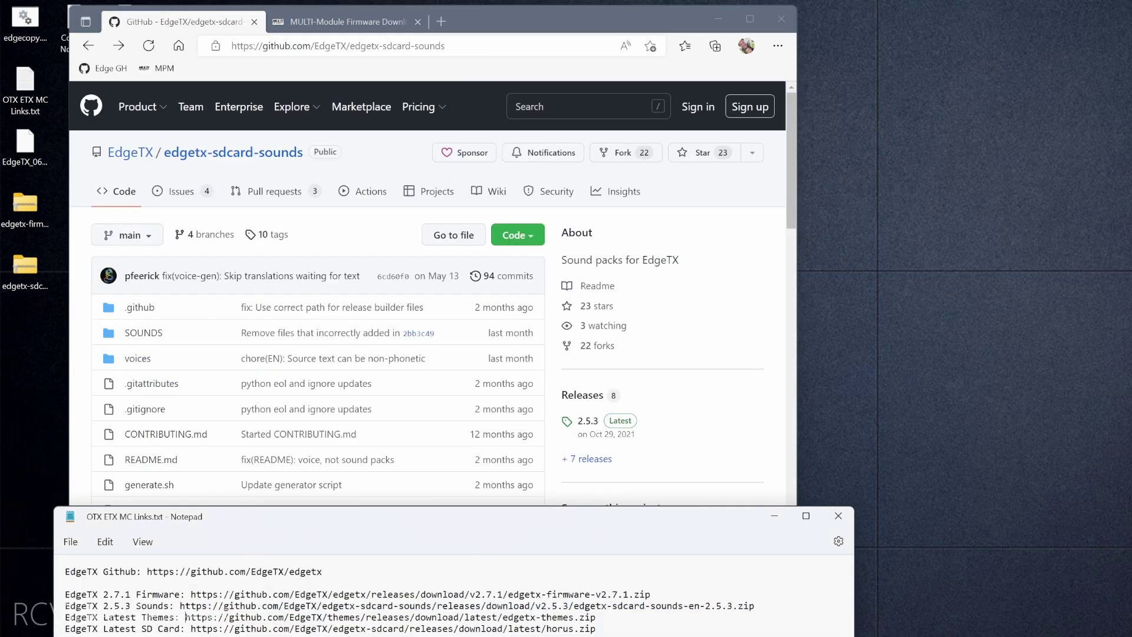
Highlight the Latest Themes link in the notes and go to the EdgeTX themes repository.
left_click_drag(186, 616, 596, 617)
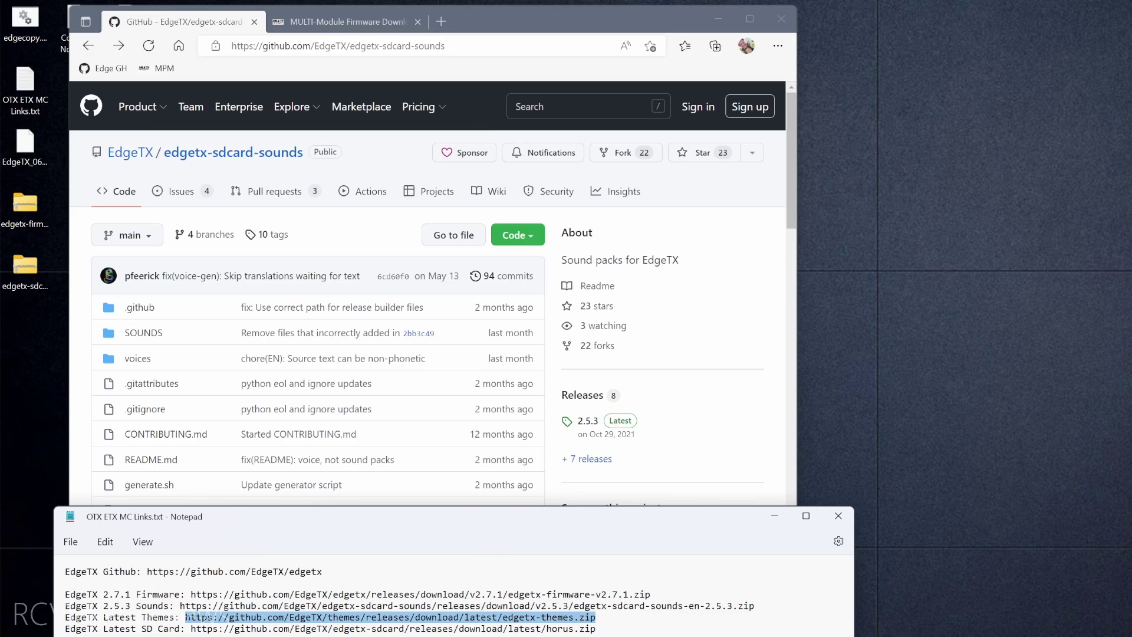
left_click(560, 15)
left_click(124, 154)
scroll(198, 341, "down", 7)
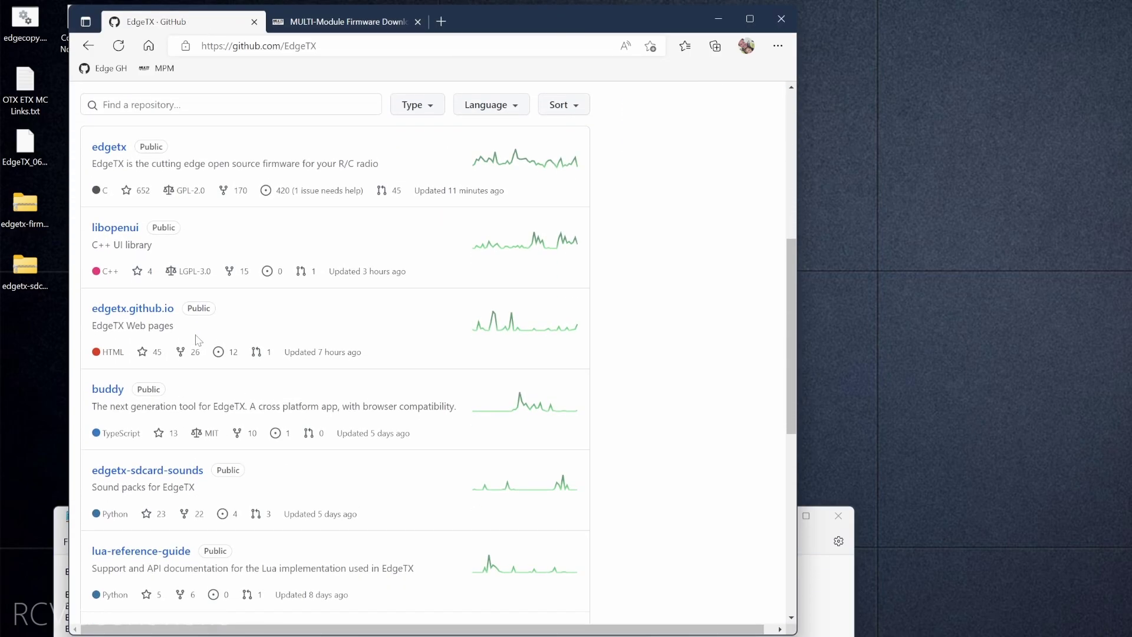
scroll(198, 340, "down", 4)
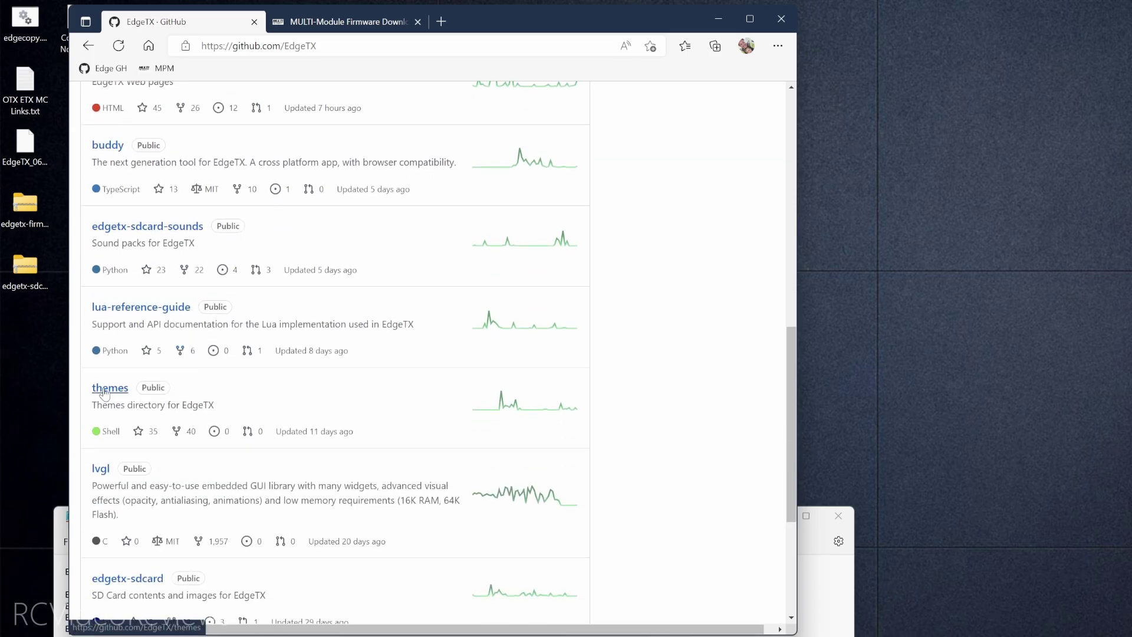
left_click(105, 389)
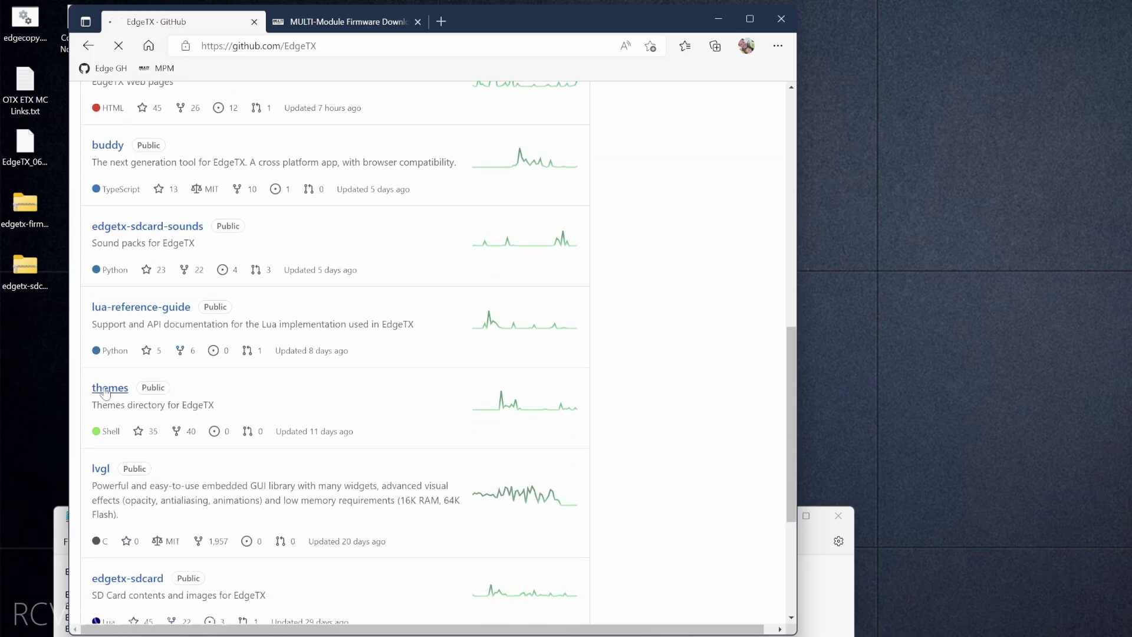
Download edgetx-themes.zip from the Latest Themes Package release.
scroll(149, 381, "down", 1)
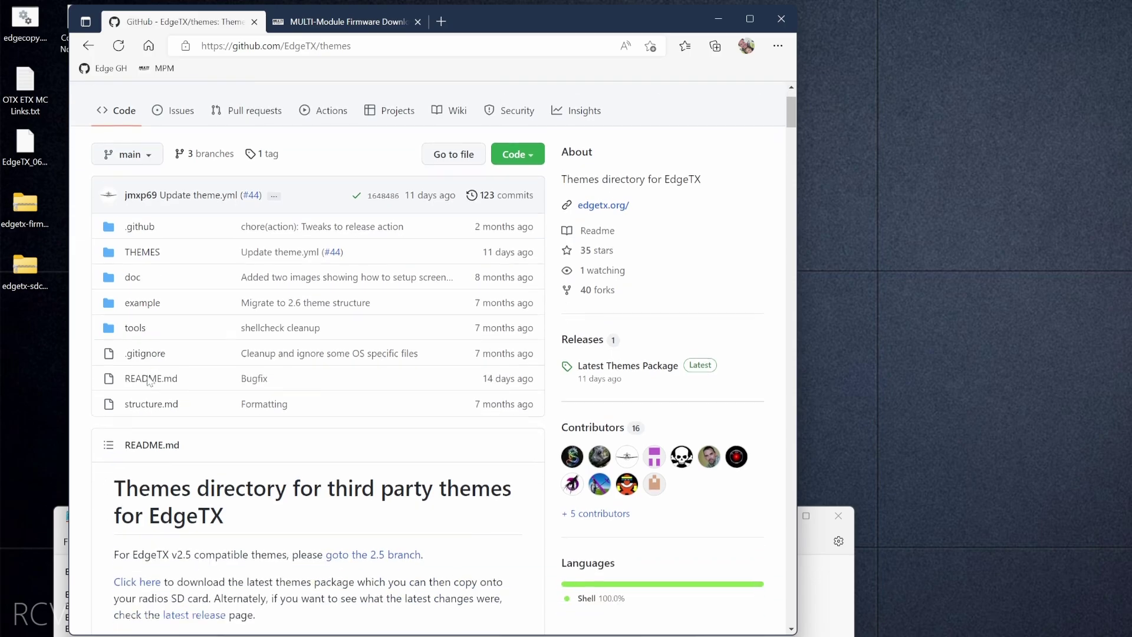
left_click(614, 368)
scroll(395, 434, "down", 2)
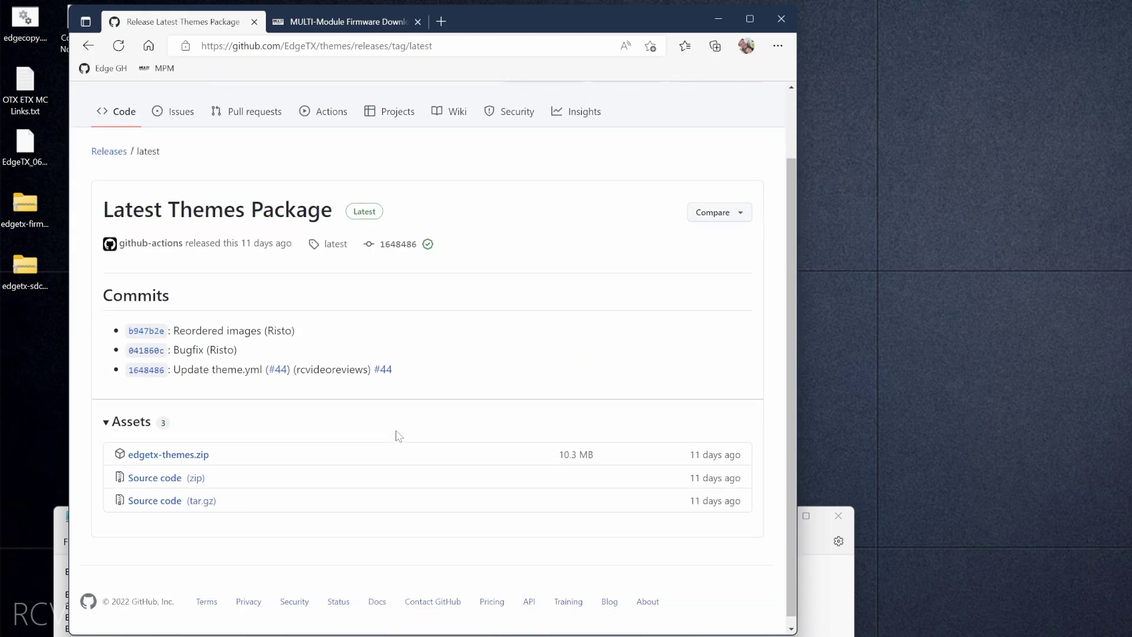
left_click(153, 449)
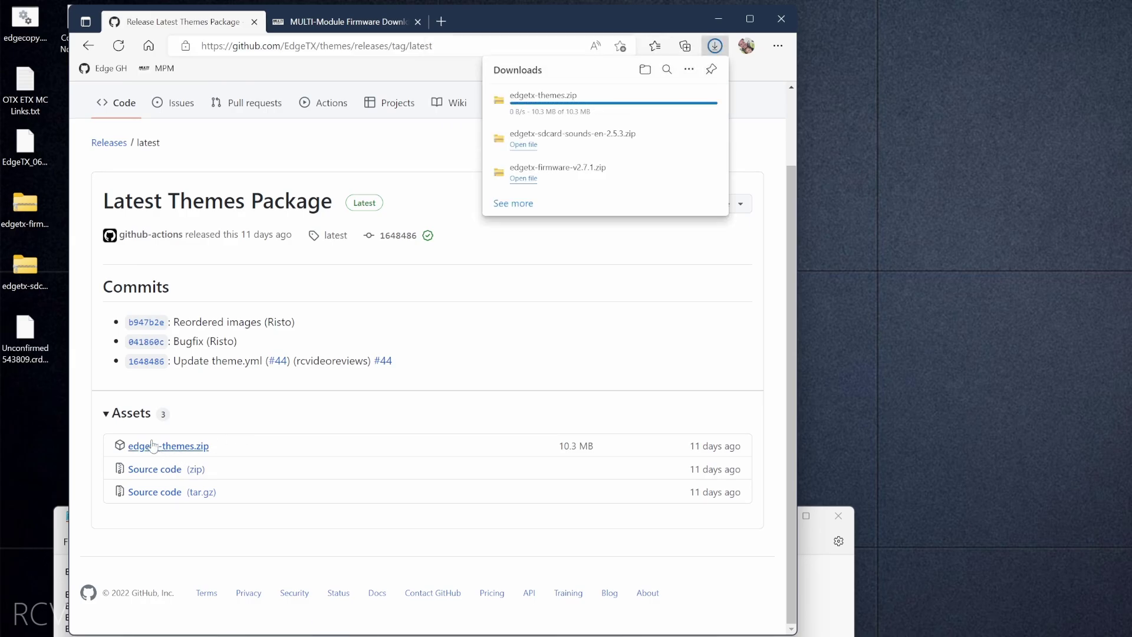
left_click(21, 335)
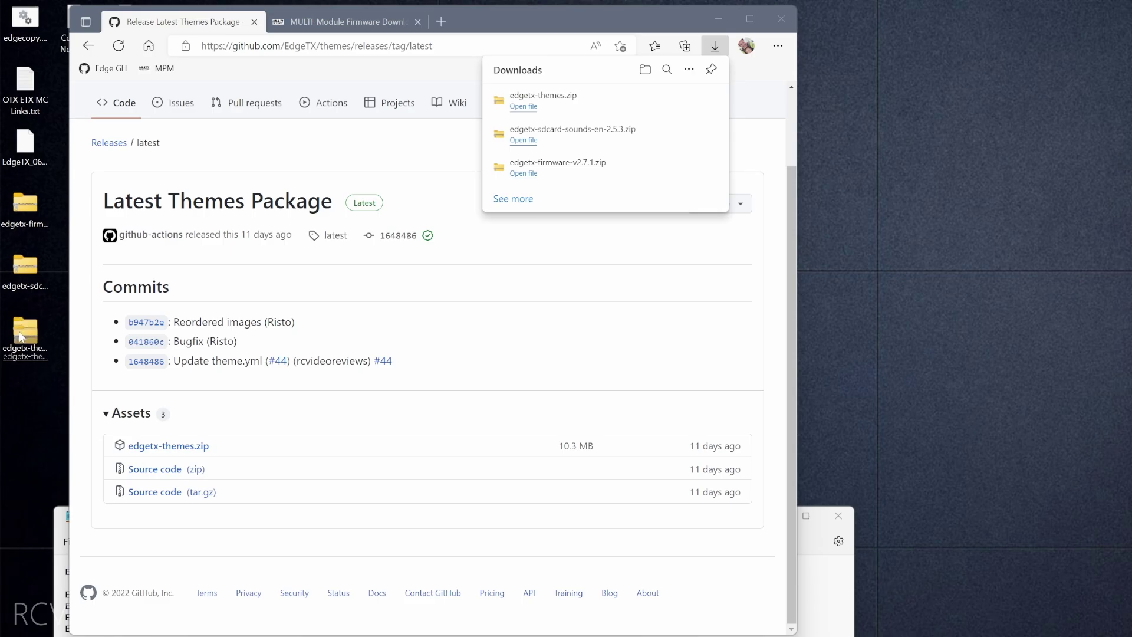
Highlight the SD Card link in the notes and go back to the themes repository.
left_click(62, 584)
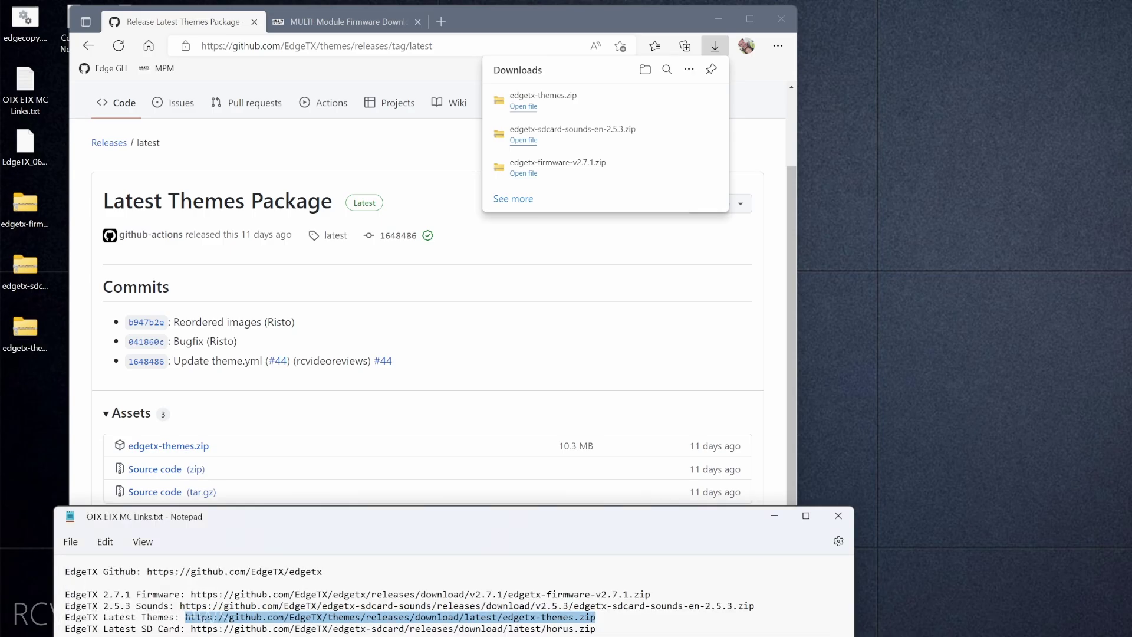
left_click_drag(190, 628, 594, 628)
left_click(497, 80)
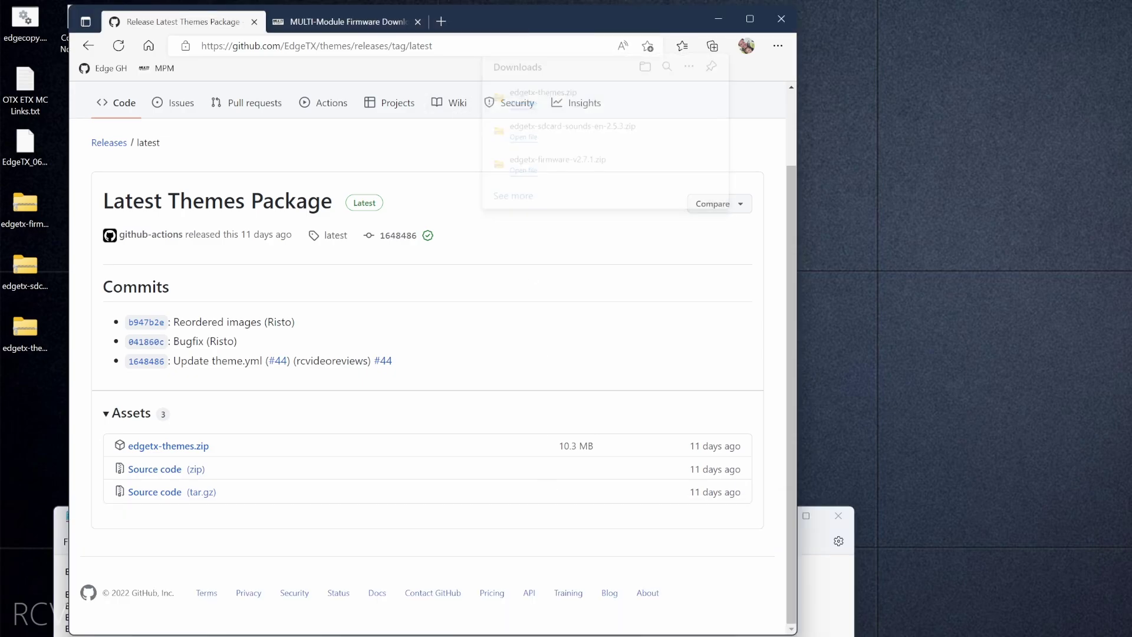
key("alt+Left")
key("alt+Left")
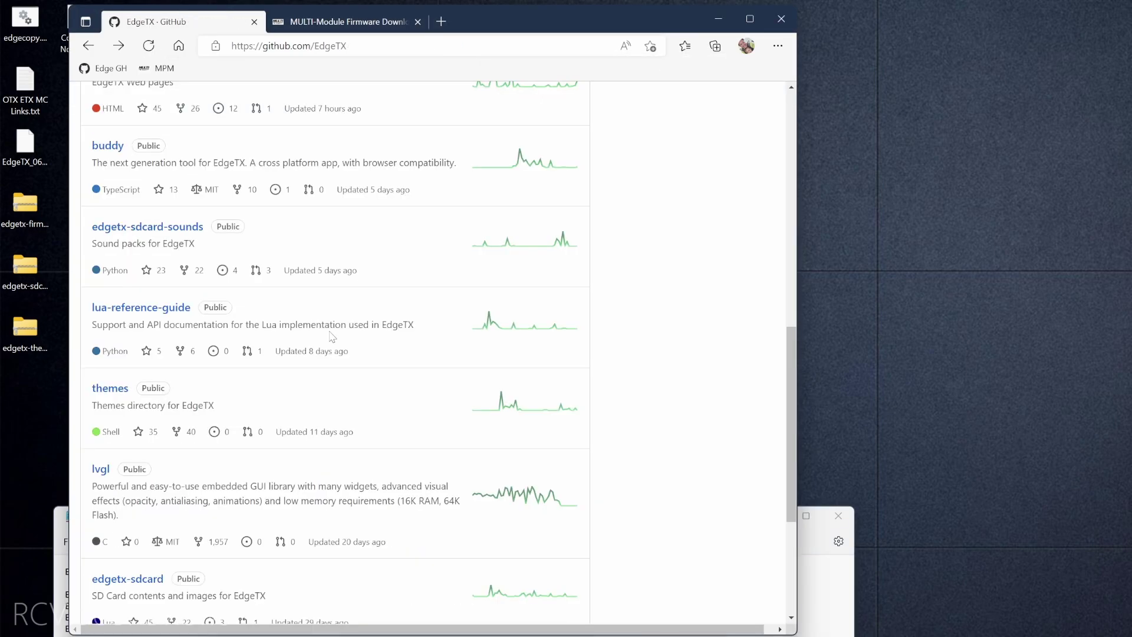
Save horus.zip from the latest edgetx-sdcard release onto the desktop.
scroll(248, 360, "down", 4)
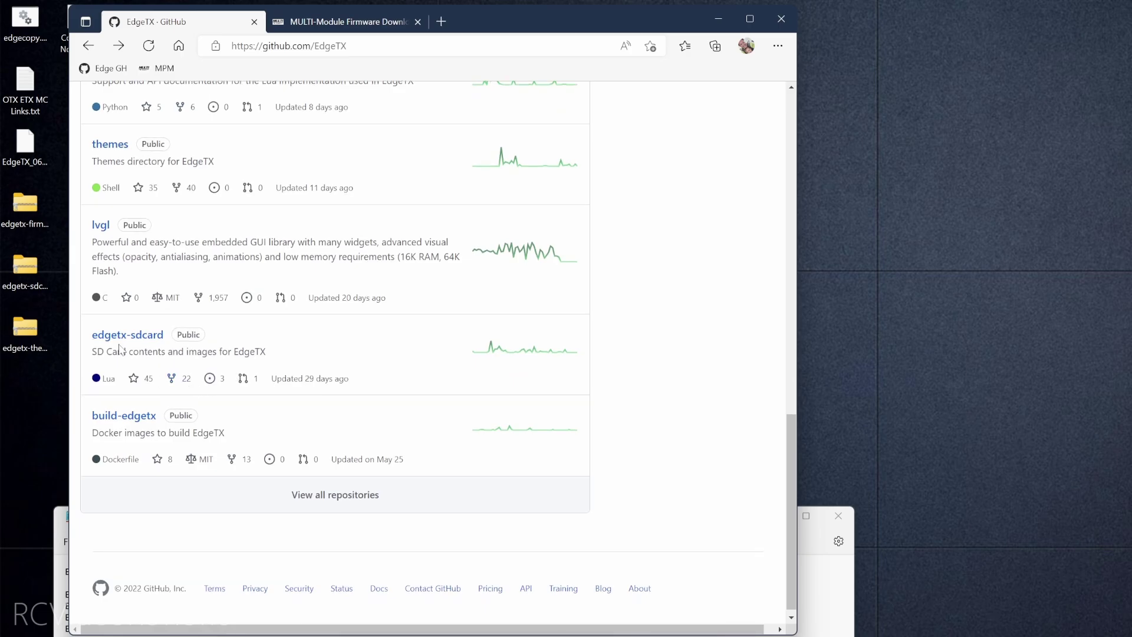
left_click(119, 343)
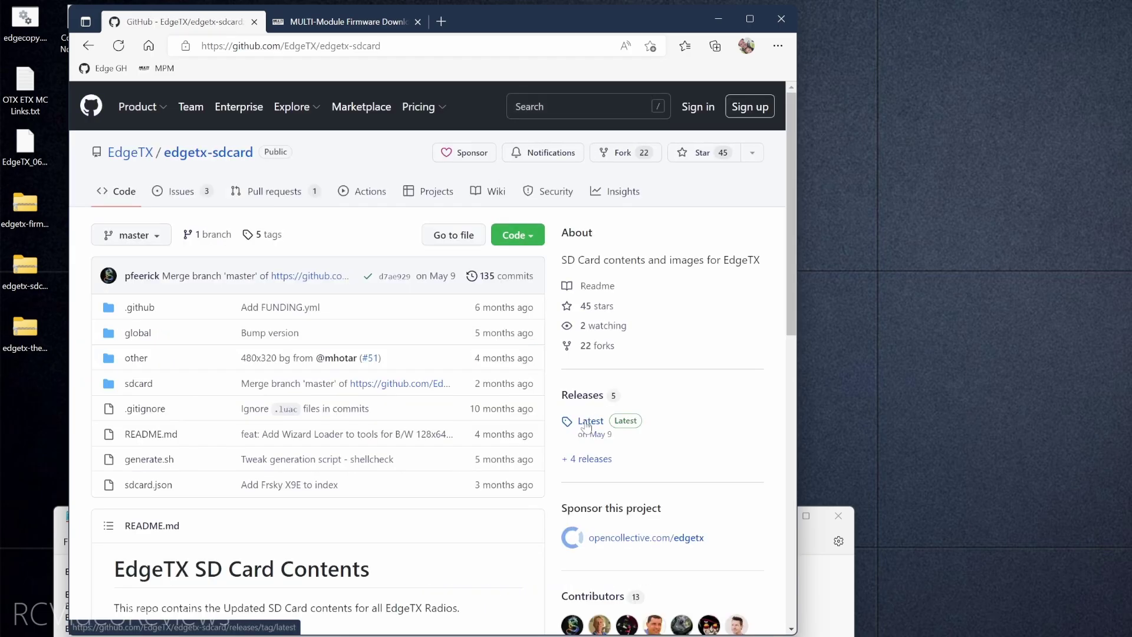
left_click(586, 422)
scroll(391, 455, "down", 3)
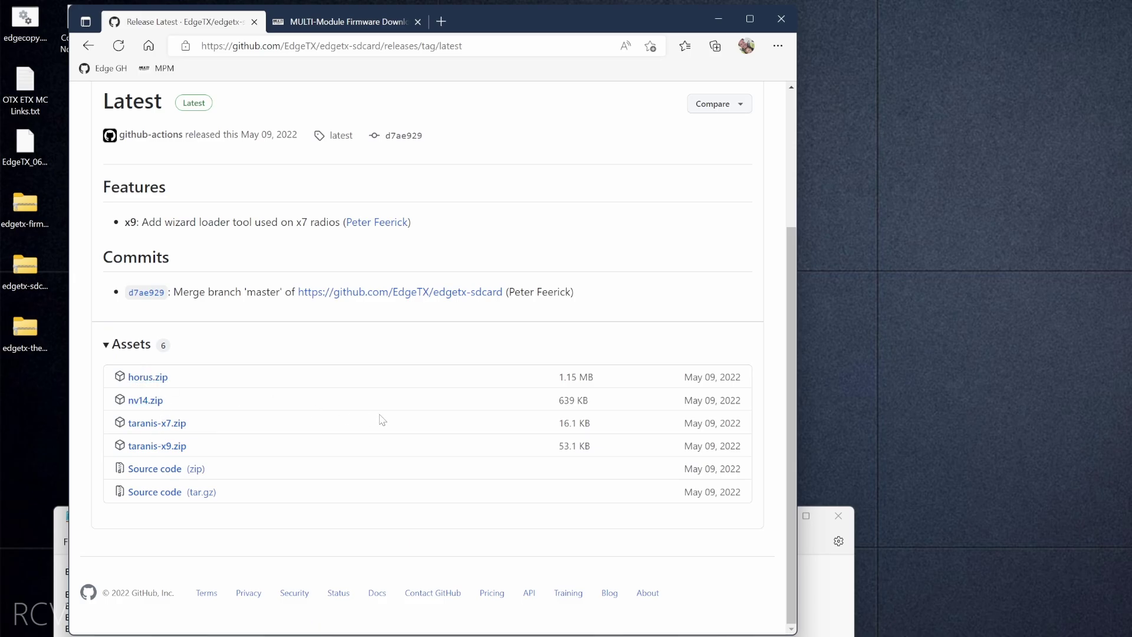
left_click_drag(25, 408, 25, 407)
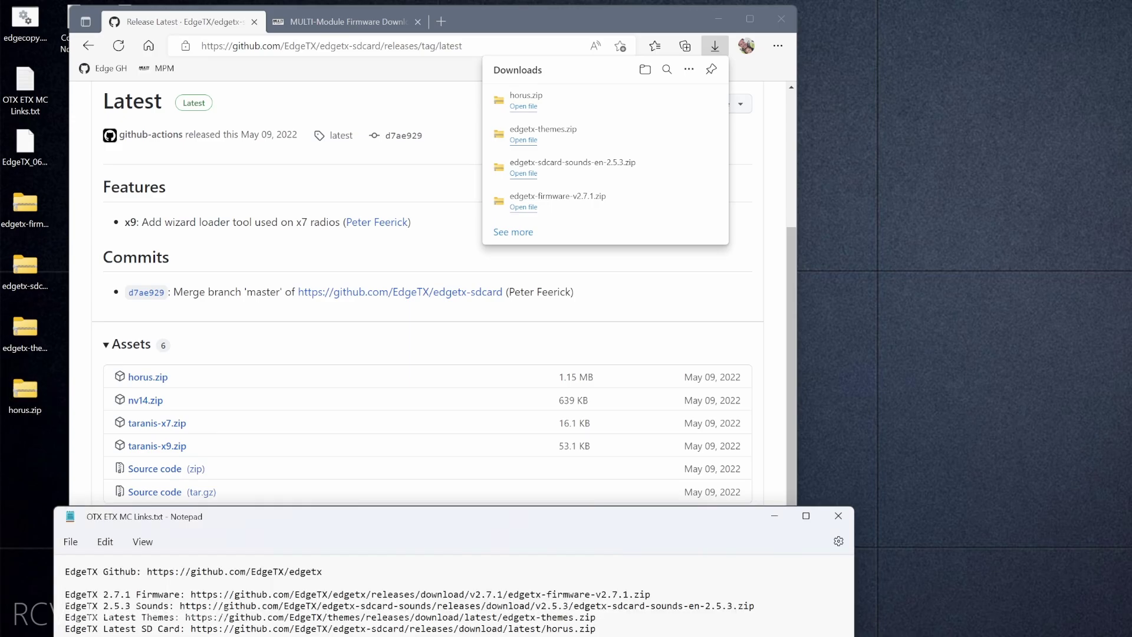
left_click_drag(65, 593, 595, 629)
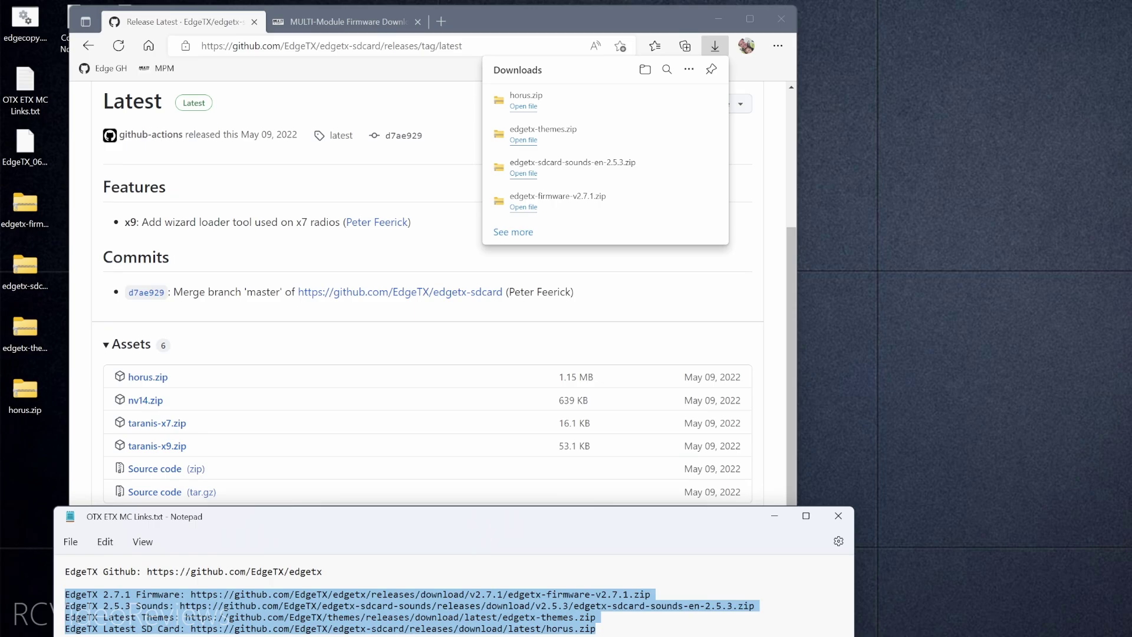
key("Right")
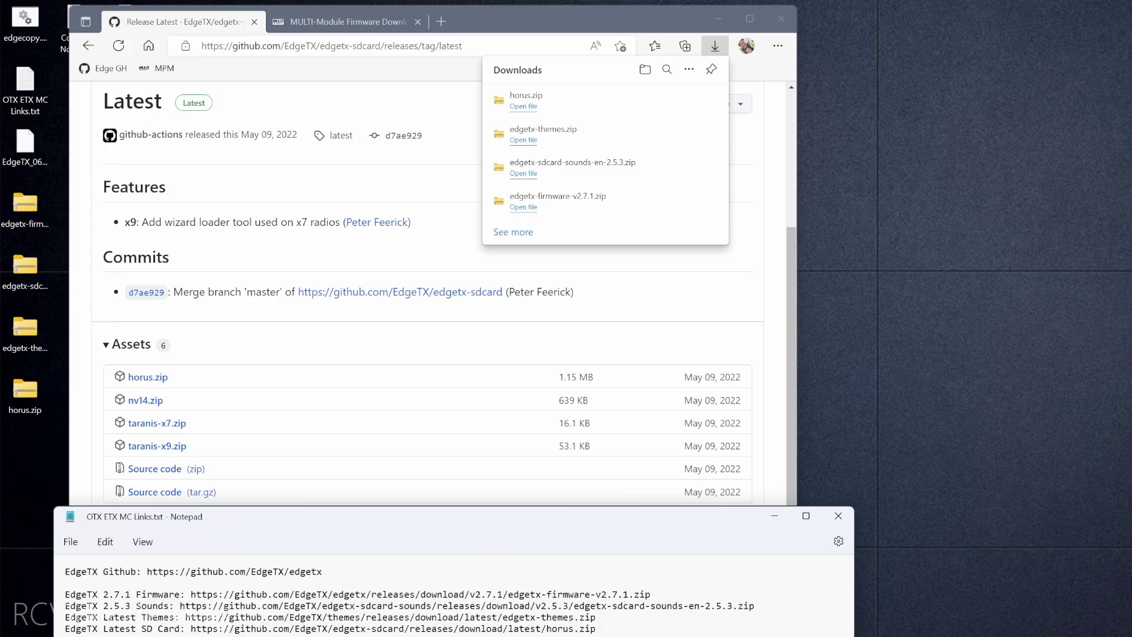
Bring up the MULTI-Module Firmware Downloads tab preset for the TX16S internal module, firmware 1.3.3.7.
left_click(352, 27)
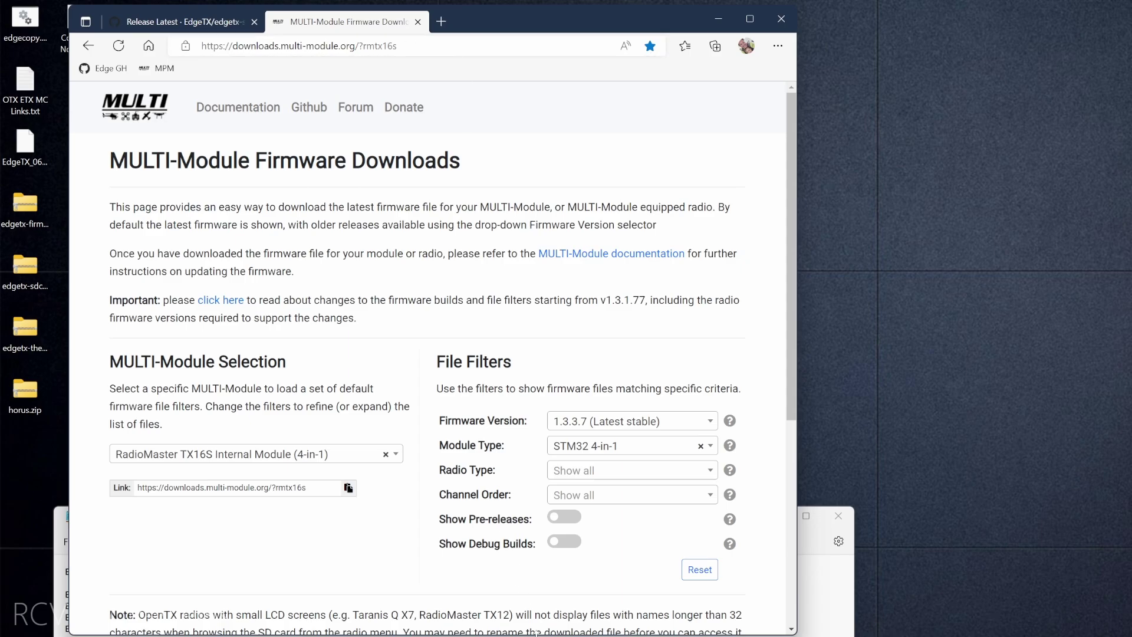
left_click_drag(535, 634, 536, 595)
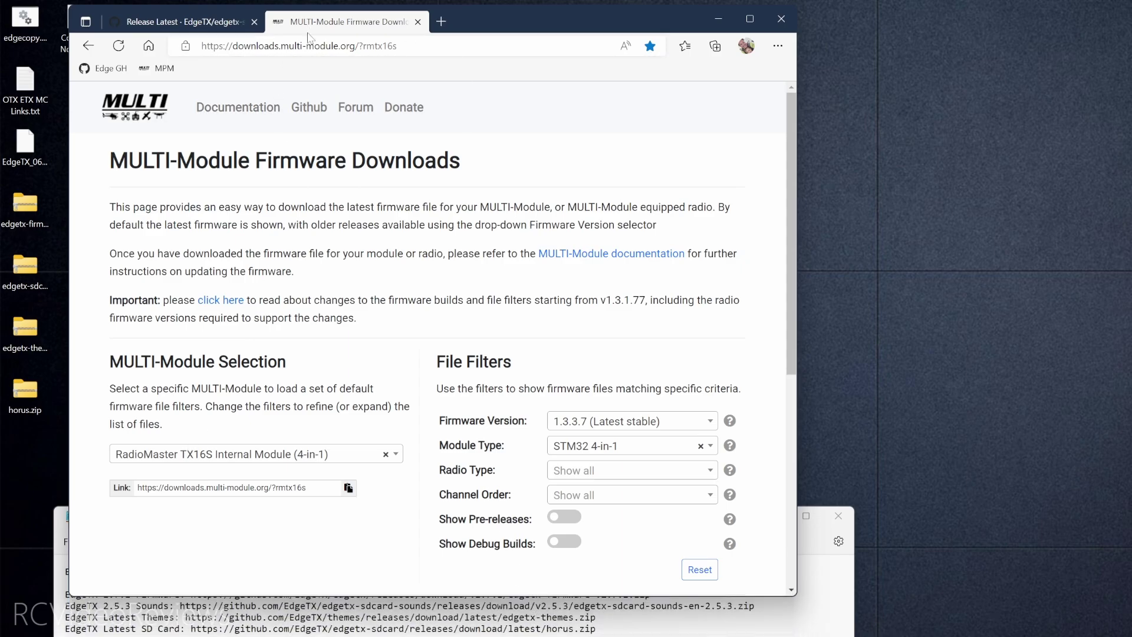
left_click(377, 47)
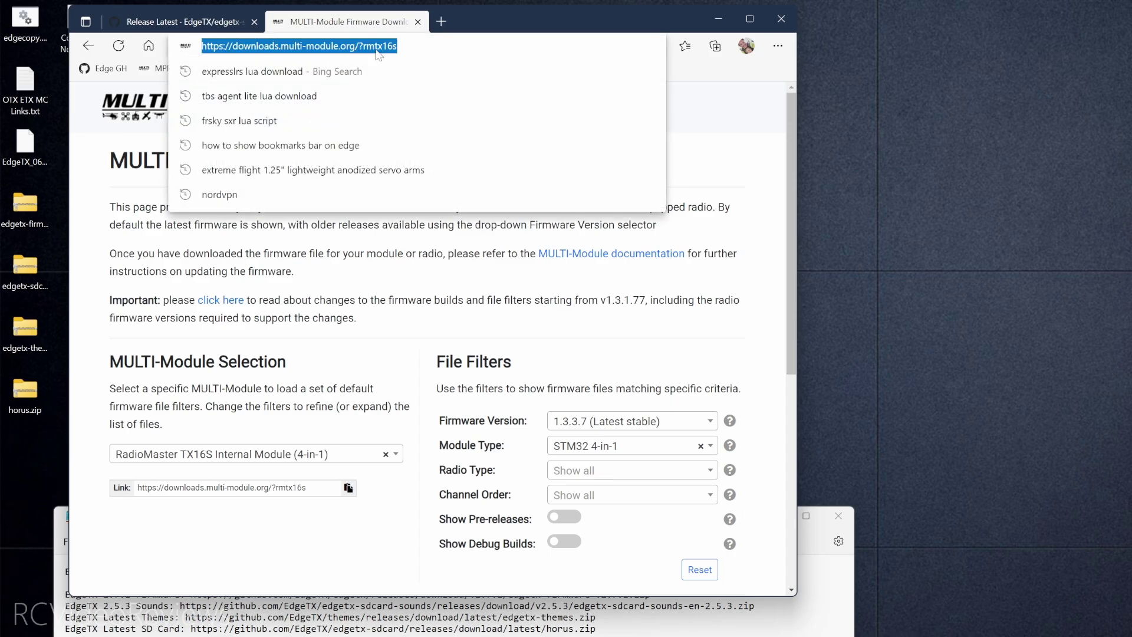
left_click(378, 439)
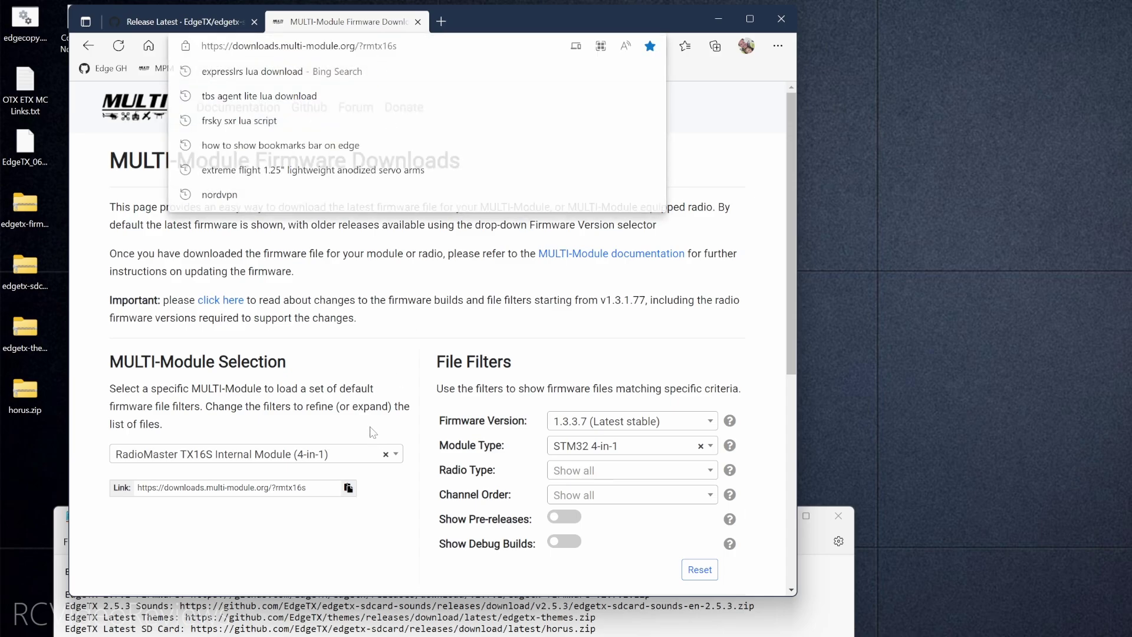
Choose RadioMaster TX16S Internal Module (4-in-1) with firmware 1.3.3.7 (Latest stable).
left_click(396, 456)
scroll(265, 366, "up", 3)
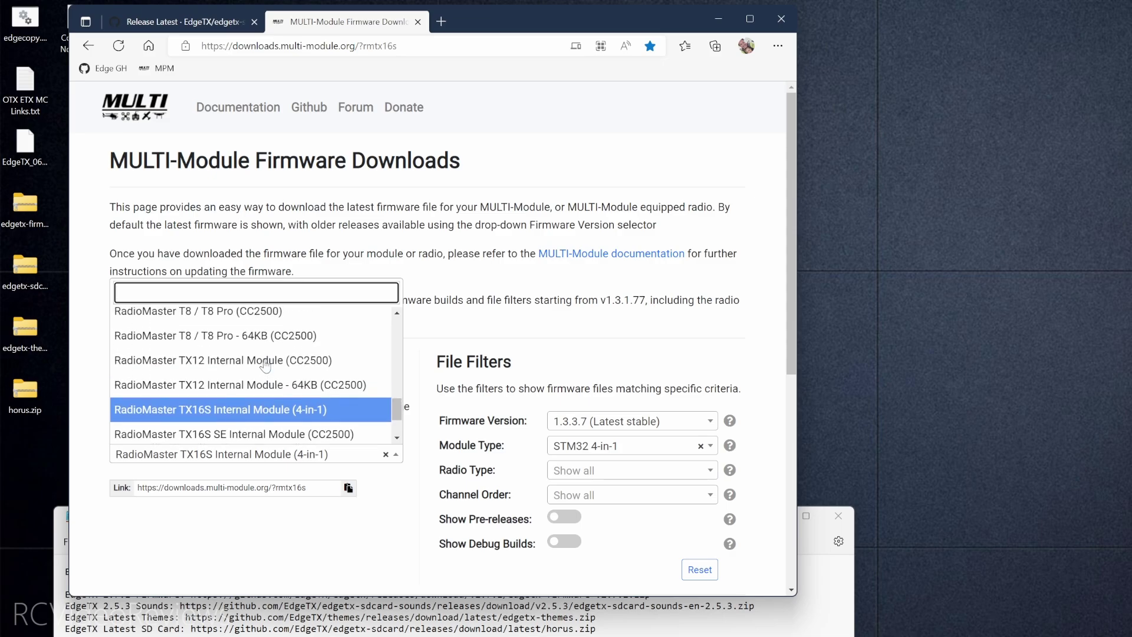
scroll(259, 367, "up", 2)
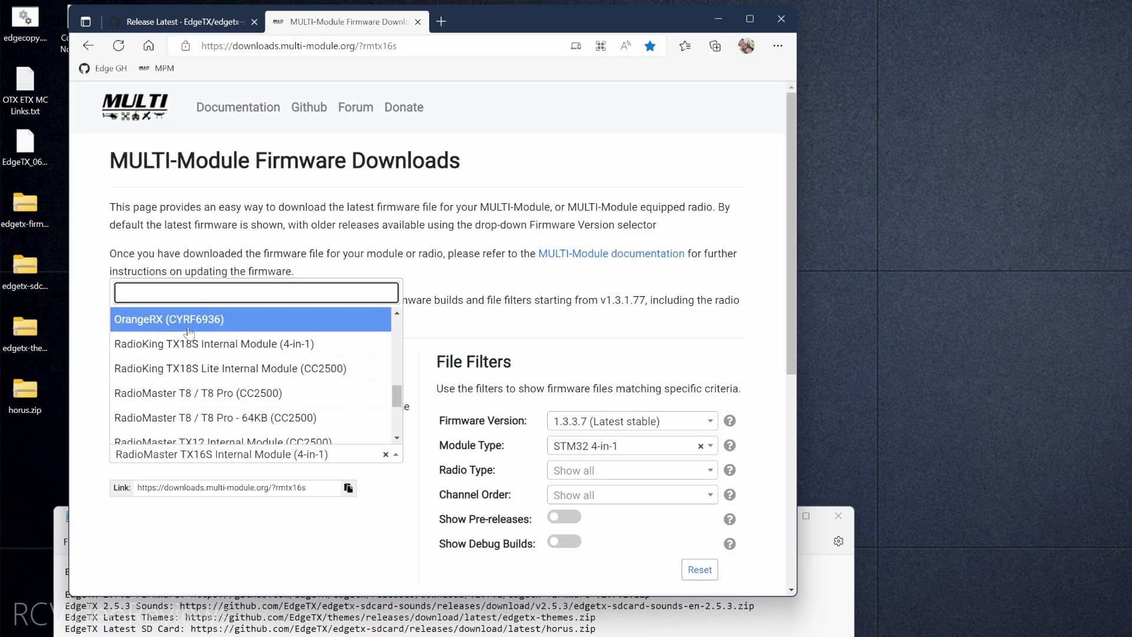
scroll(219, 390, "down", 1)
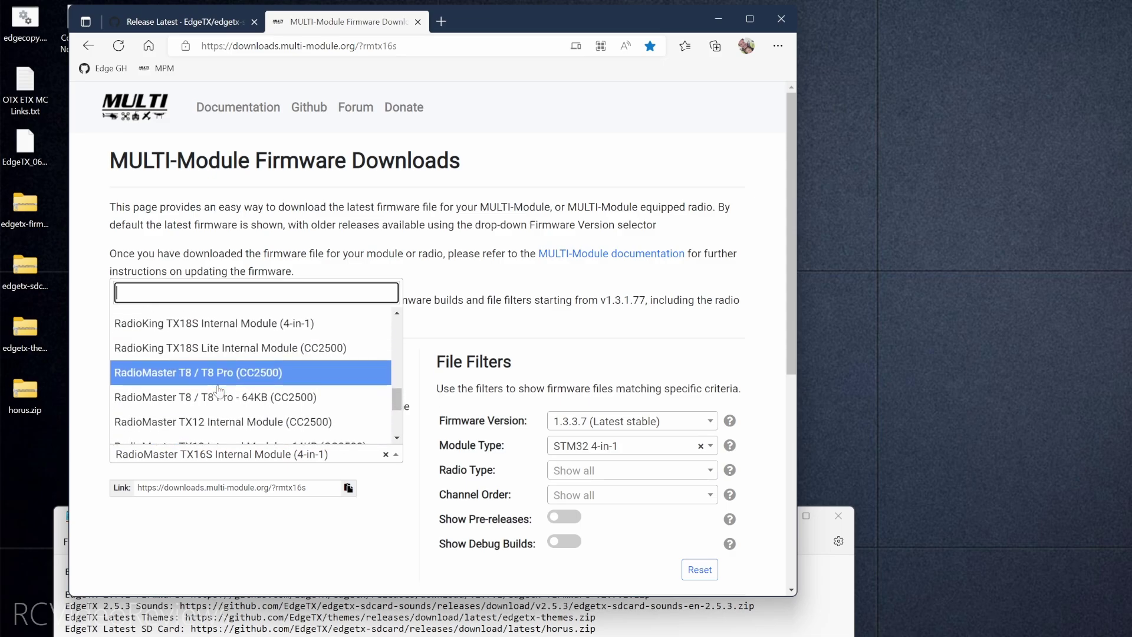
scroll(219, 390, "down", 3)
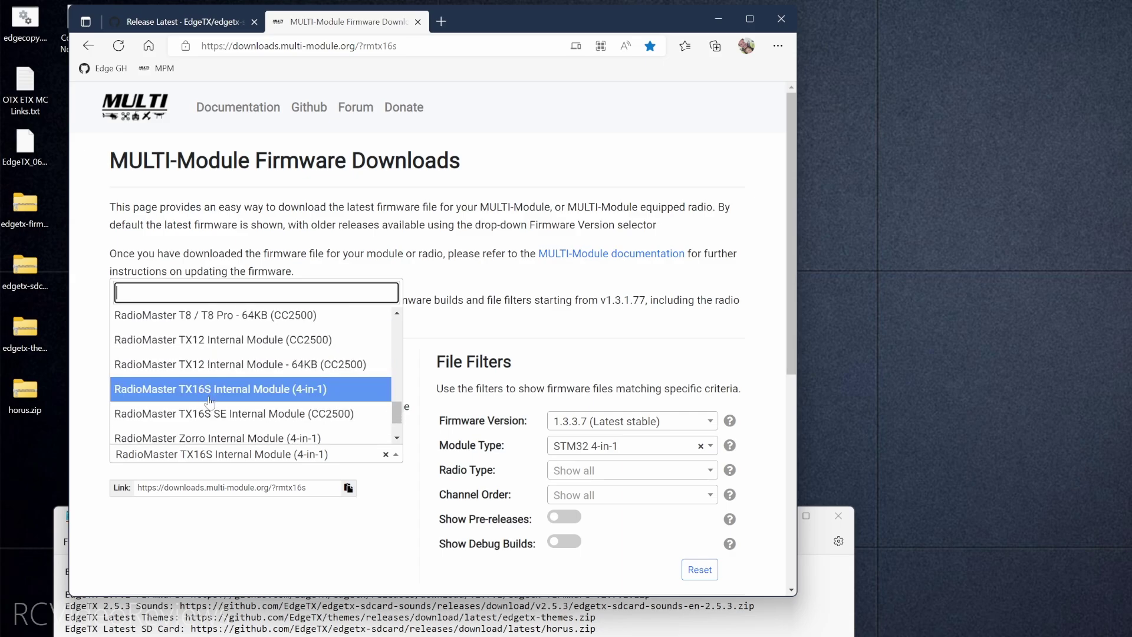
scroll(207, 389, "down", 2)
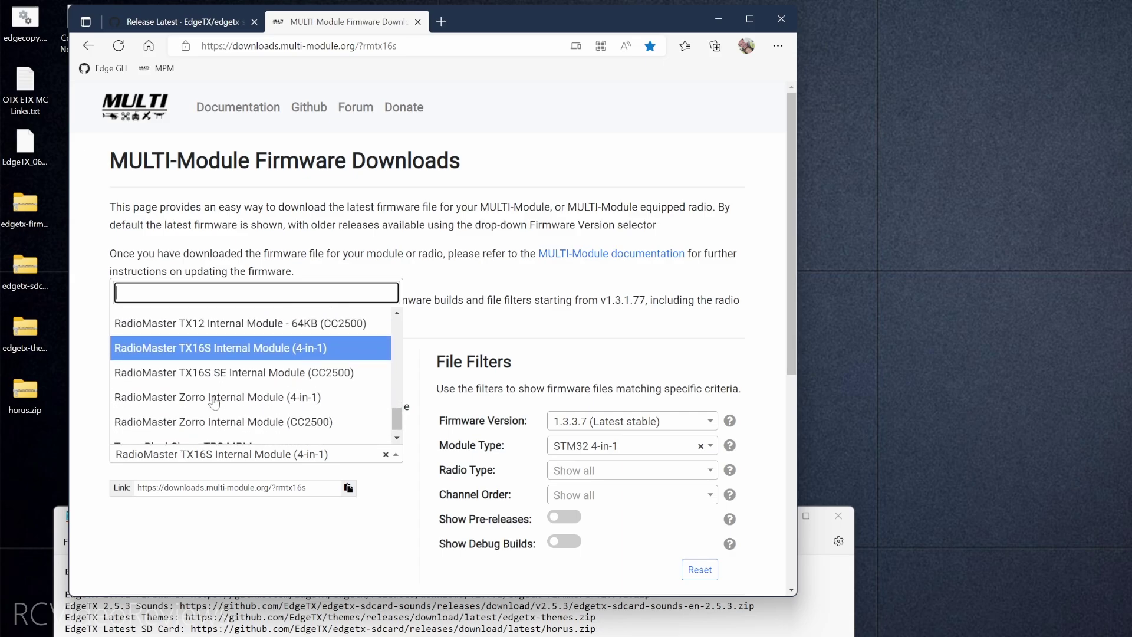
left_click(202, 353)
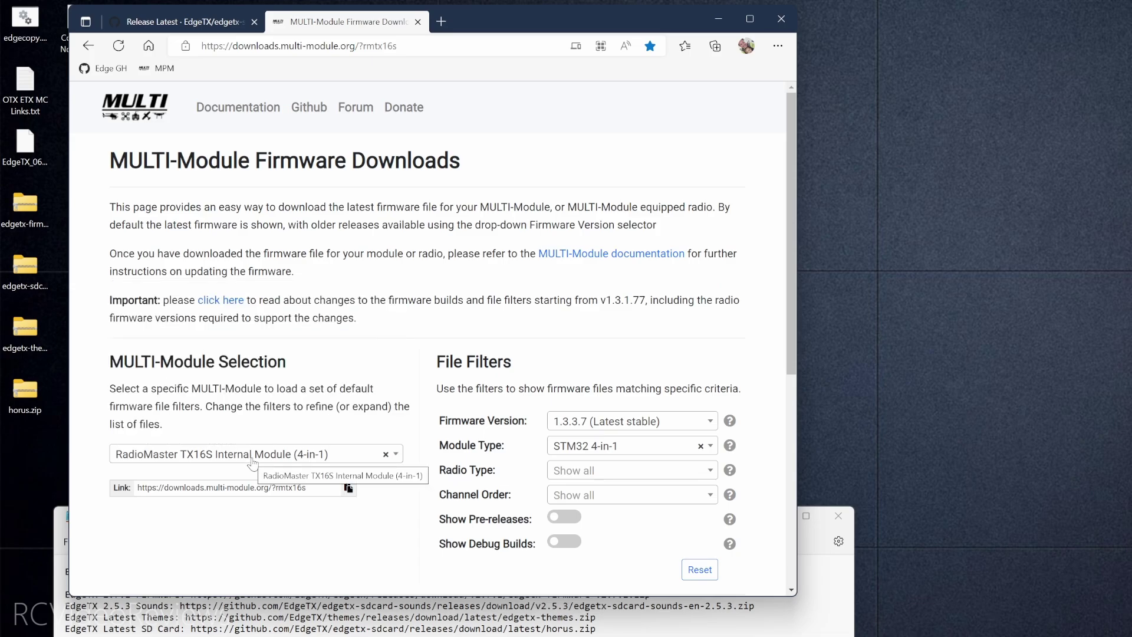
left_click(627, 426)
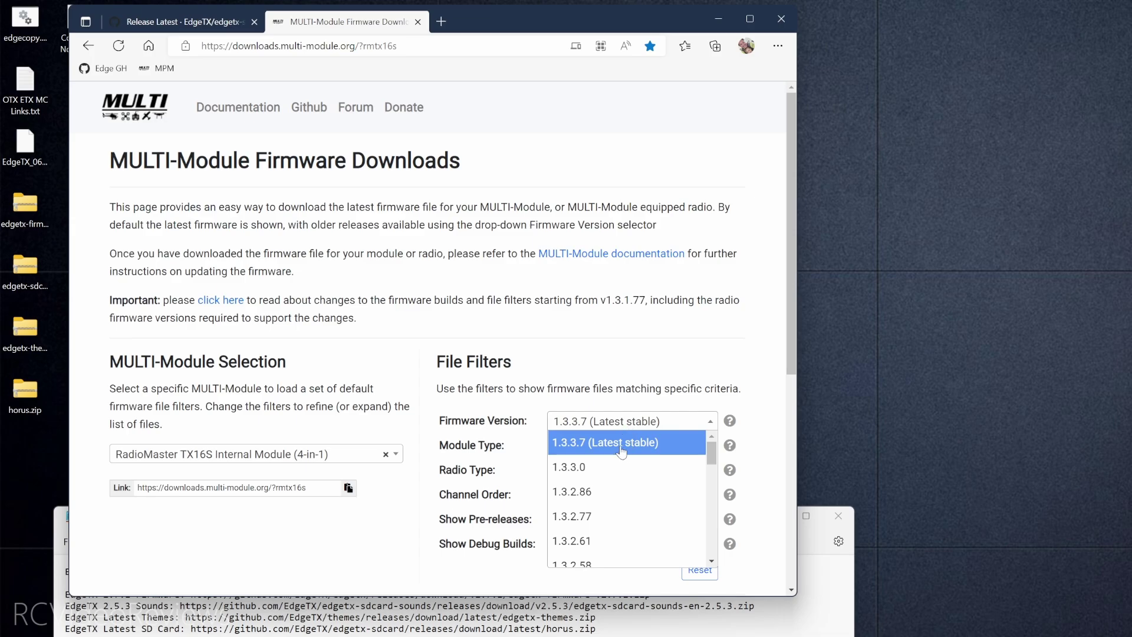
left_click(621, 450)
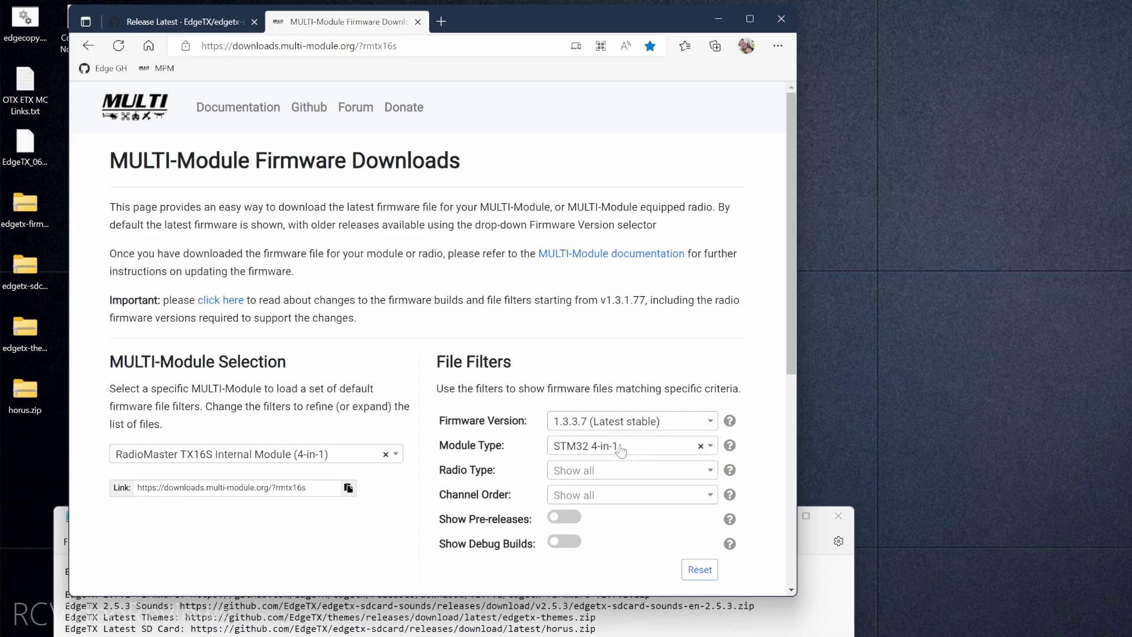
Set module type STM32 4-in-1, radio type Serial (OpenTx/erSkyTx/er9x) and channel order AETR.
left_click(620, 450)
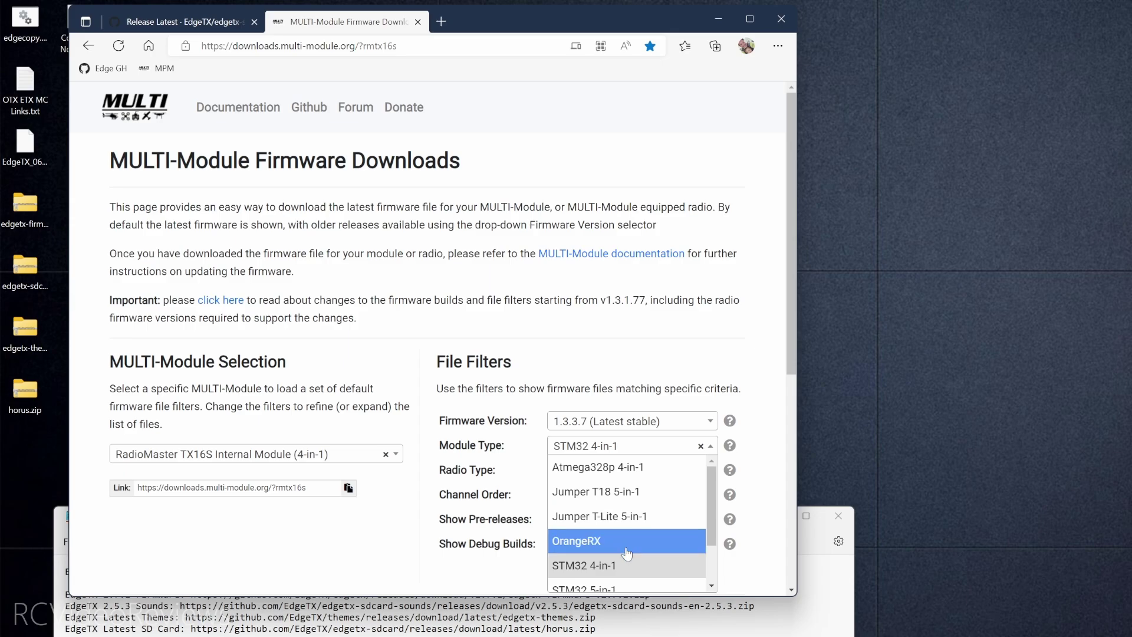
scroll(629, 565, "down", 1)
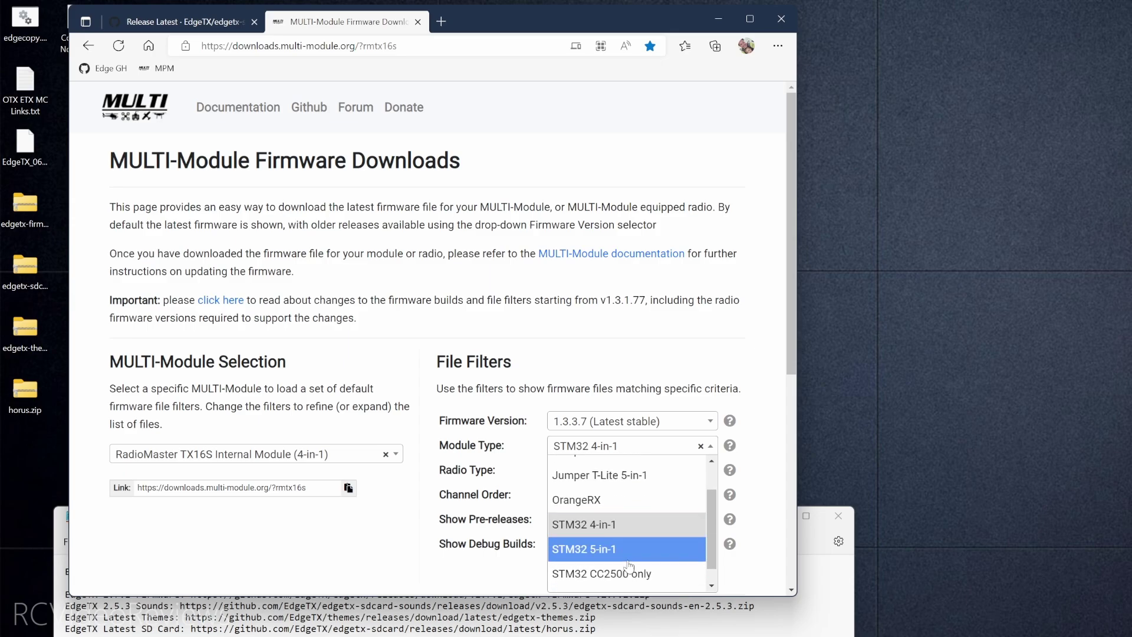
left_click(584, 524)
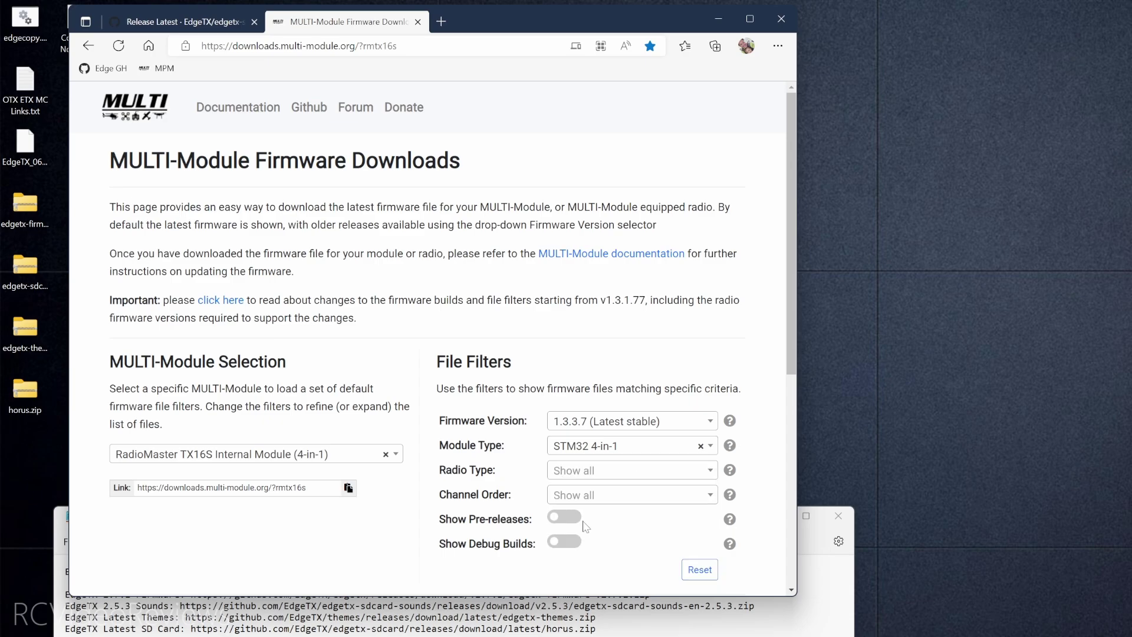
left_click(610, 478)
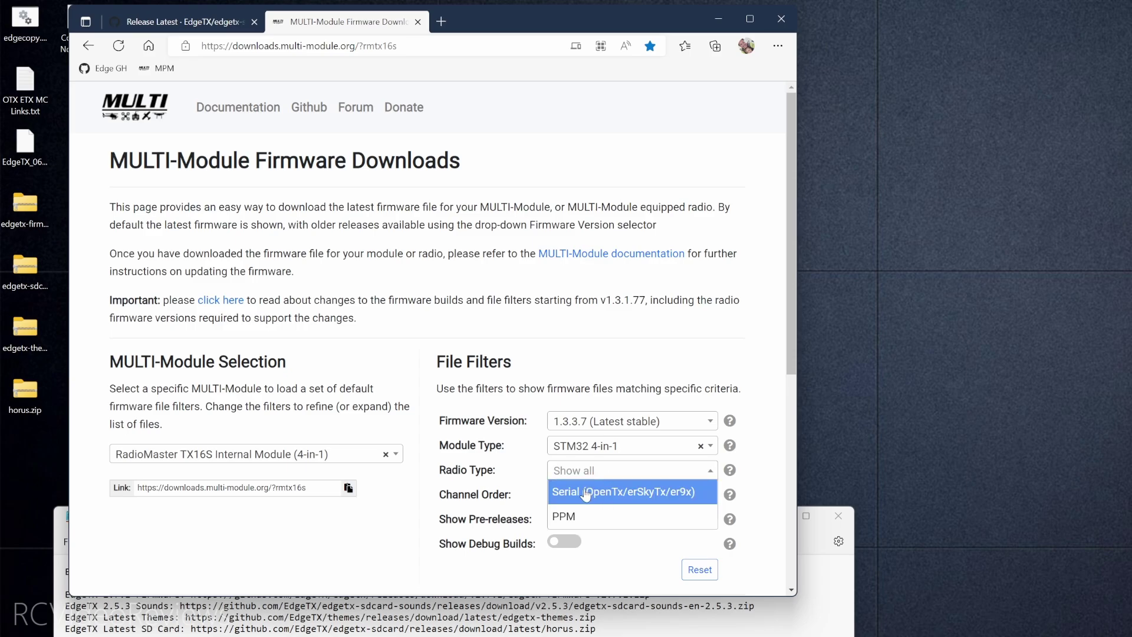
left_click(624, 495)
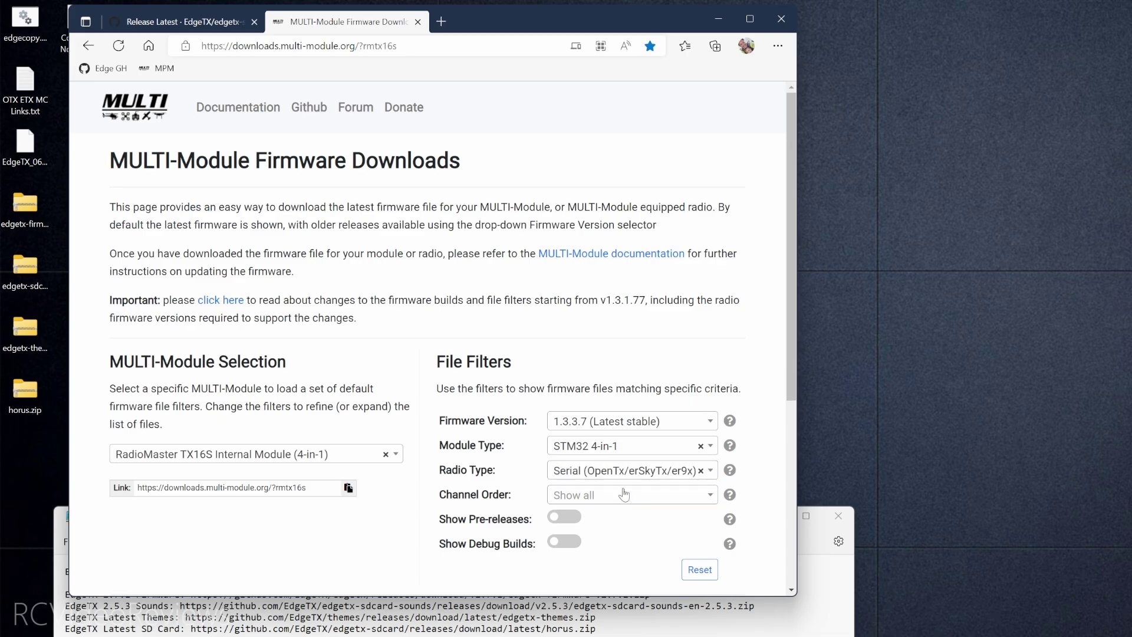
left_click(624, 497)
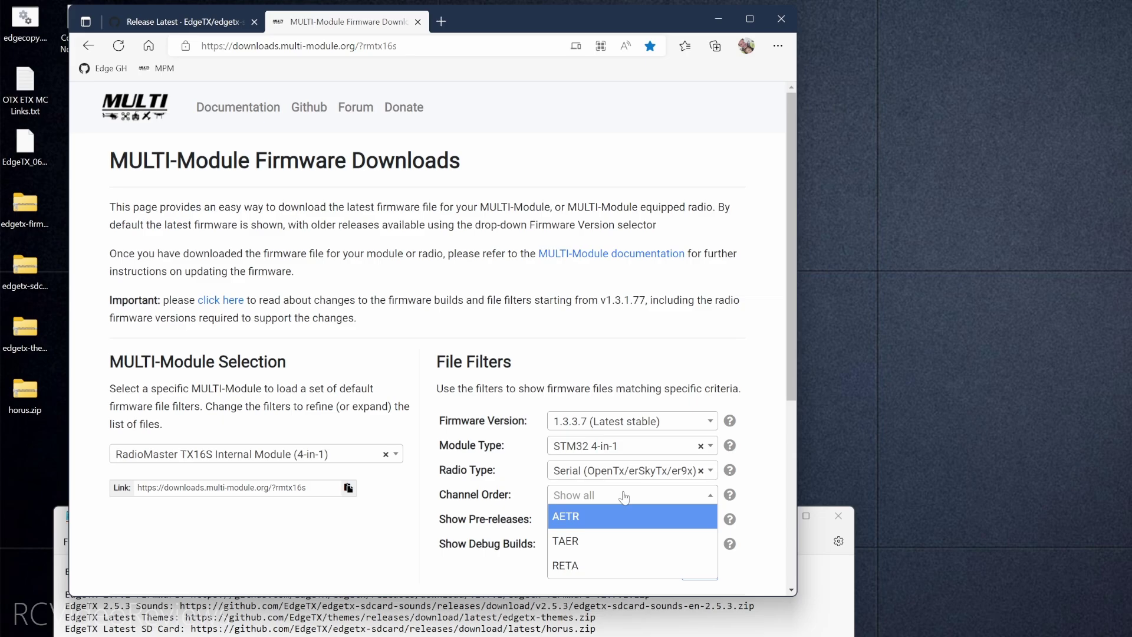
left_click(598, 521)
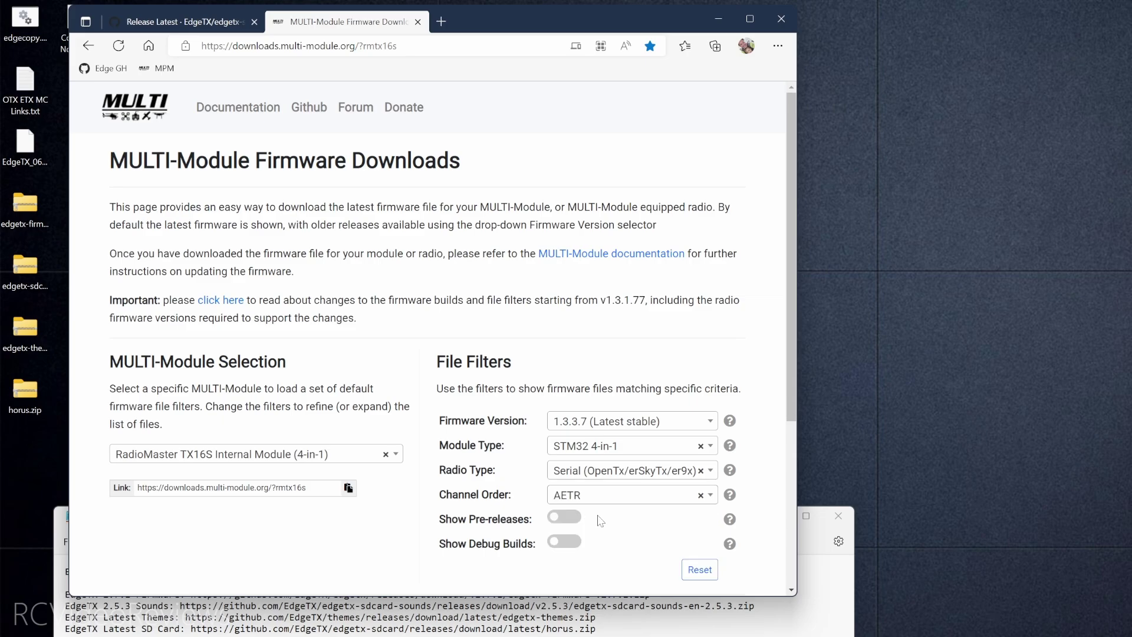
scroll(600, 520, "down", 5)
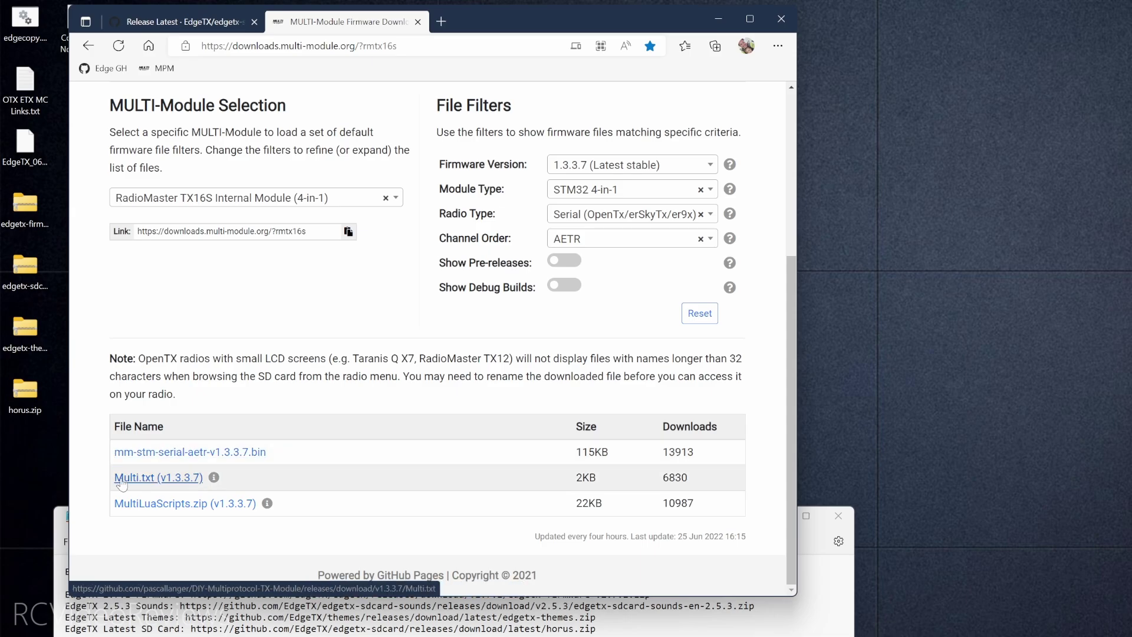
Download mm-stm-serial-aetr-v1.3.3.7.bin, Multi.txt and MultiLuaScripts.zip and check them on the desktop.
left_click(164, 453)
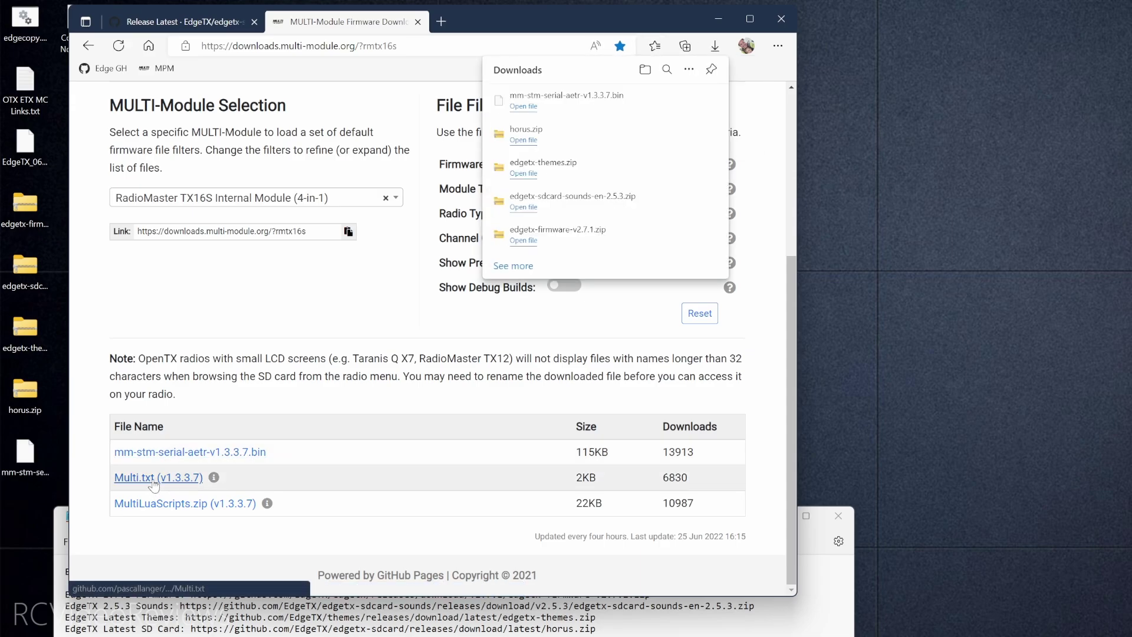
left_click(158, 477)
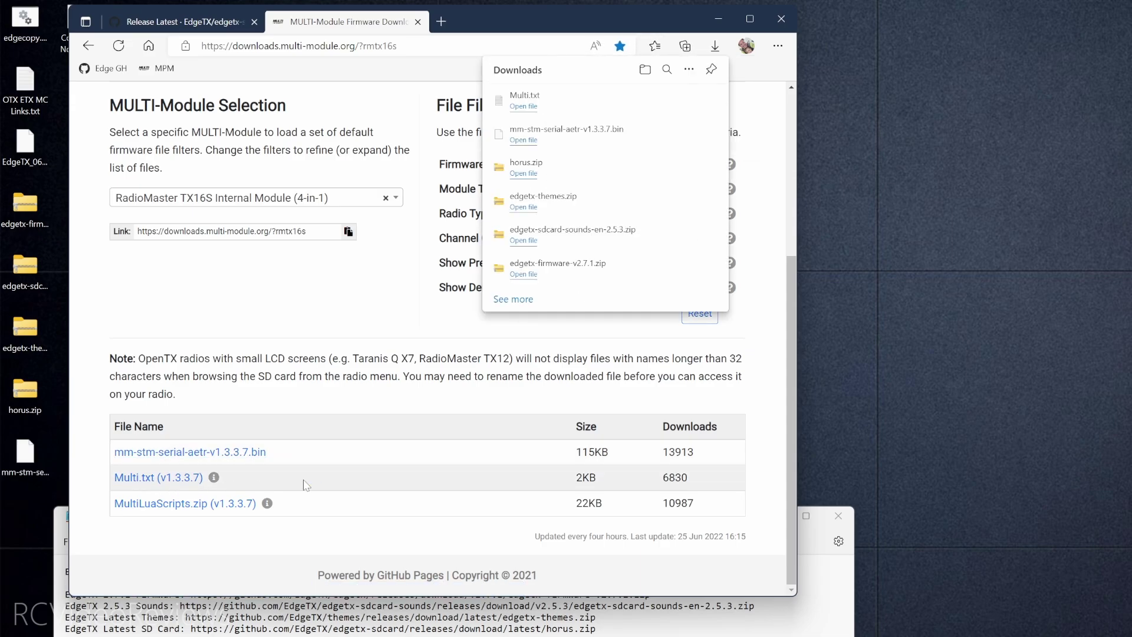
left_click(186, 506)
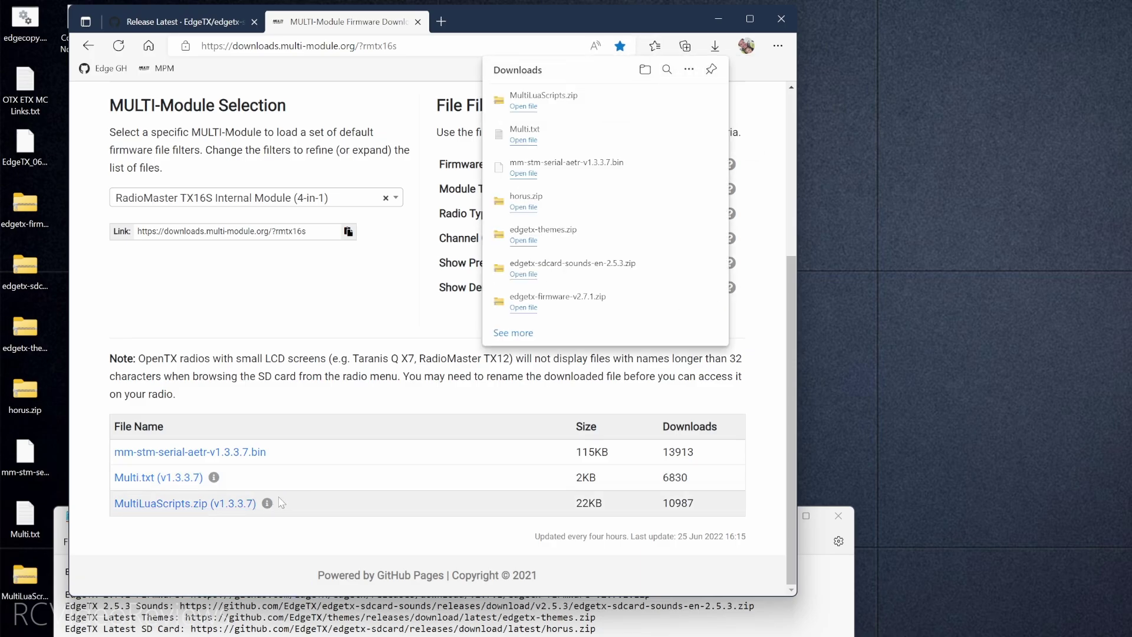
left_click(26, 453)
left_click(26, 514)
left_click(26, 573)
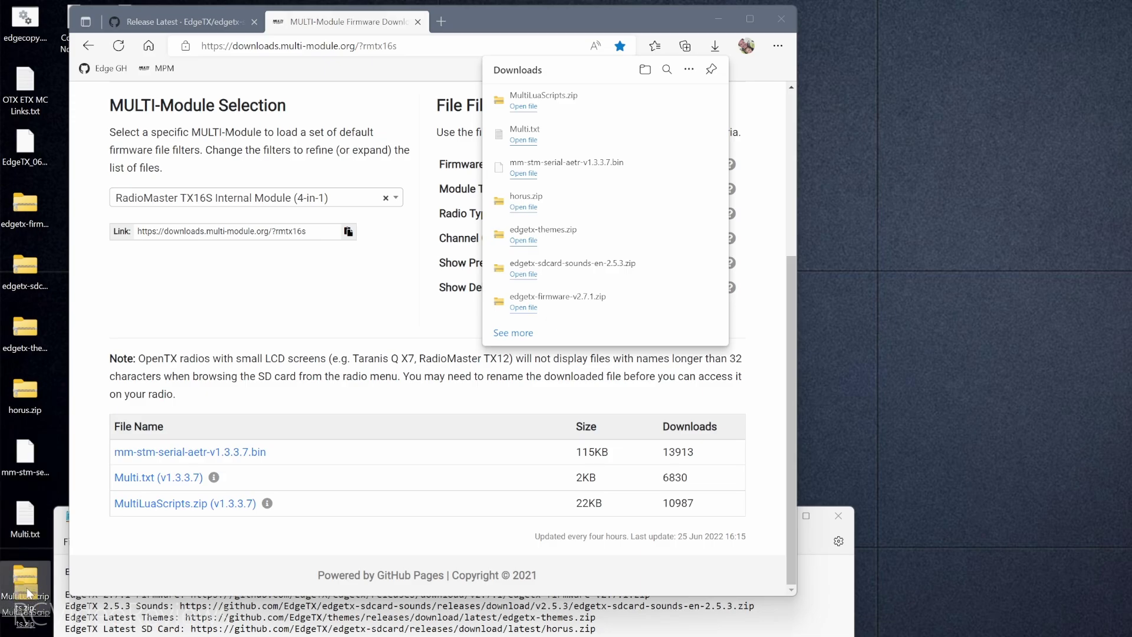
left_click(377, 402)
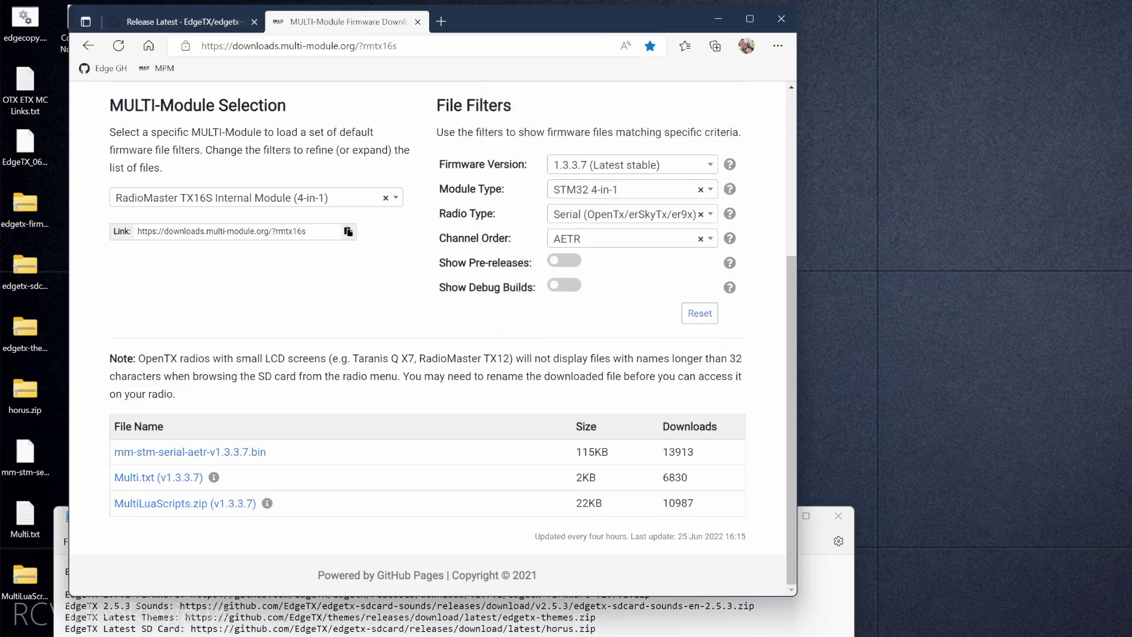
Search 'frsky sxr lua script' in a new tab and open the FrSky Lua script page.
left_click(441, 21)
type("frsky s")
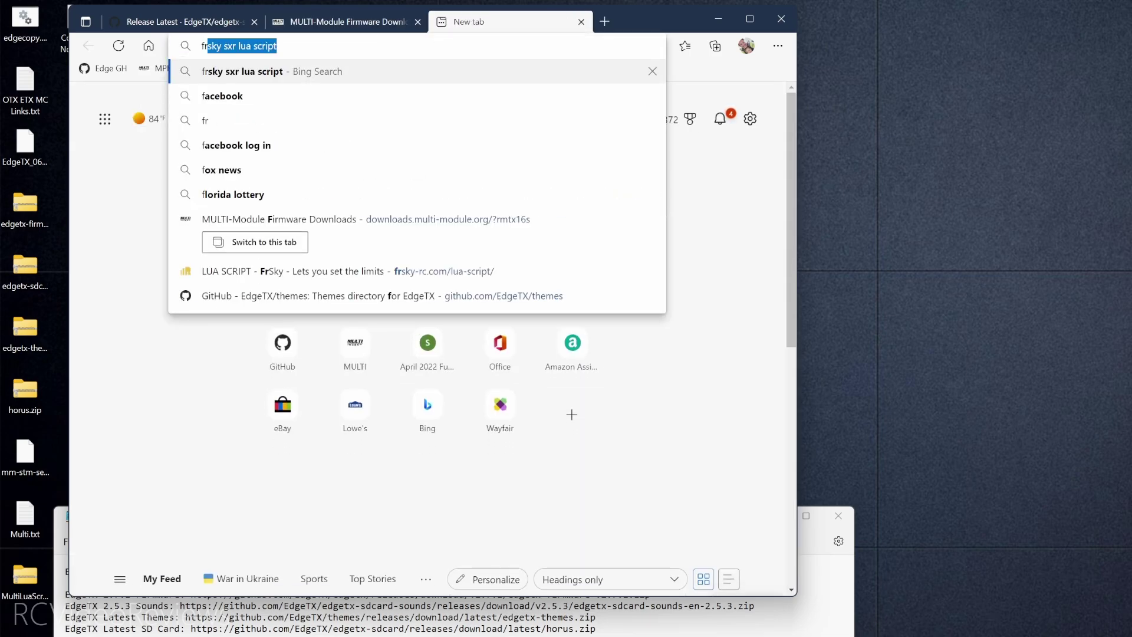
type("xr lua script")
key("Return")
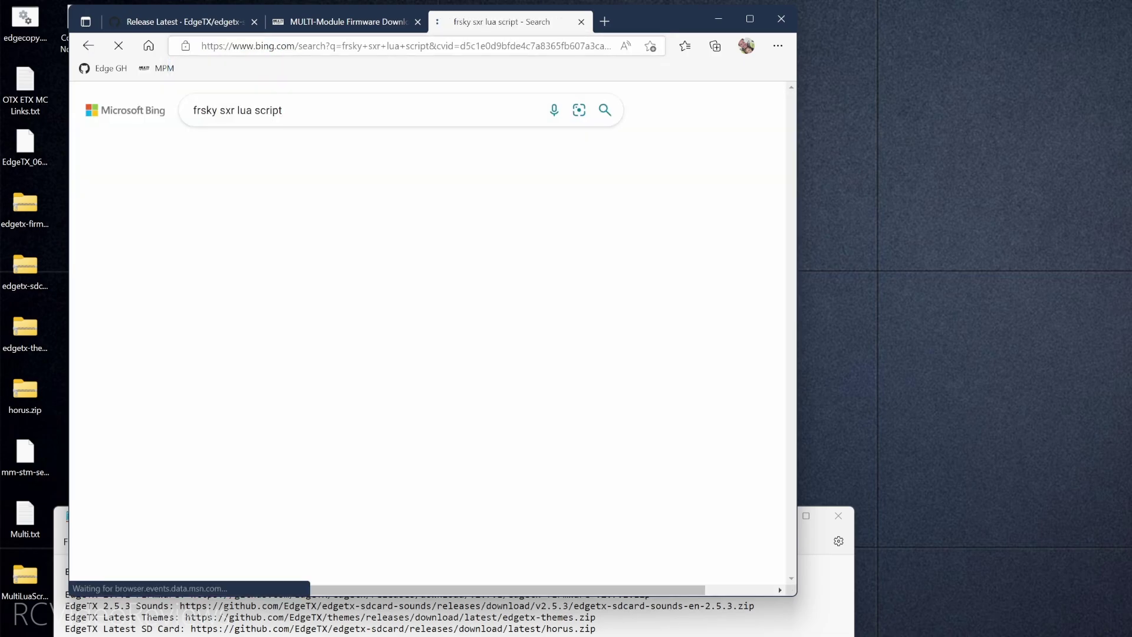
left_click(371, 203)
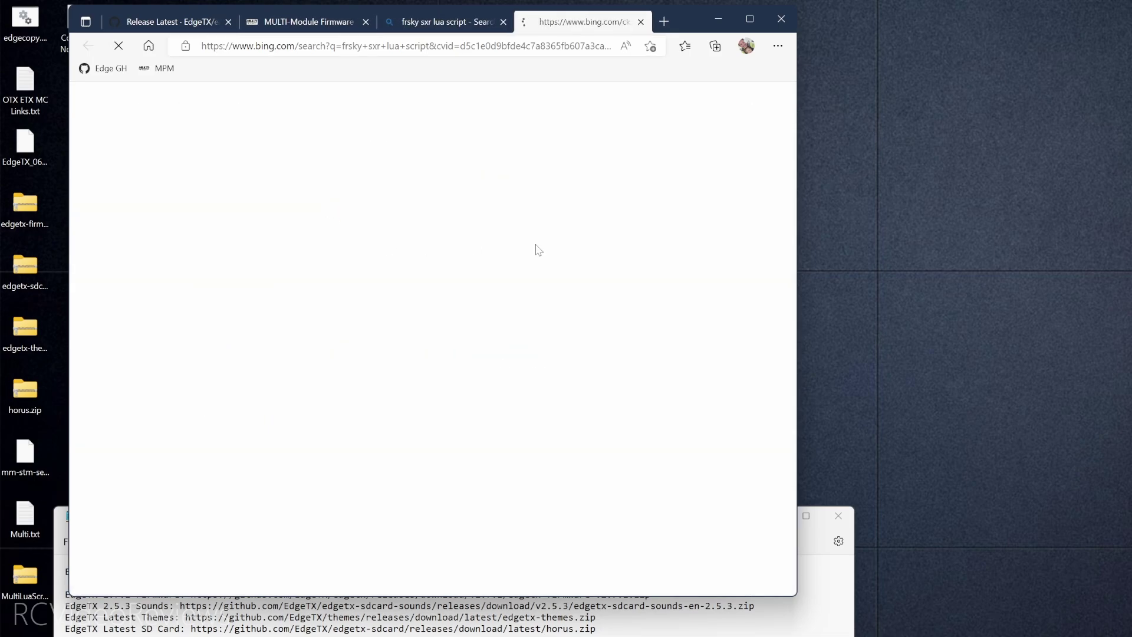
Download the SXR&R9 Stab Lua script, FrSky SxR_R9S.zip.
scroll(458, 301, "down", 8)
scroll(208, 281, "down", 1)
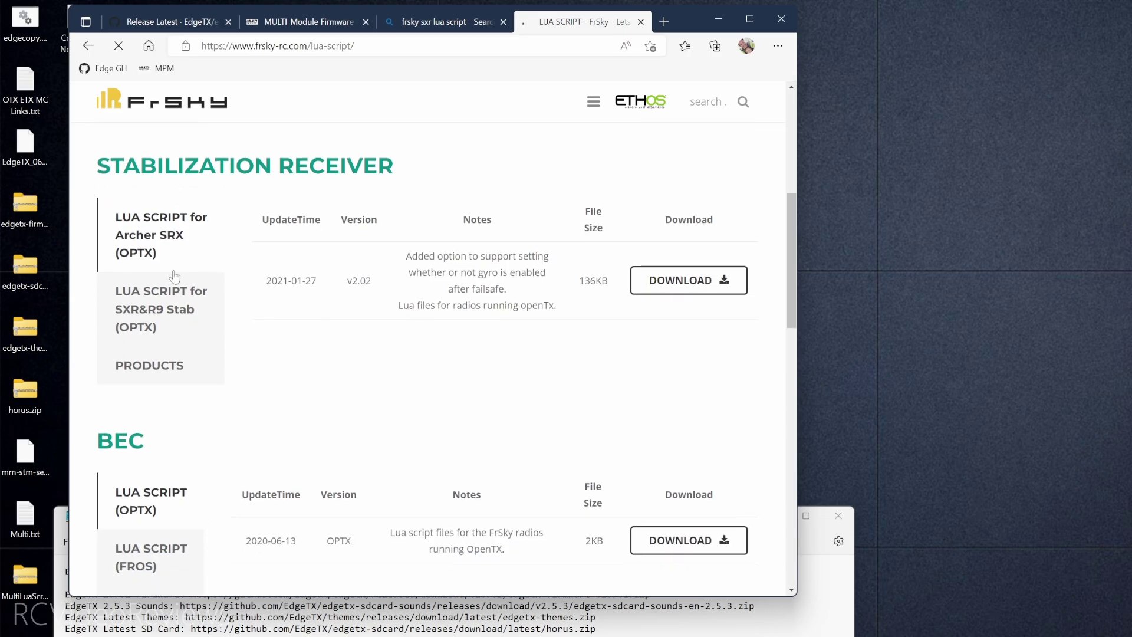
left_click_drag(111, 166, 378, 166)
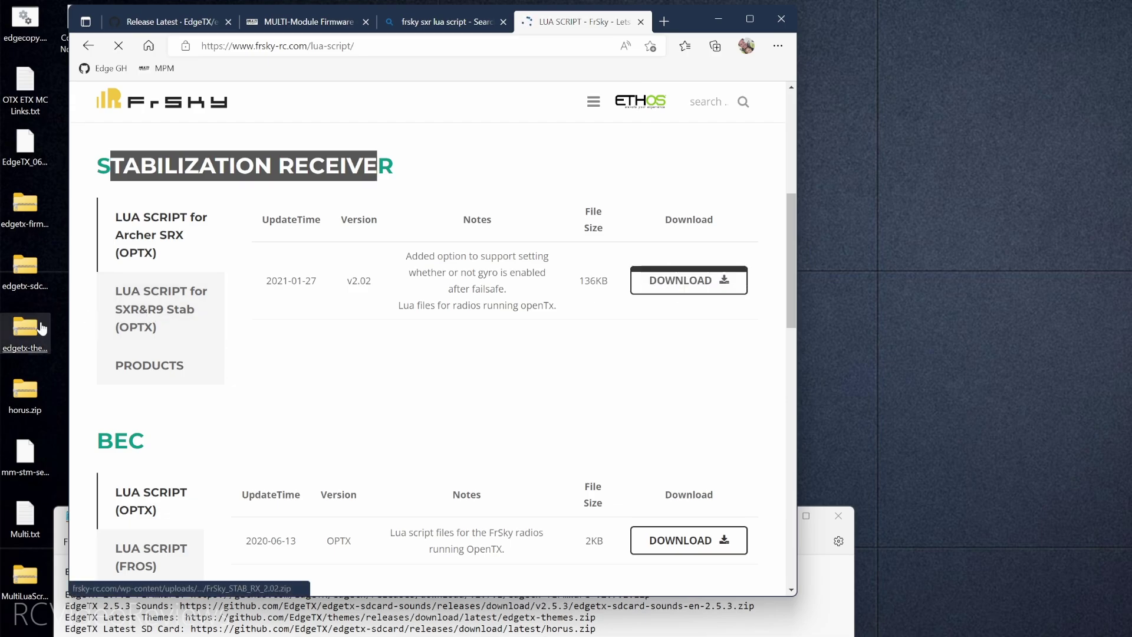
left_click(154, 322)
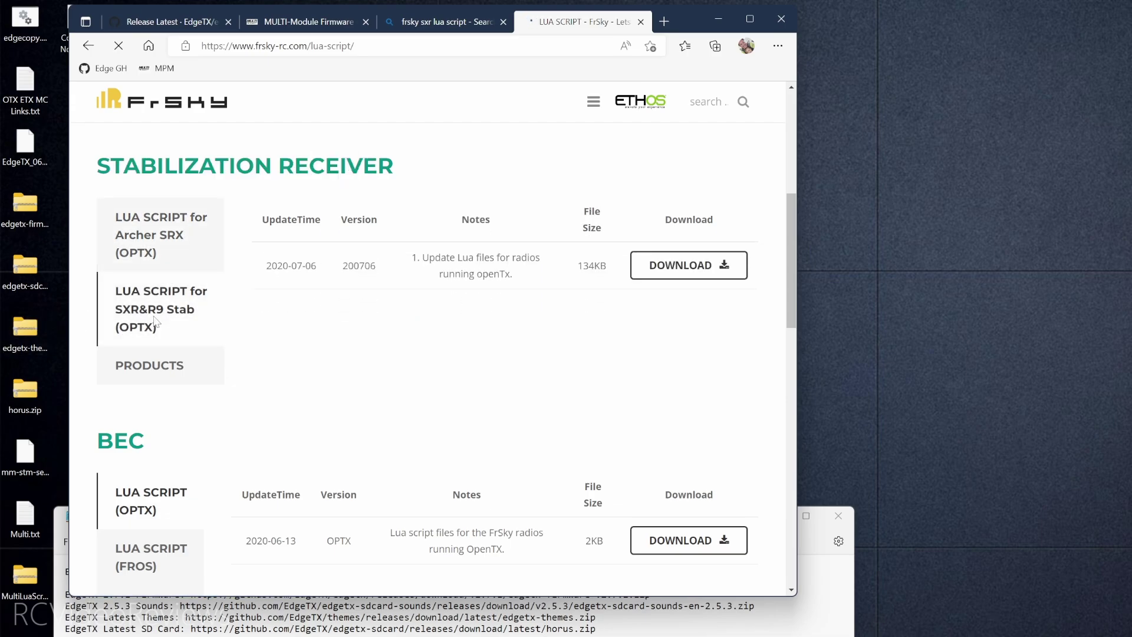
left_click(689, 265)
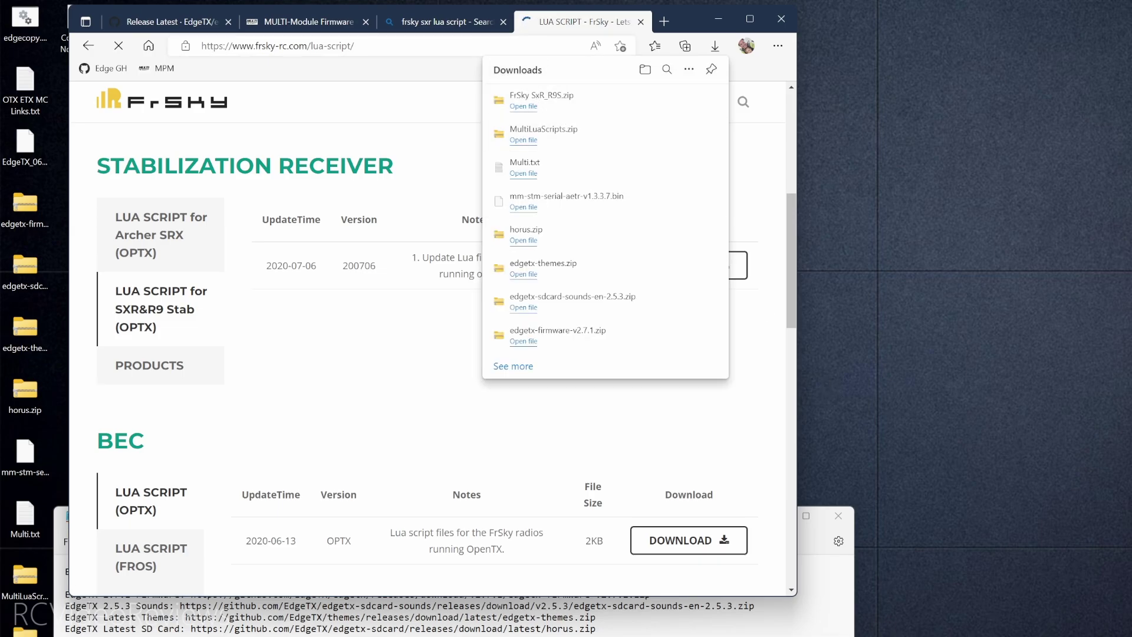
key("alt+Tab")
Search 'tbs agent lite lua' and open the Team BlackSheep TBS Agent page.
left_click(386, 47)
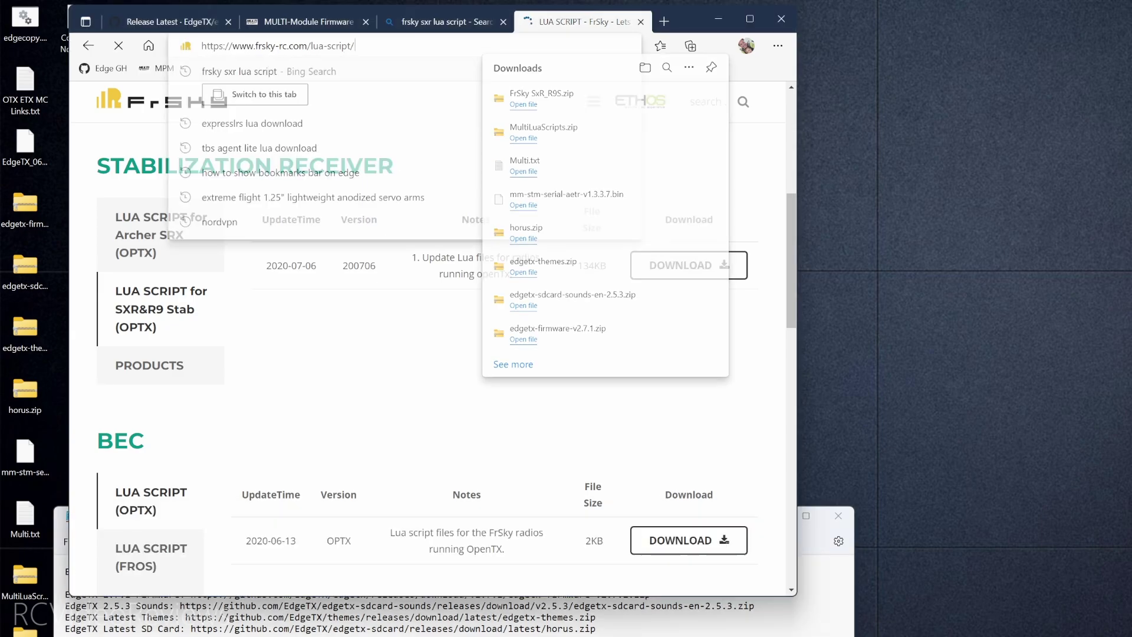
type("tb")
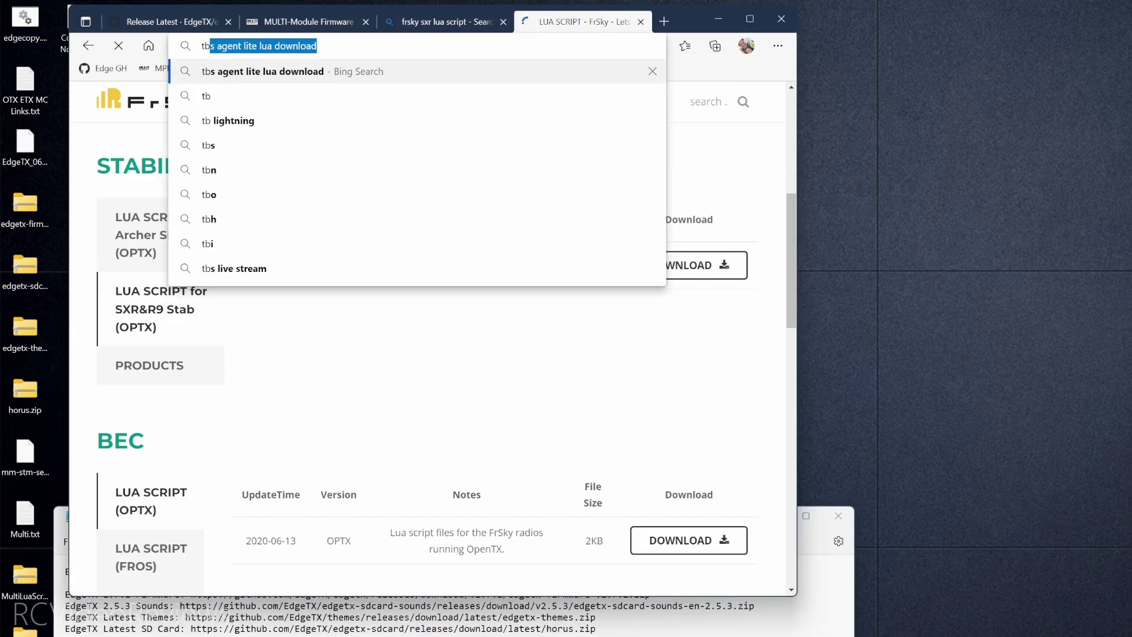
type("s agent lite lua")
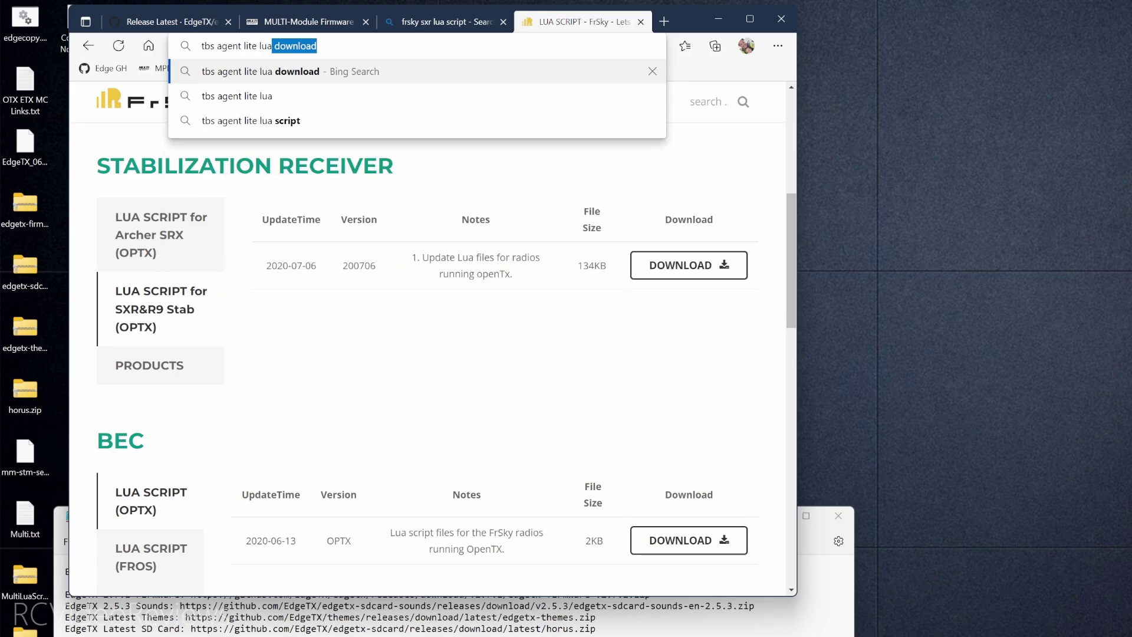
key("Return")
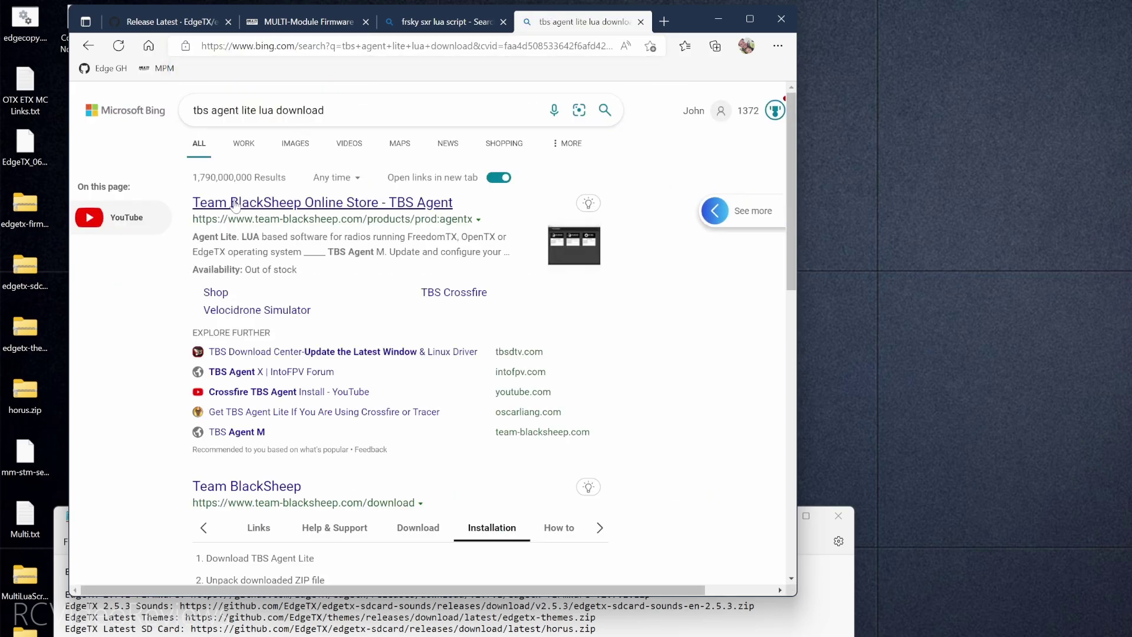
left_click(354, 203)
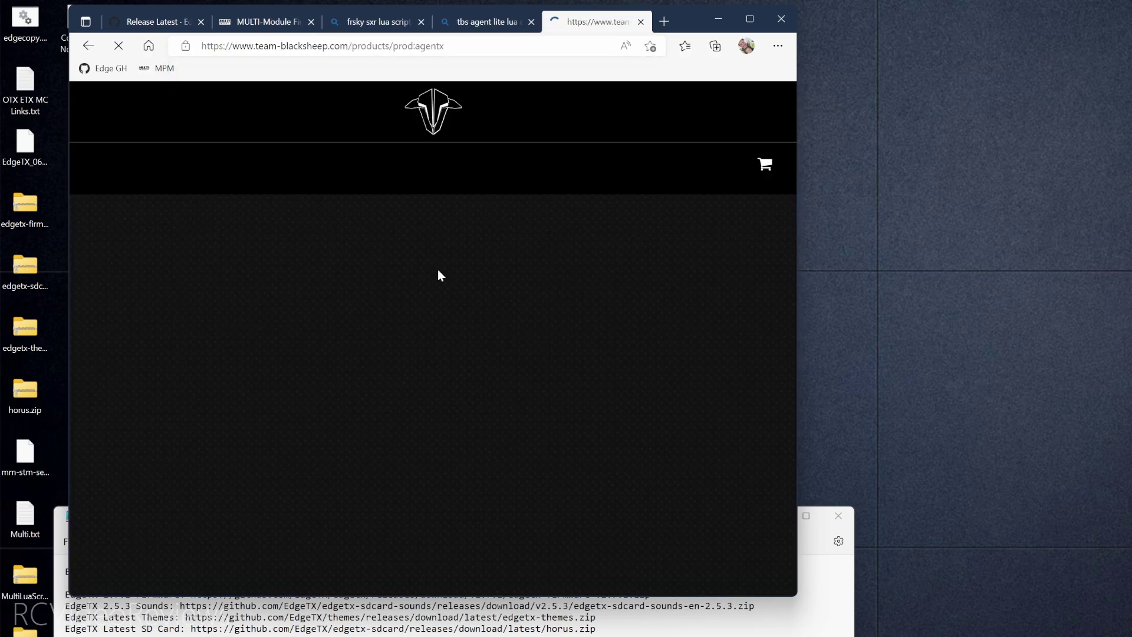
Download TBS Agent Lite version 0.96 as tbs-agent-lite.zip.
scroll(438, 275, "down", 15)
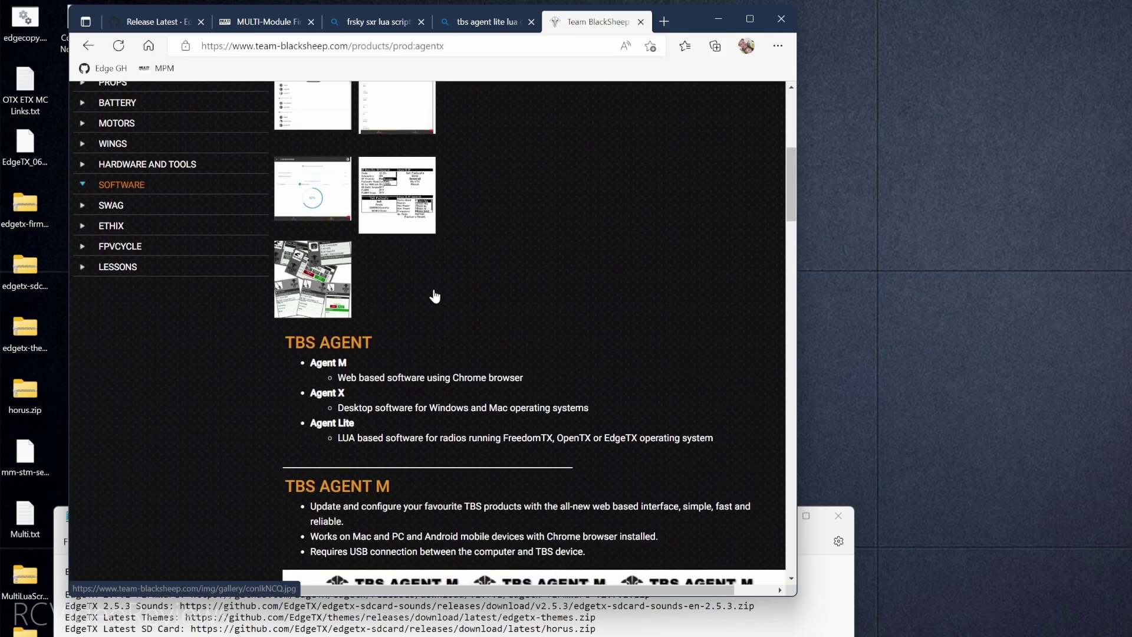
scroll(434, 297, "down", 12)
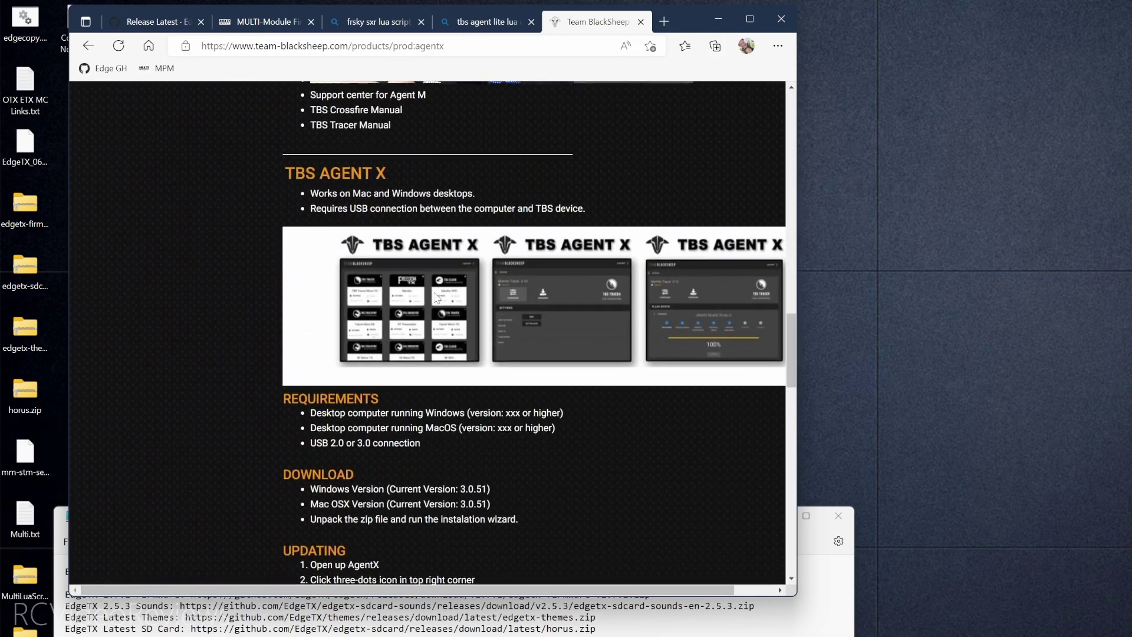
scroll(433, 297, "down", 3)
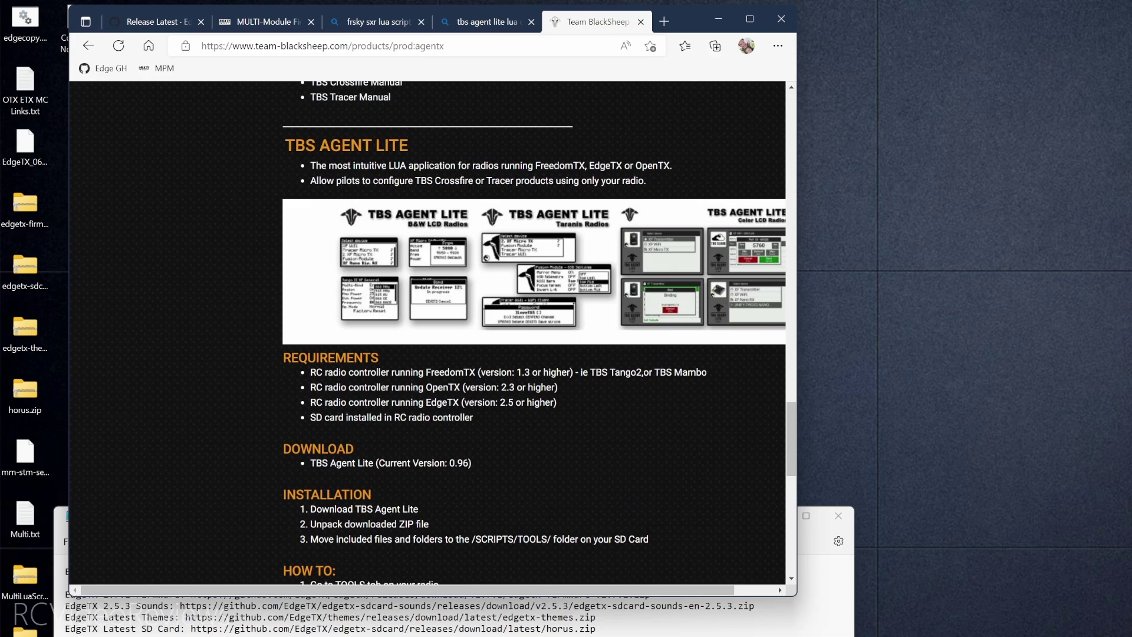
scroll(433, 296, "down", 4)
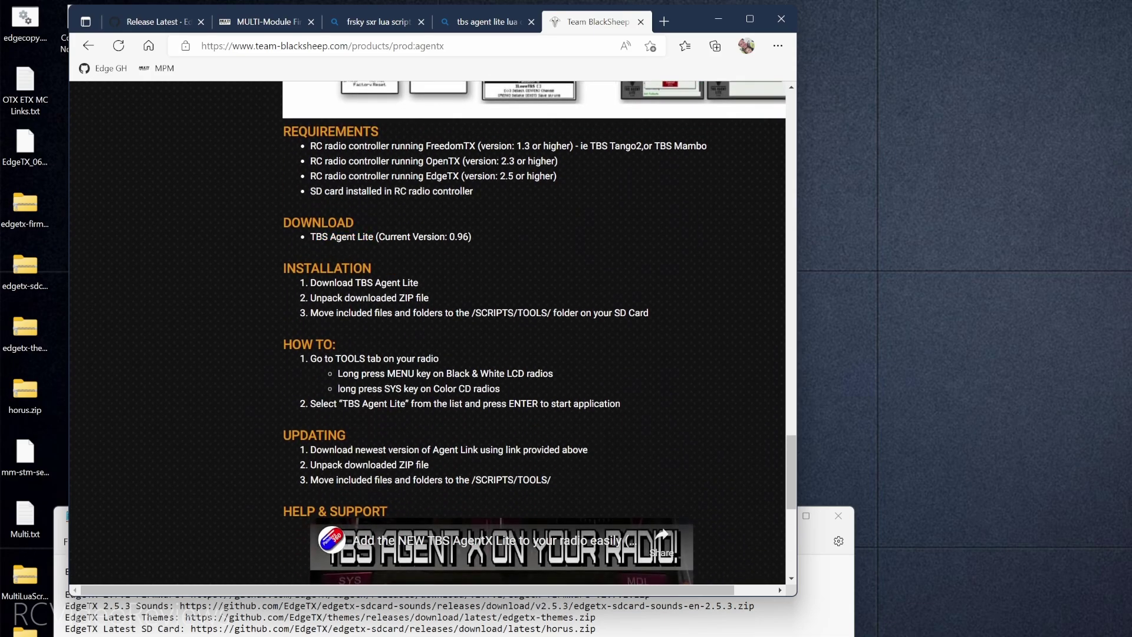
left_click_drag(385, 237, 475, 241)
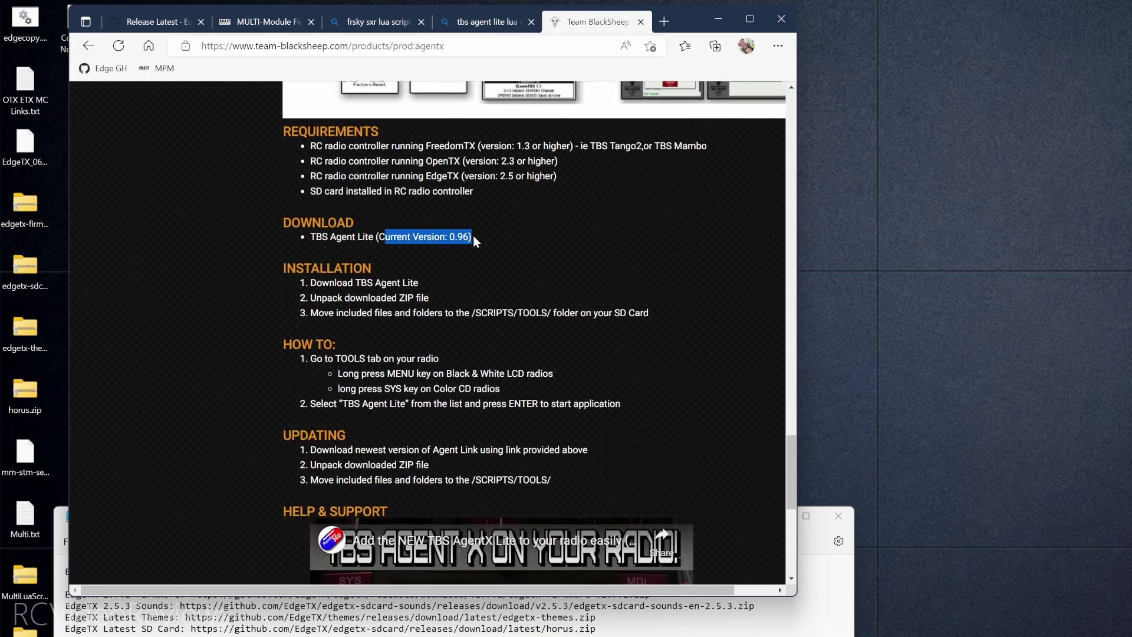
left_click(348, 241)
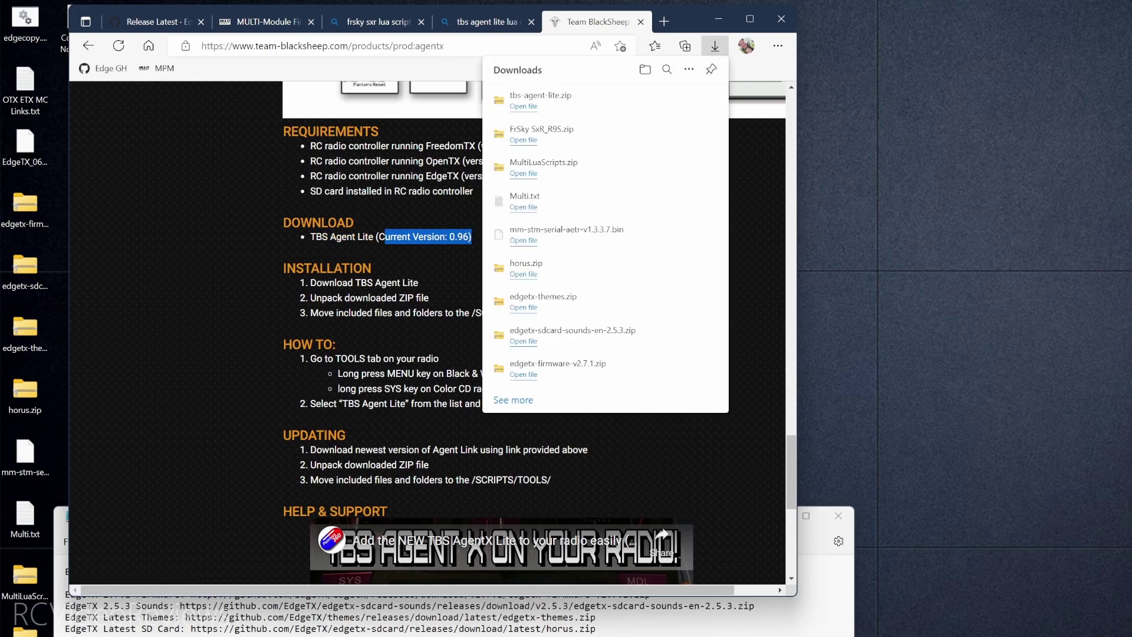
left_click(353, 52)
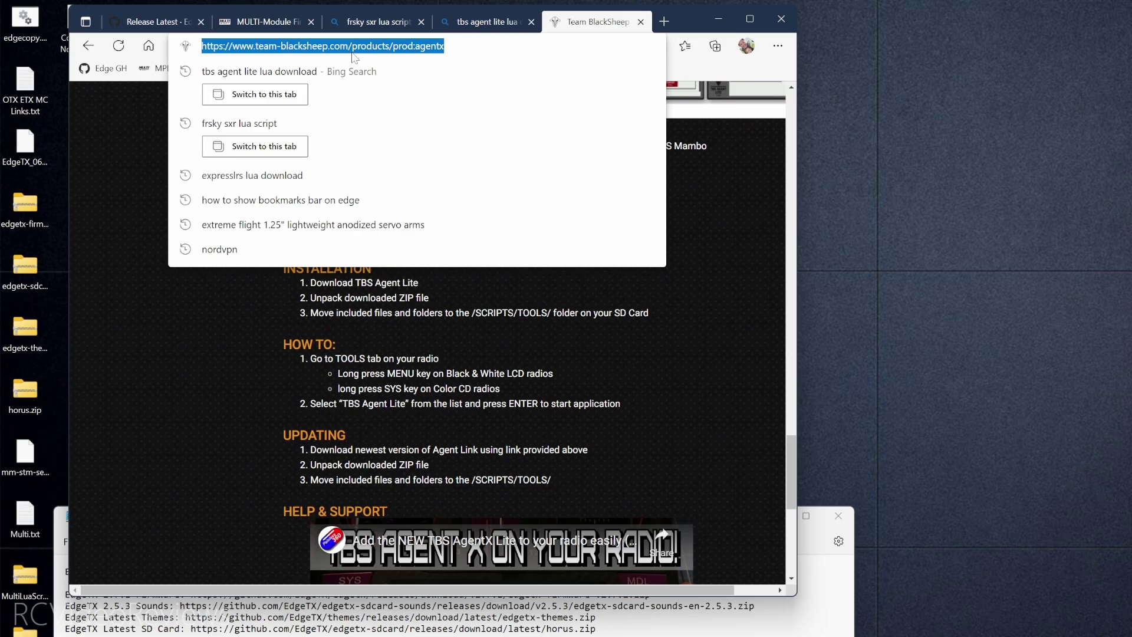
Search 'elrs lua script' and open the ExpressLRS Lua script guide.
type("elrs lu")
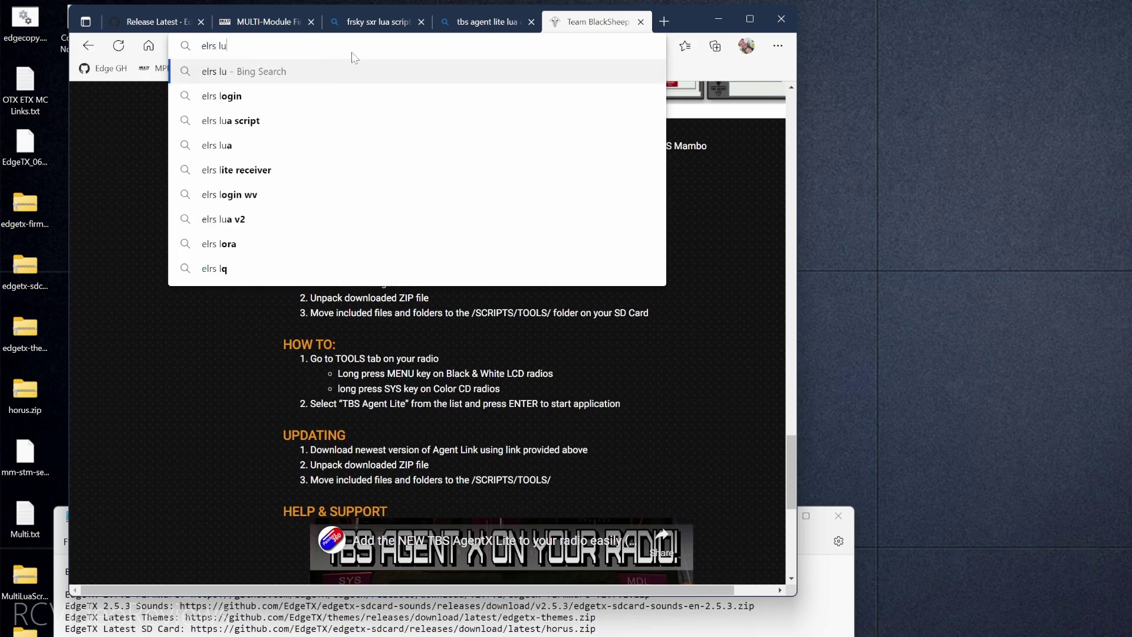
type("a script")
key("Return")
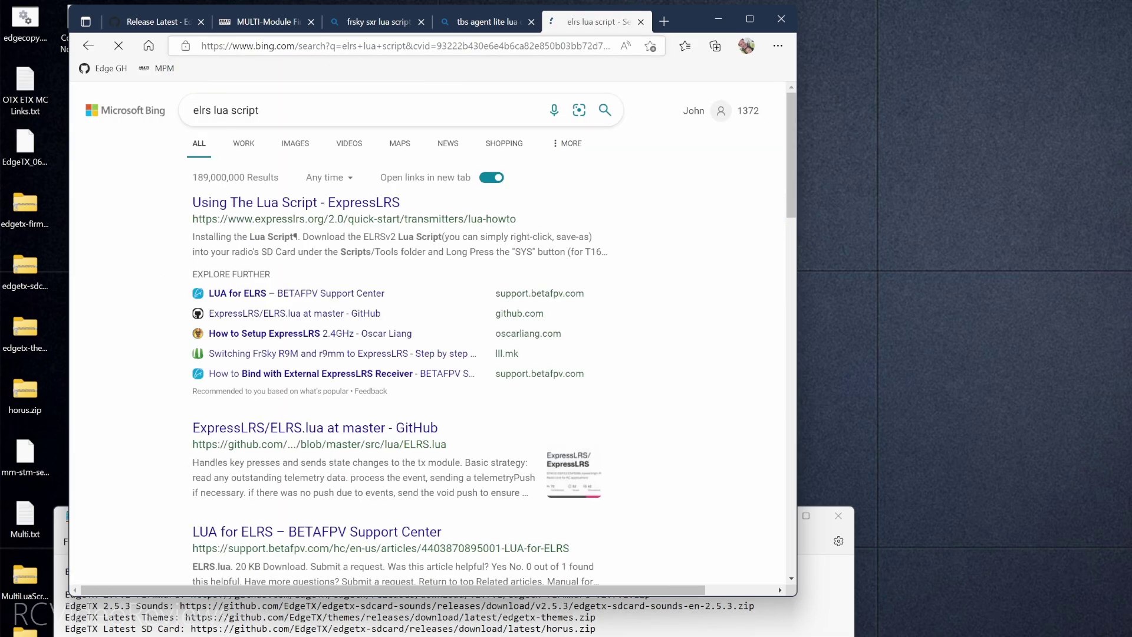
left_click(306, 206)
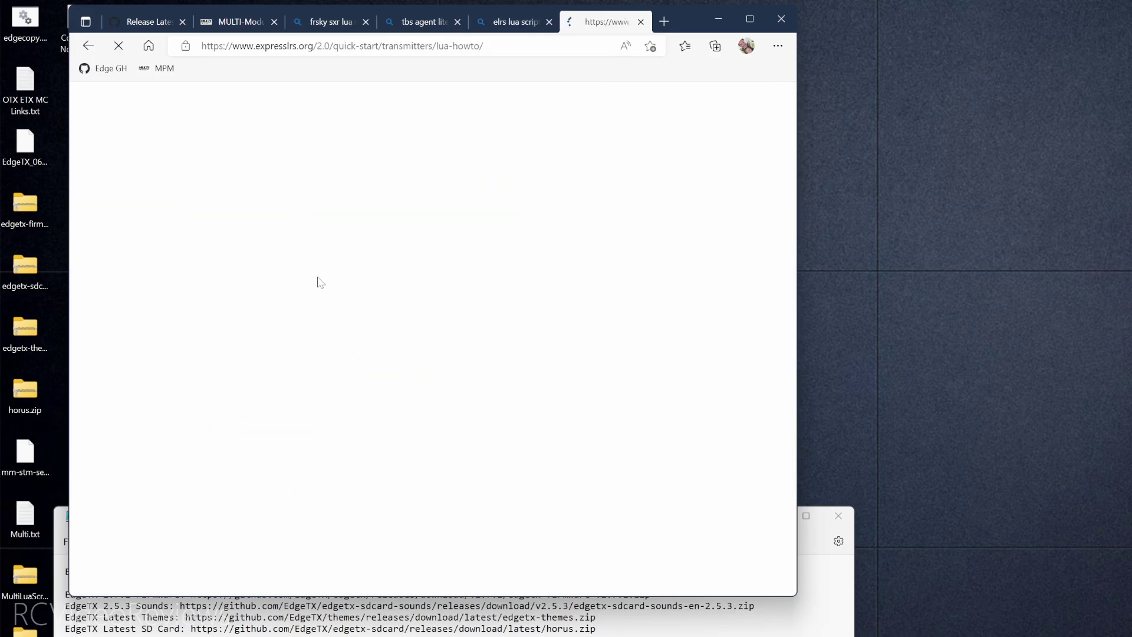
left_click_drag(93, 506, 148, 506)
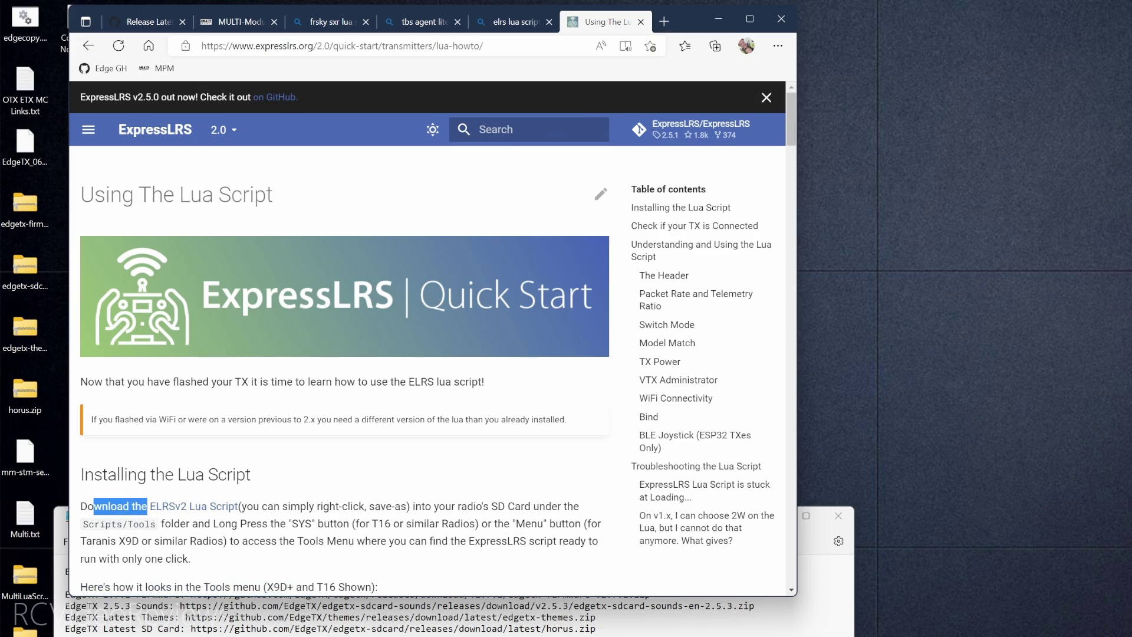
Save the ELRSv2 Lua Script link as elrsV2.lua and minimise the links notes.
right_click(183, 509)
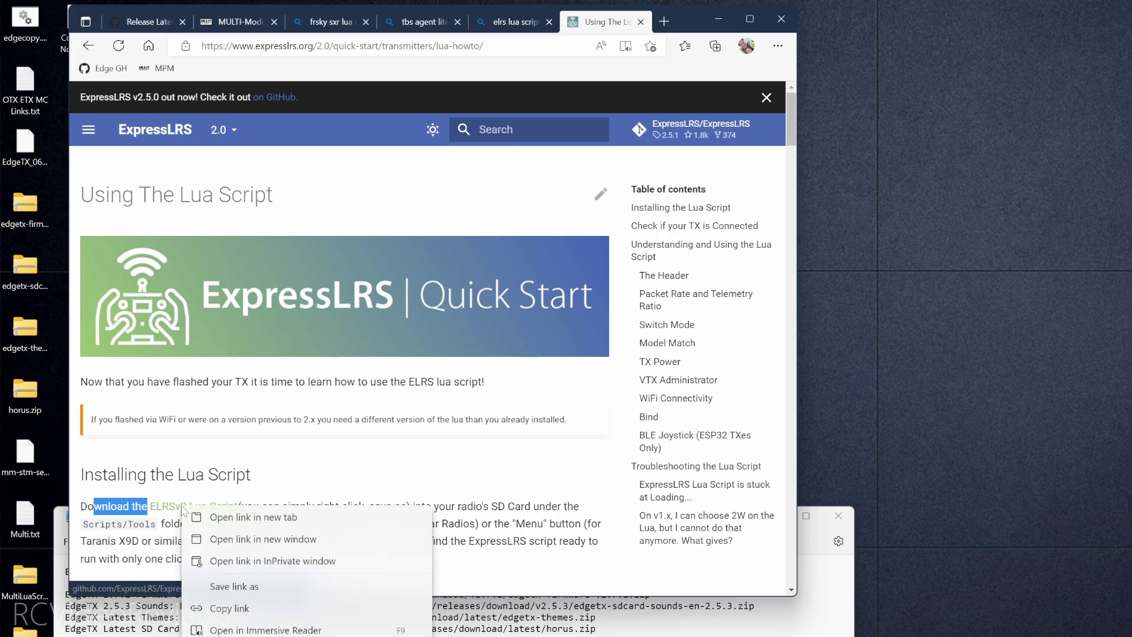
left_click(223, 586)
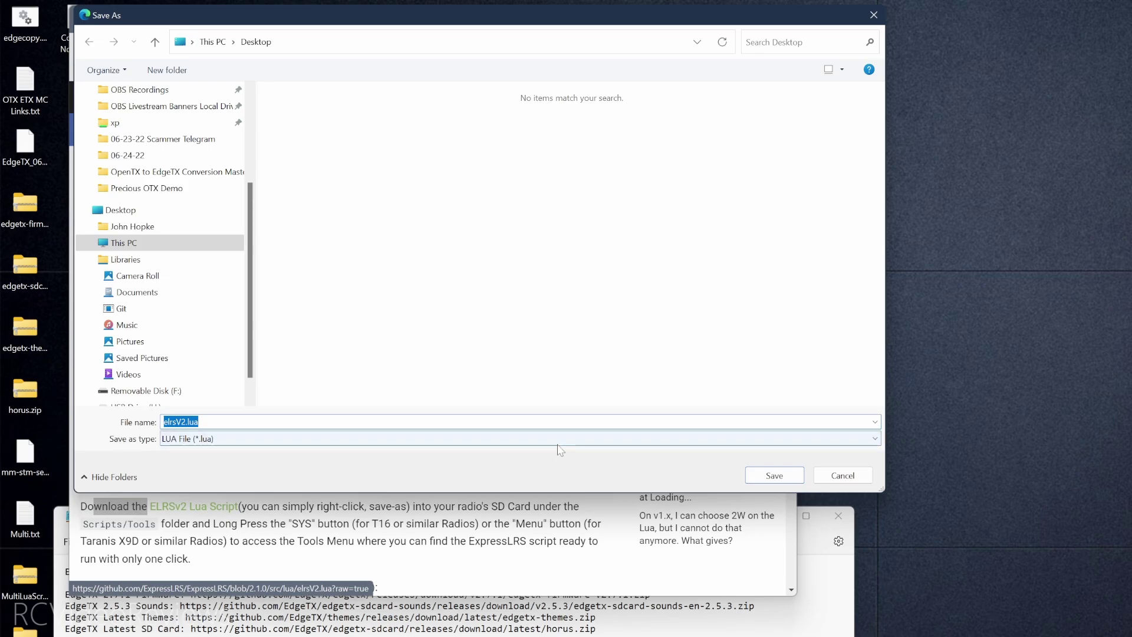
left_click(778, 478)
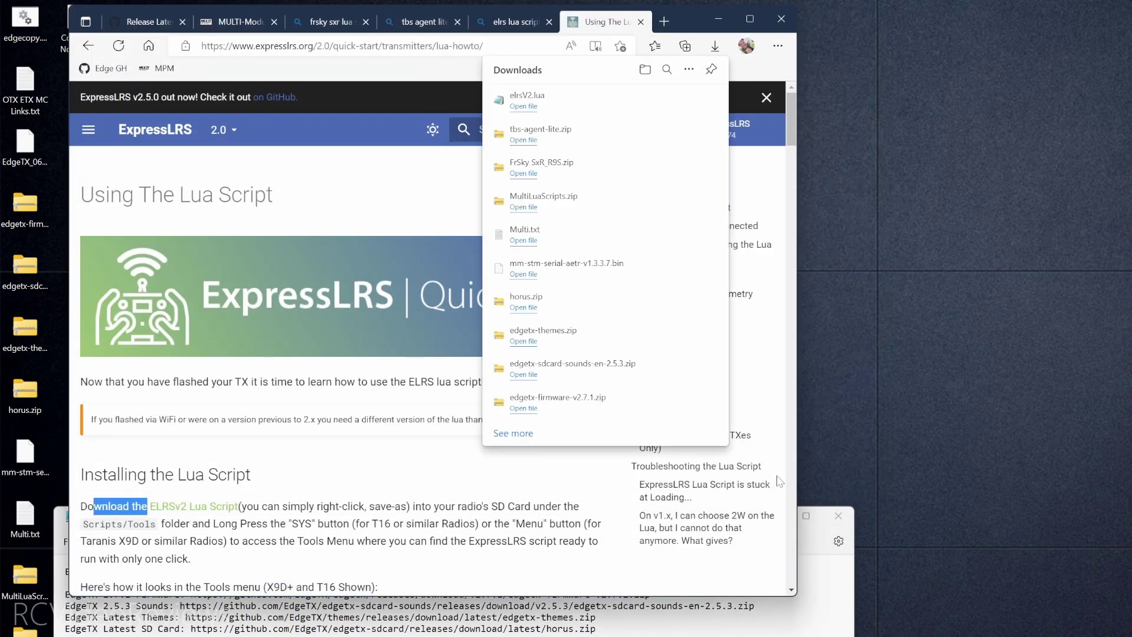
key("alt+Tab")
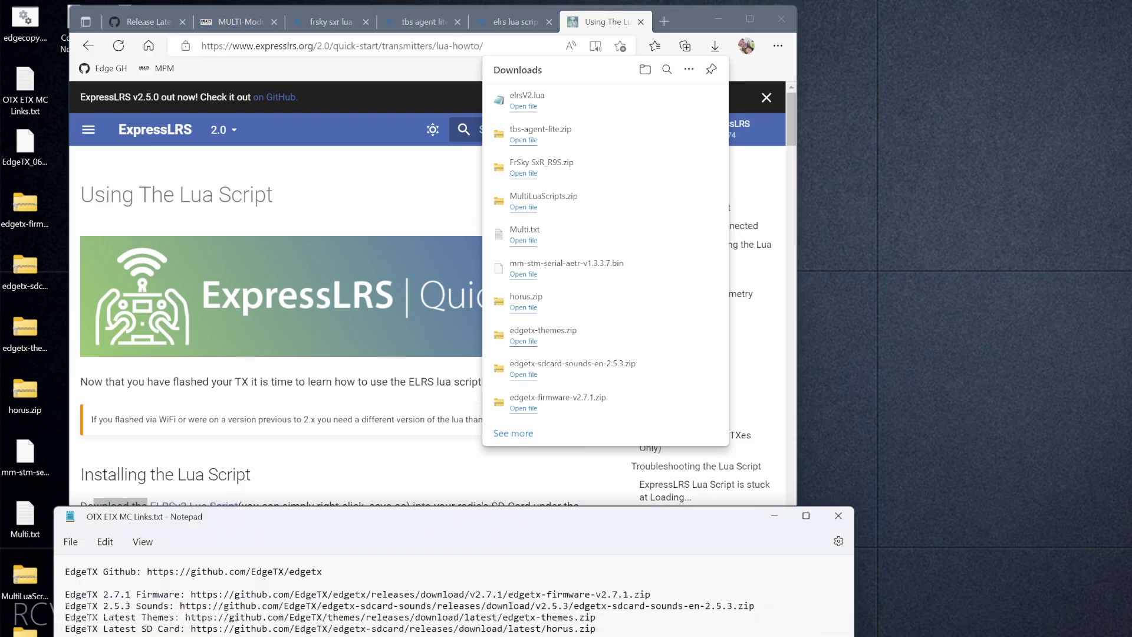
left_click(774, 517)
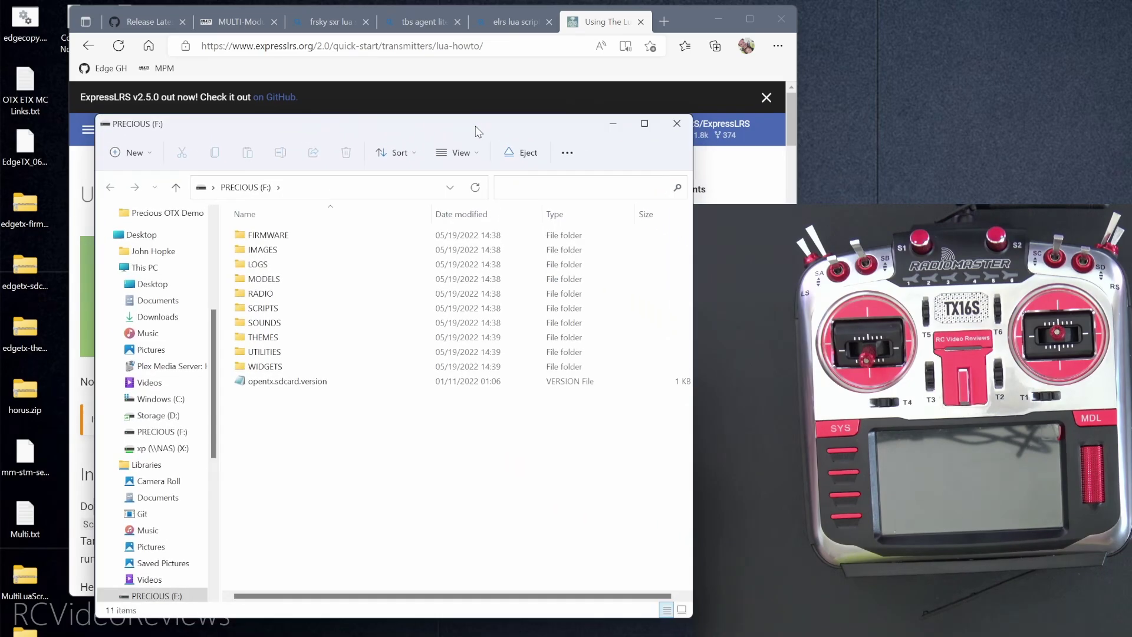
Open edgetx-firmware-v2.7.1.zip from the desktop and place its window beside the SD card window.
left_click(721, 19)
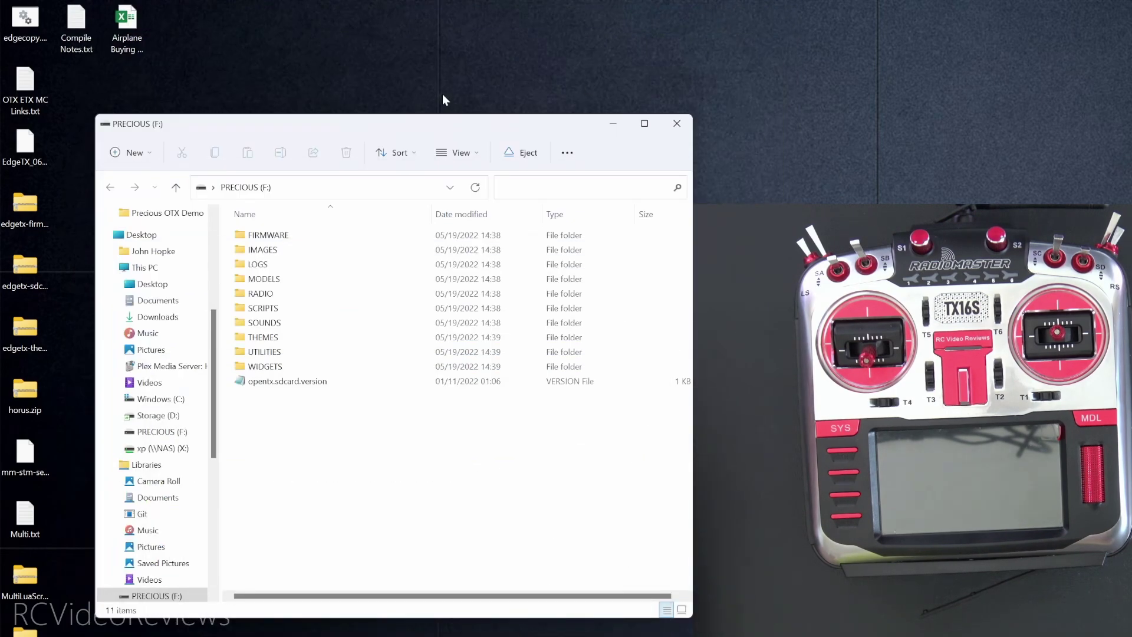
left_click_drag(399, 129, 430, 110)
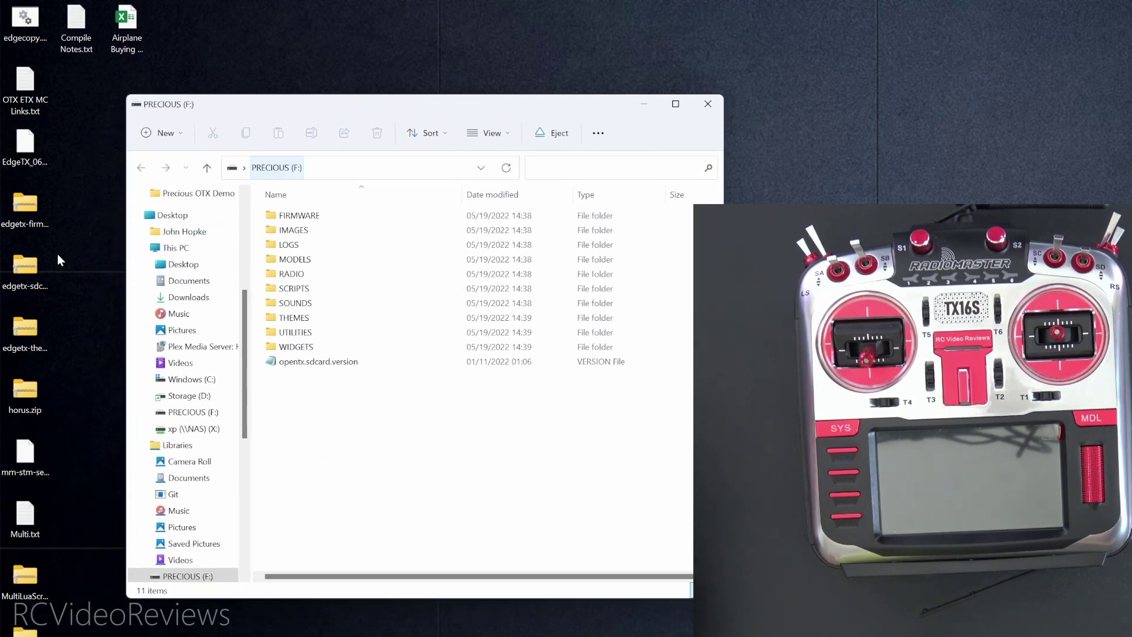
double_click(22, 217)
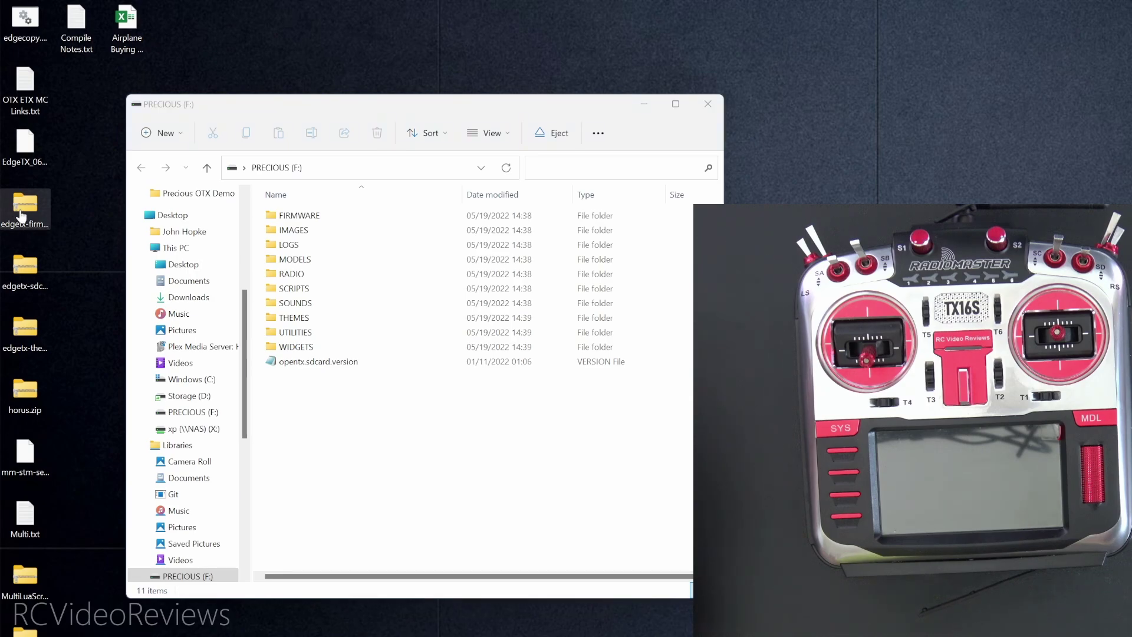
left_click_drag(241, 136, 541, 113)
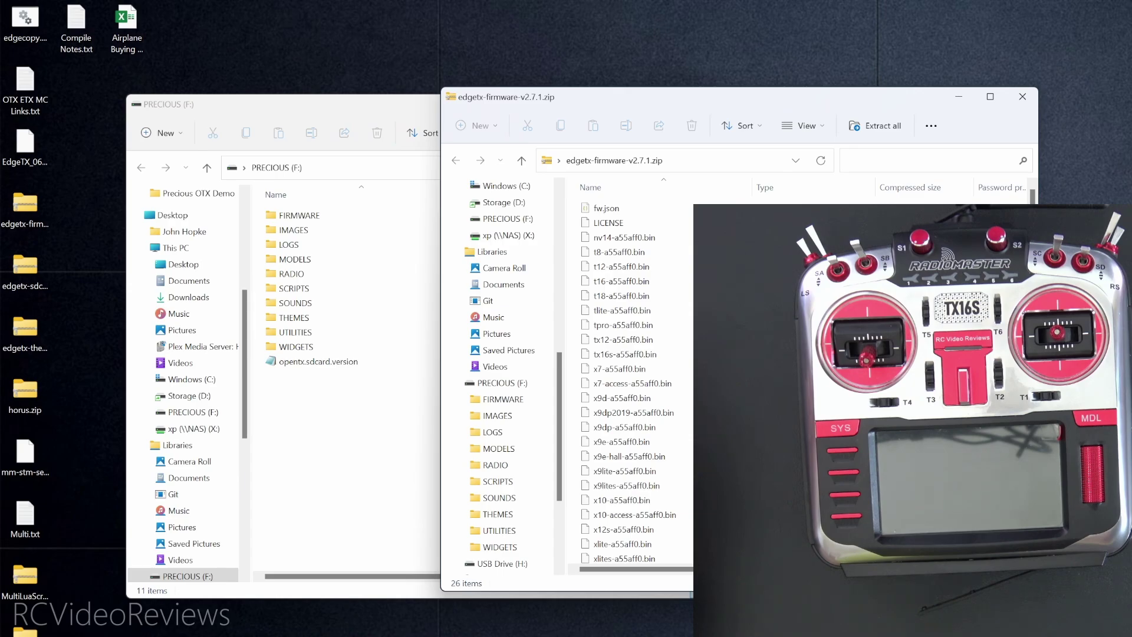
left_click_drag(712, 98, 762, 97)
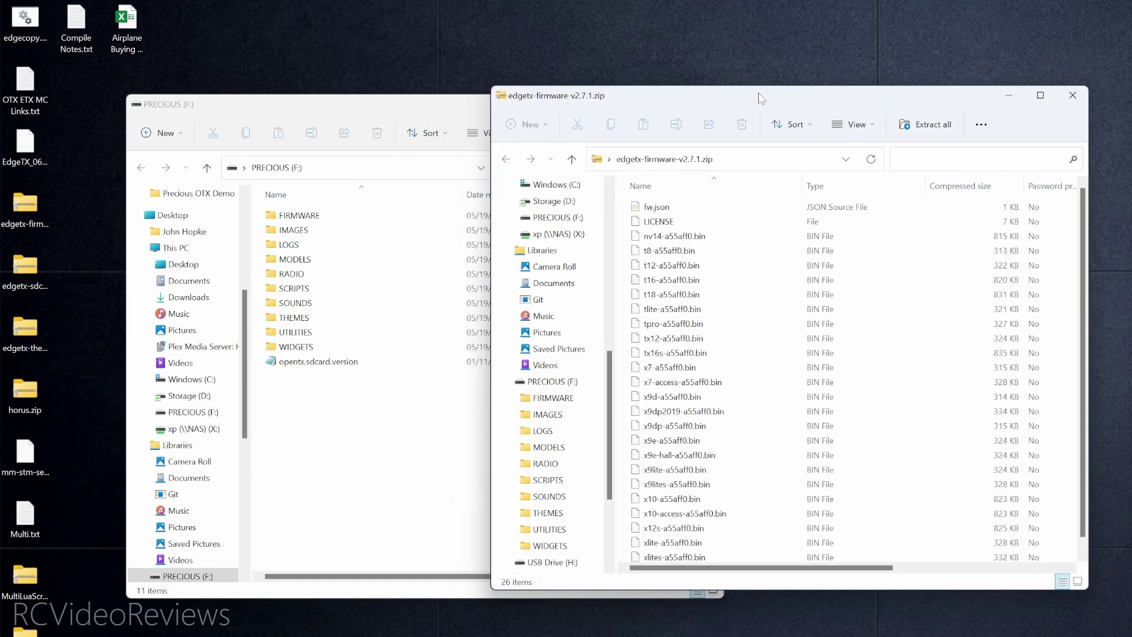
Look over the tpro, t18, t16 and tlite firmware files, then select tx16s-a55aff0.bin.
left_click(657, 356)
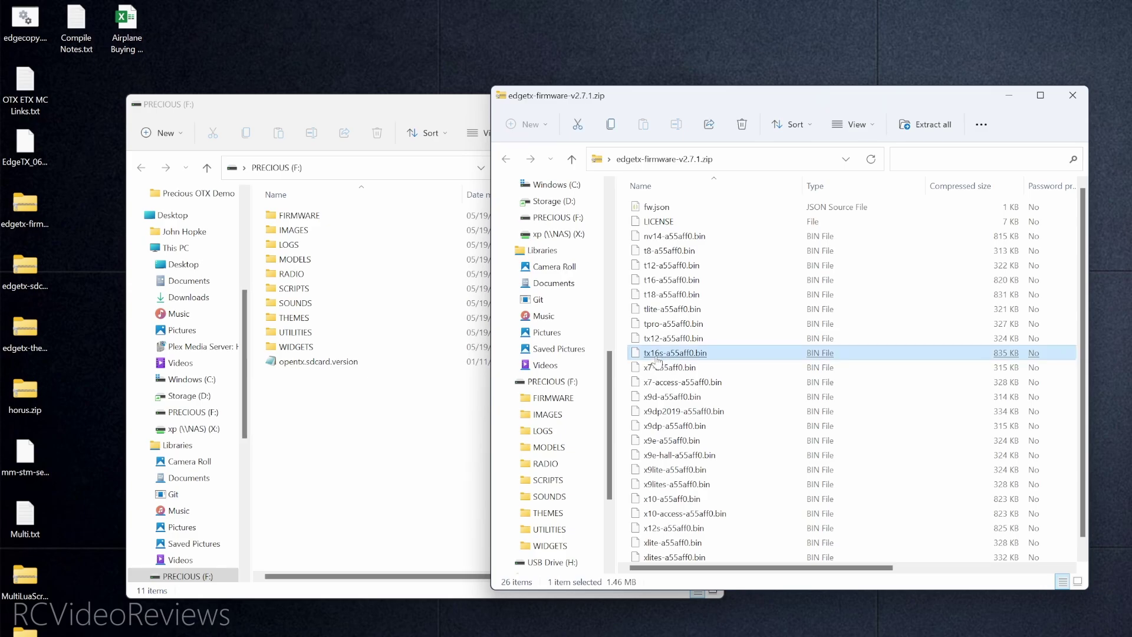
left_click(662, 324)
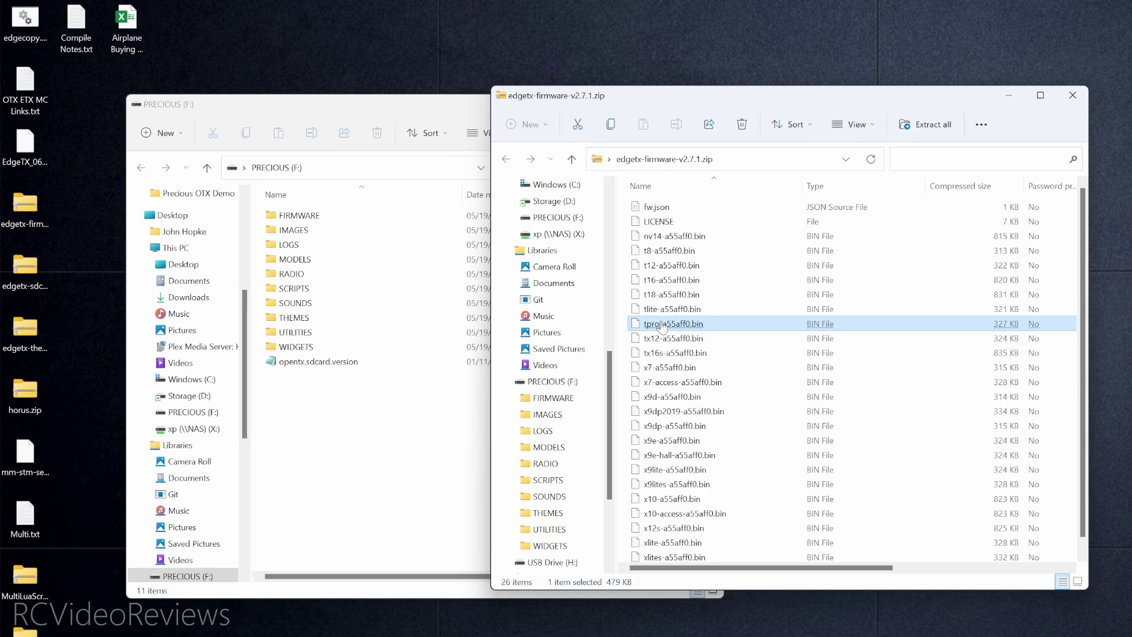
left_click(666, 294)
left_click(669, 282)
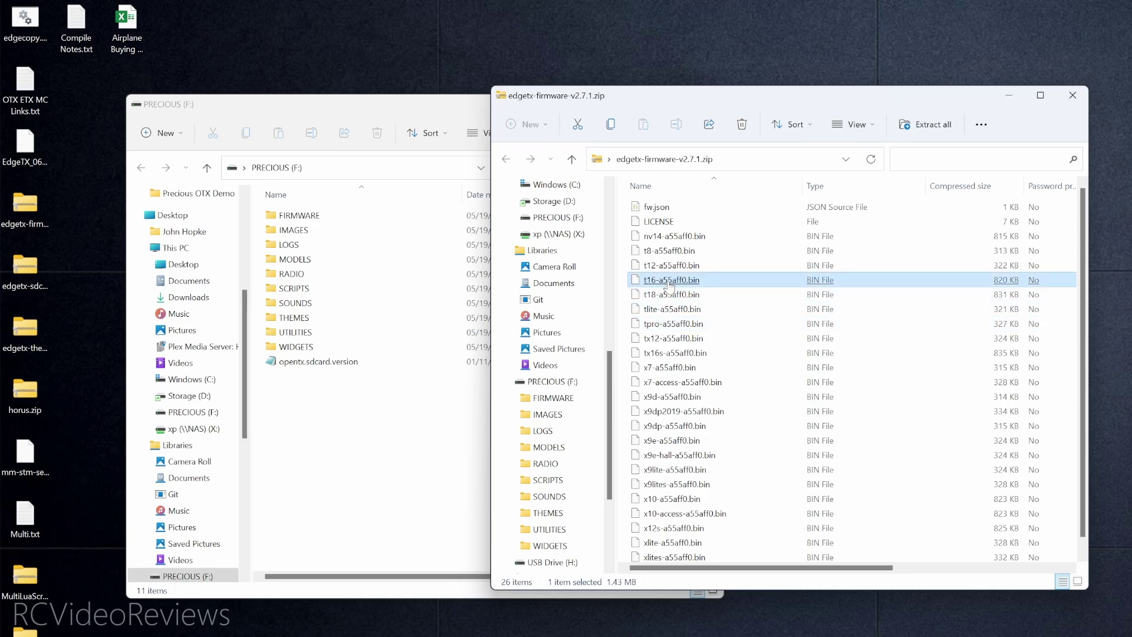
left_click(678, 308)
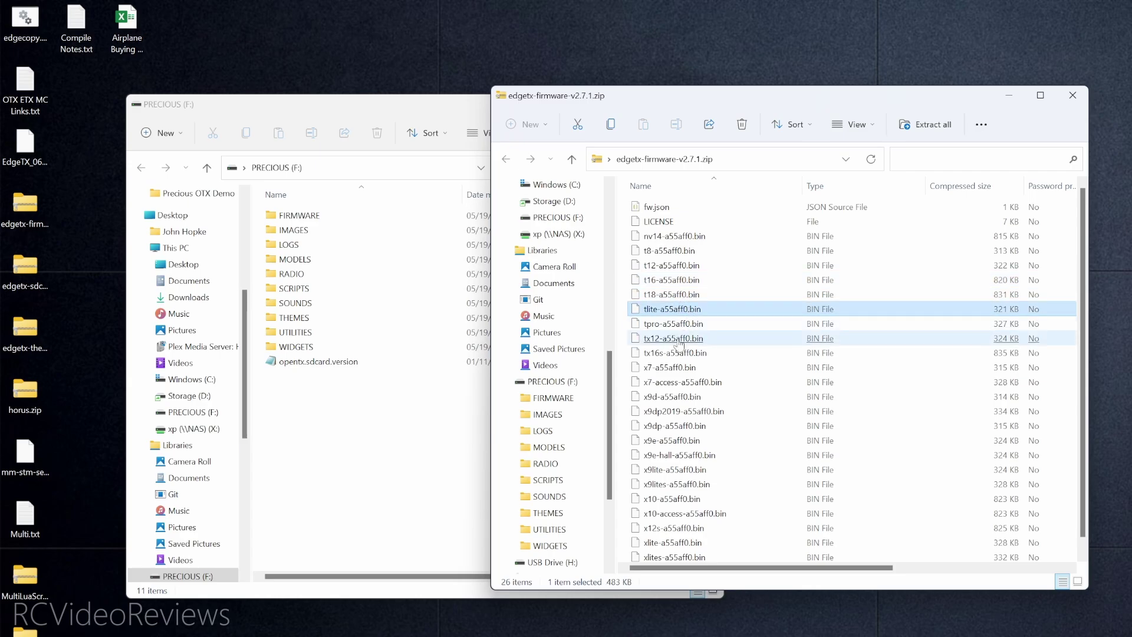
left_click(668, 353)
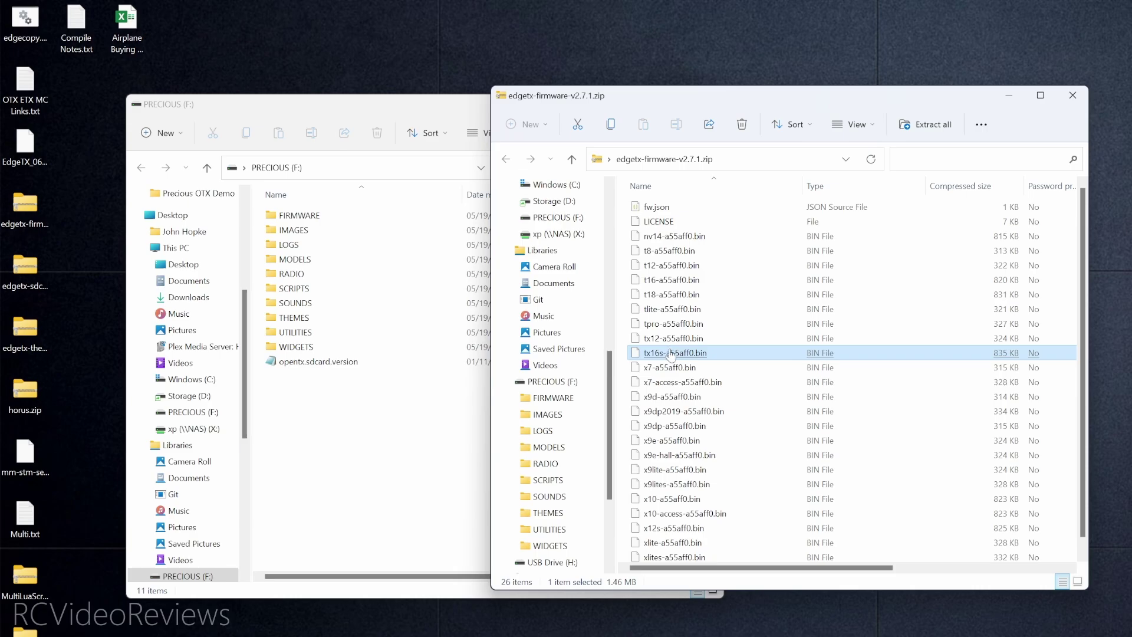
Copy tx16s-a55aff0.bin into the SD card's FIRMWARE folder and find it there.
left_click_drag(668, 357, 294, 219)
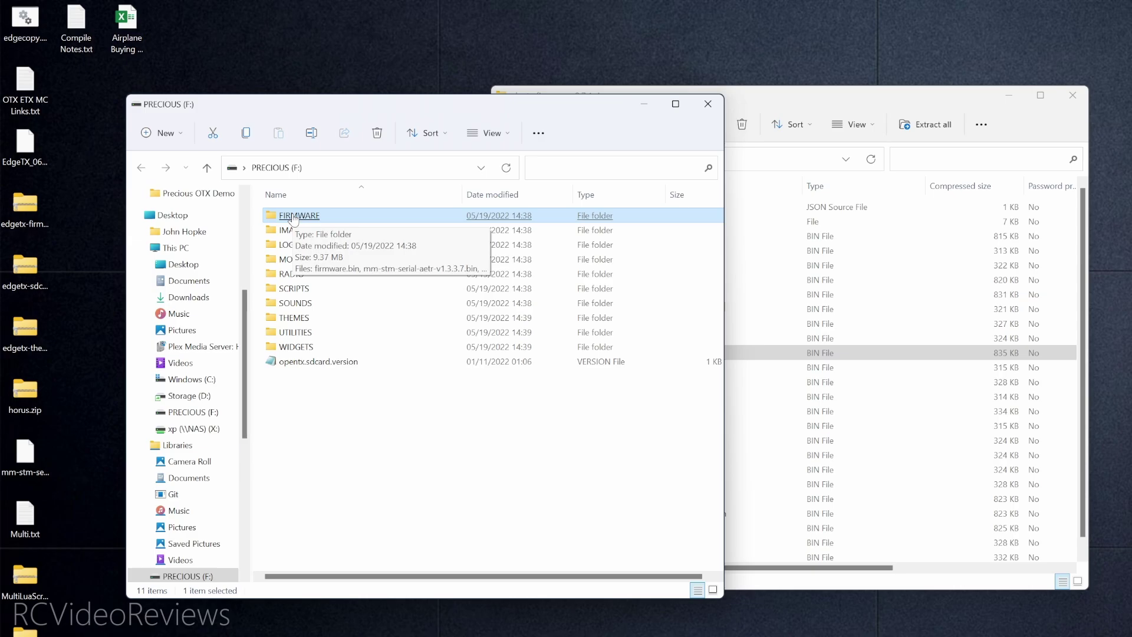
double_click(293, 216)
left_click(330, 230)
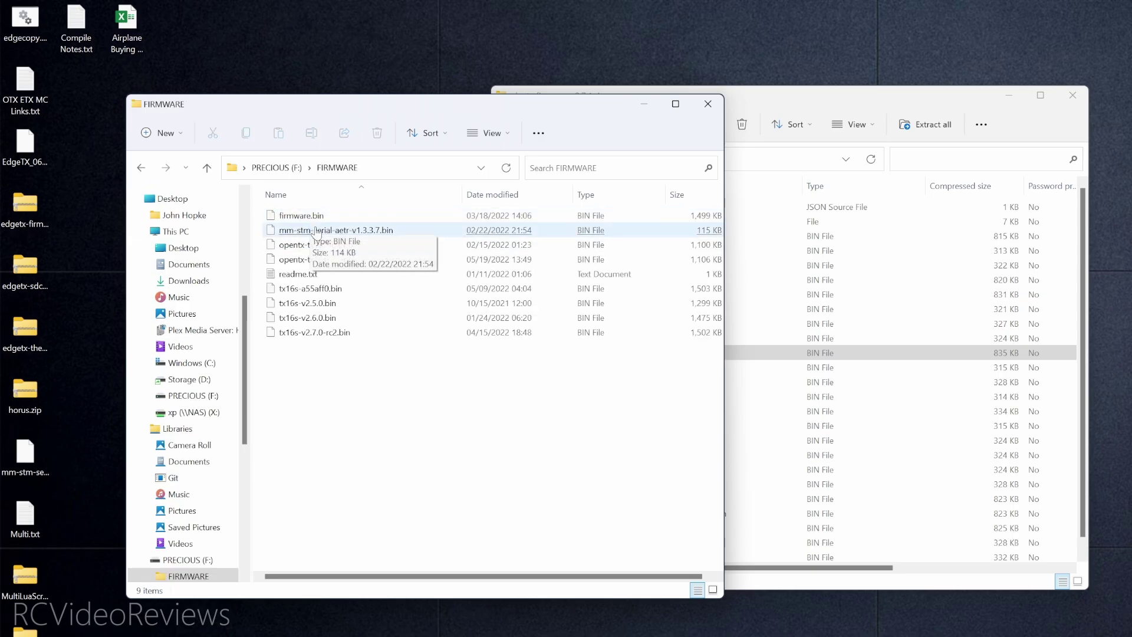
left_click(353, 290)
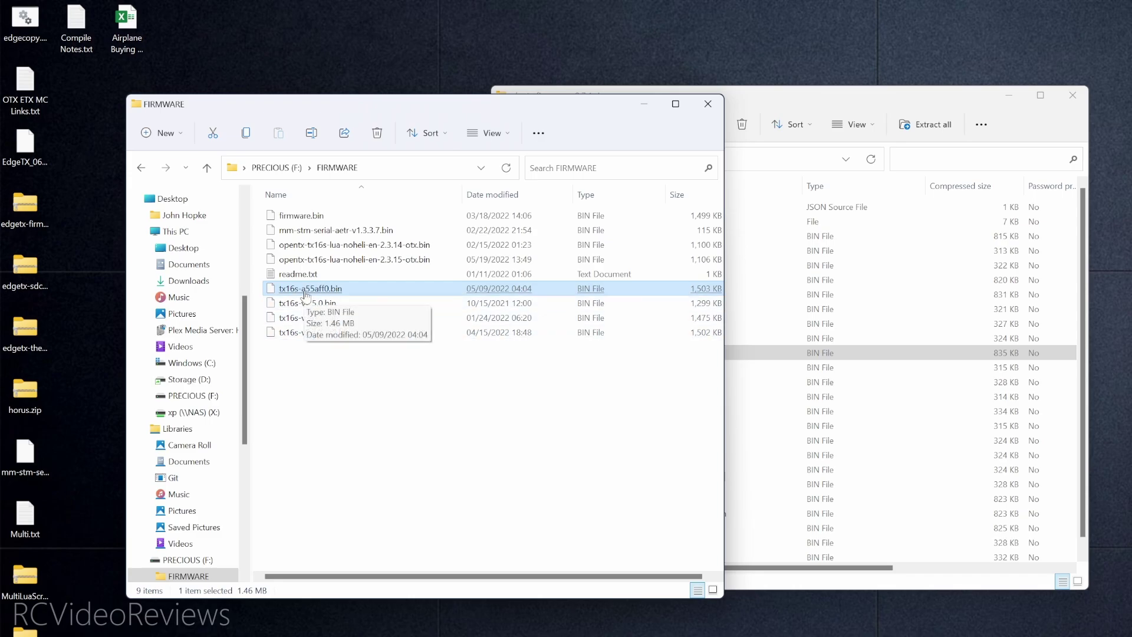
Permanently delete the three old tx16s firmware files, leaving tx16s-a55aff0.bin.
left_click_drag(345, 374, 311, 306)
right_click(310, 307)
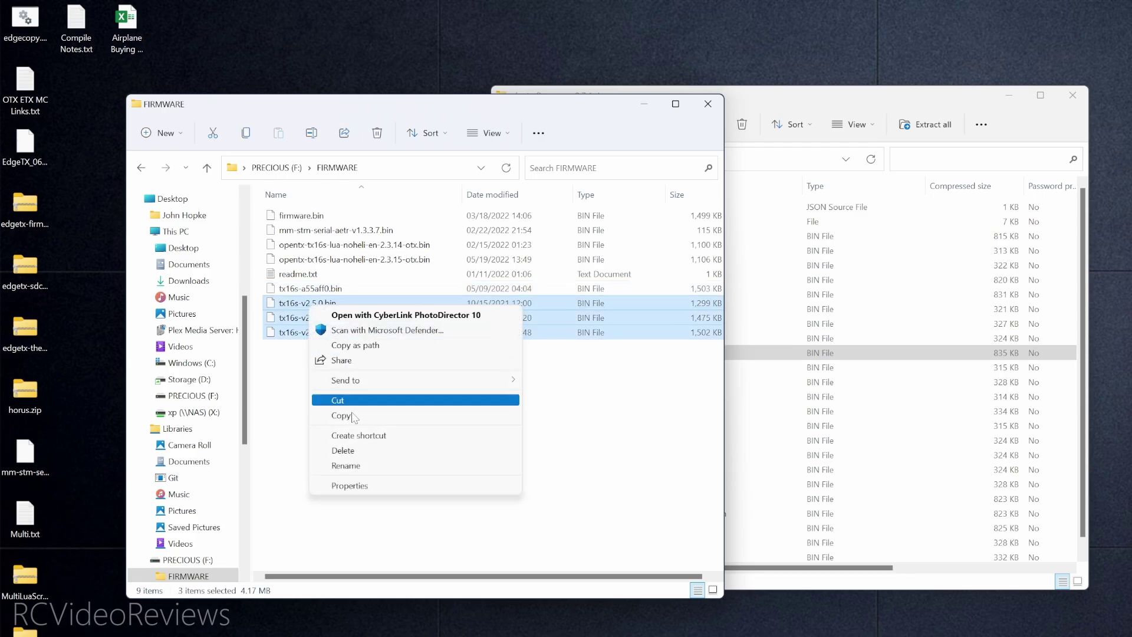
left_click(361, 450)
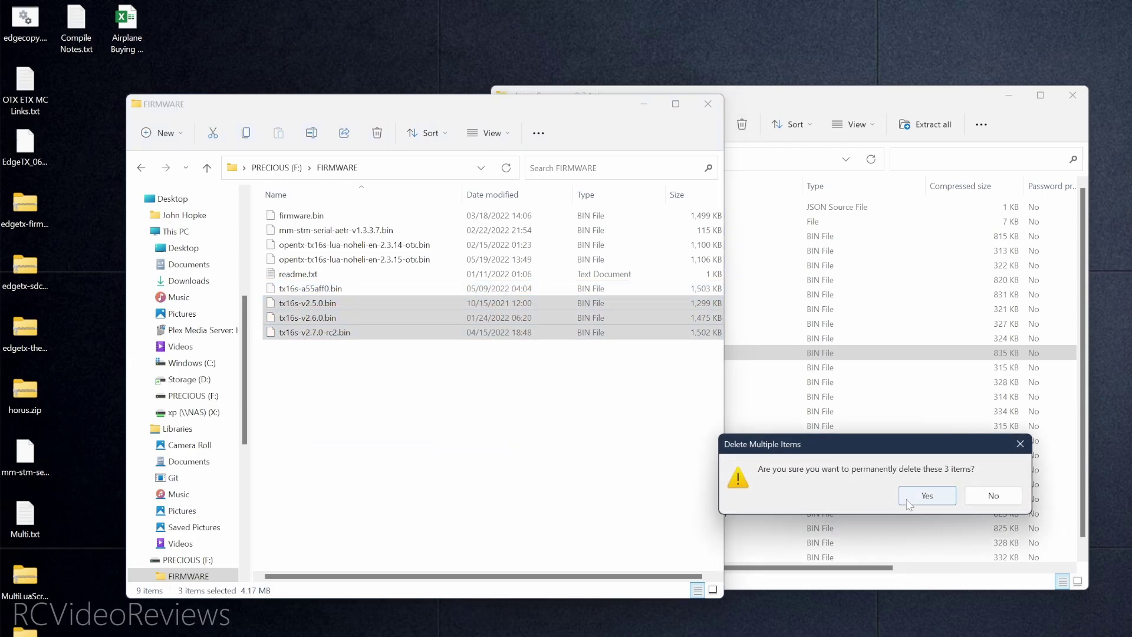
left_click(926, 494)
left_click(288, 290)
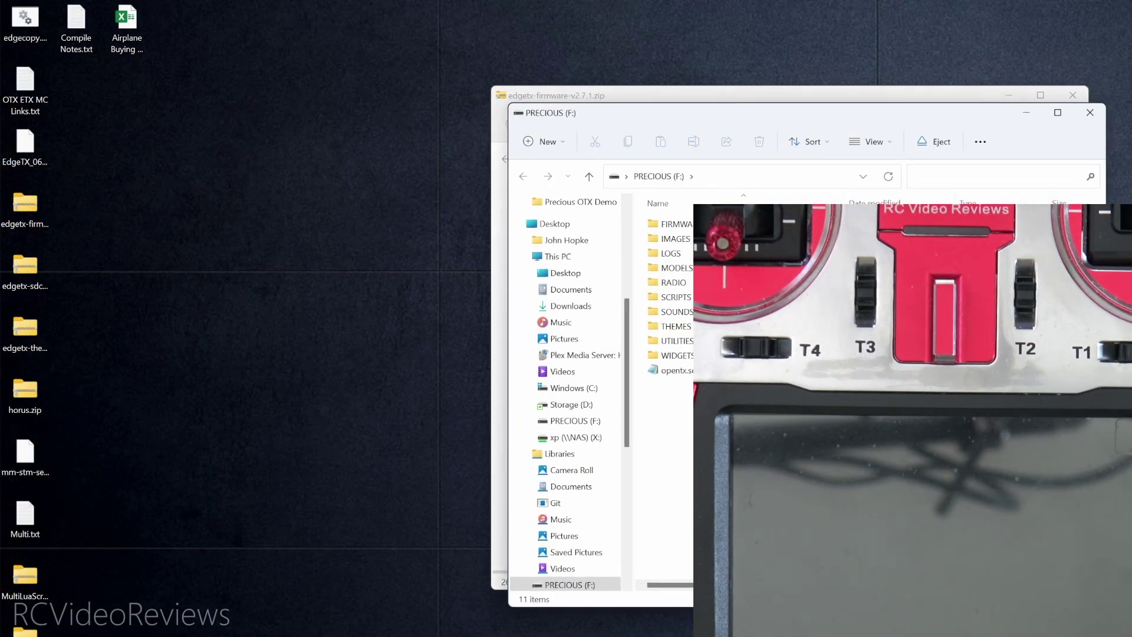
Close the firmware archive and open the SD card's IMAGES folder.
left_click(1071, 93)
left_click_drag(946, 116, 576, 102)
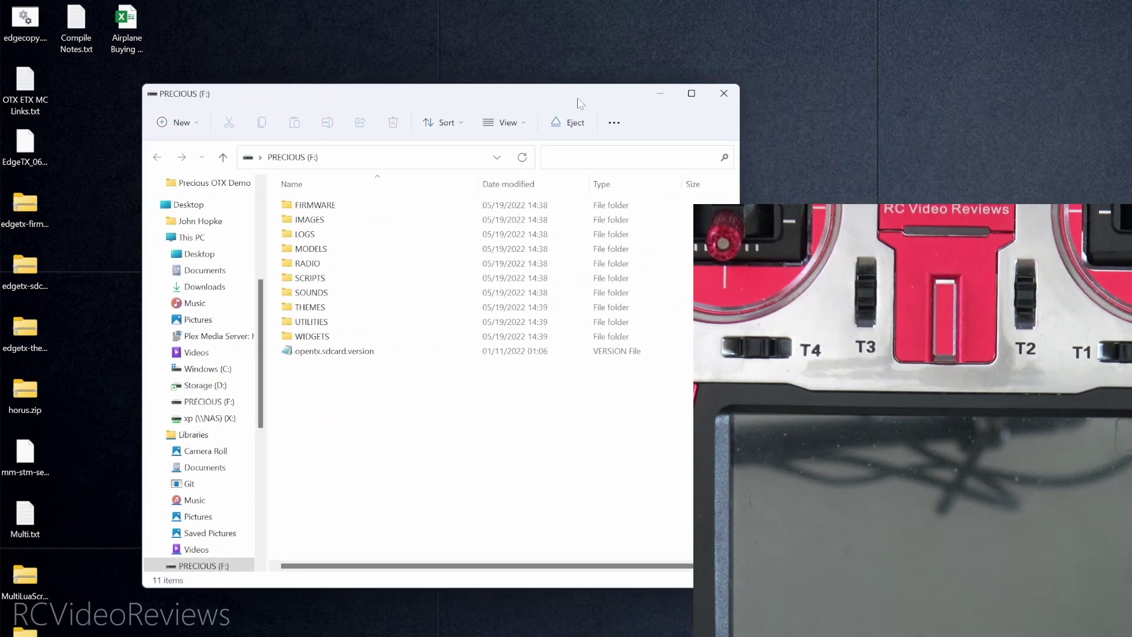
left_click(309, 220)
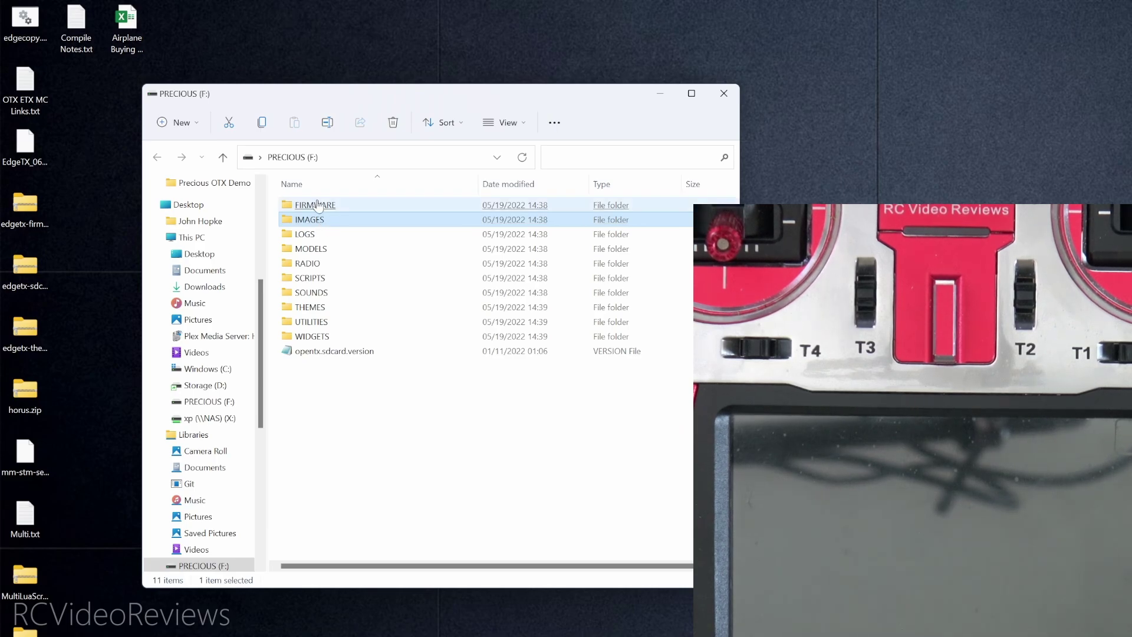
left_click(315, 205)
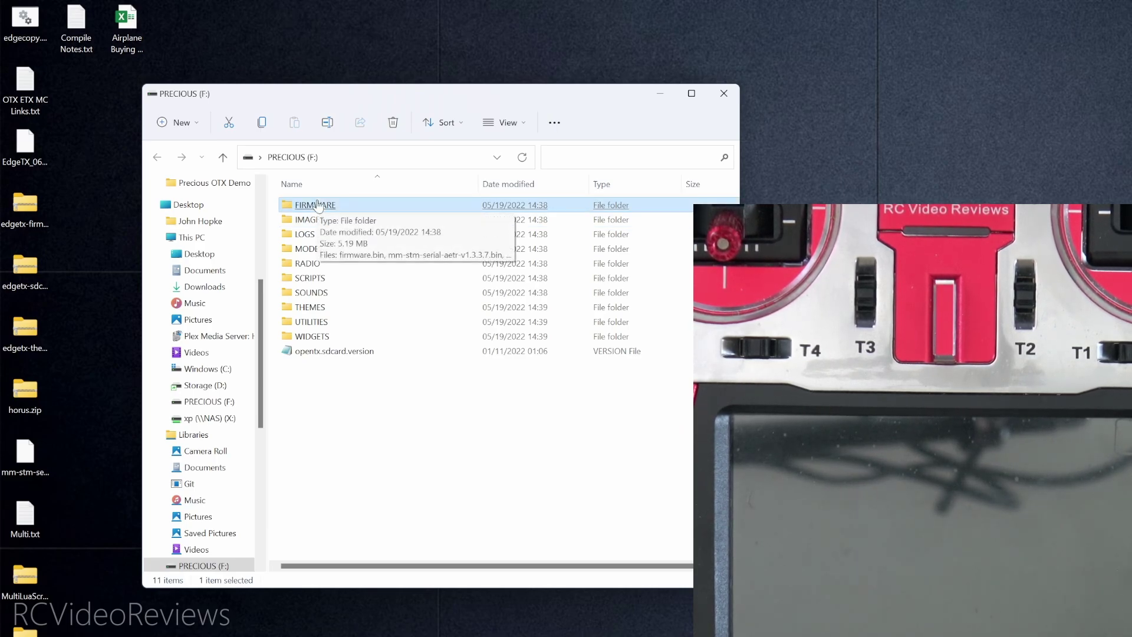
left_click(317, 220)
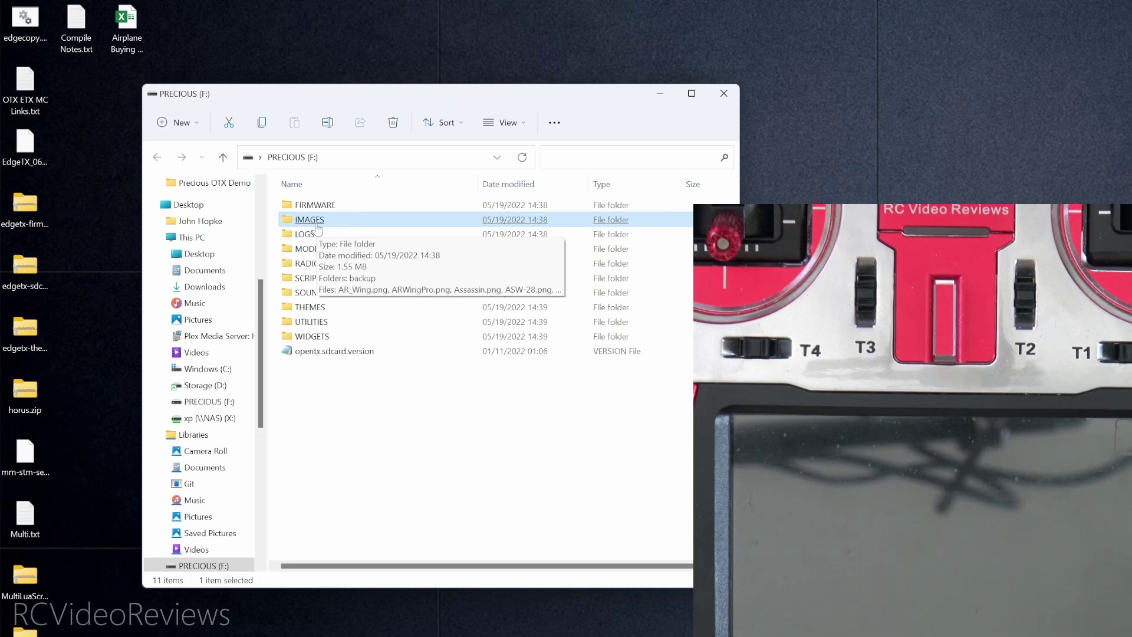
double_click(317, 223)
Browse the model images, return to PRECIOUS (F:) and delete the LOGS folder.
left_click(316, 278)
scroll(320, 297, "down", 3)
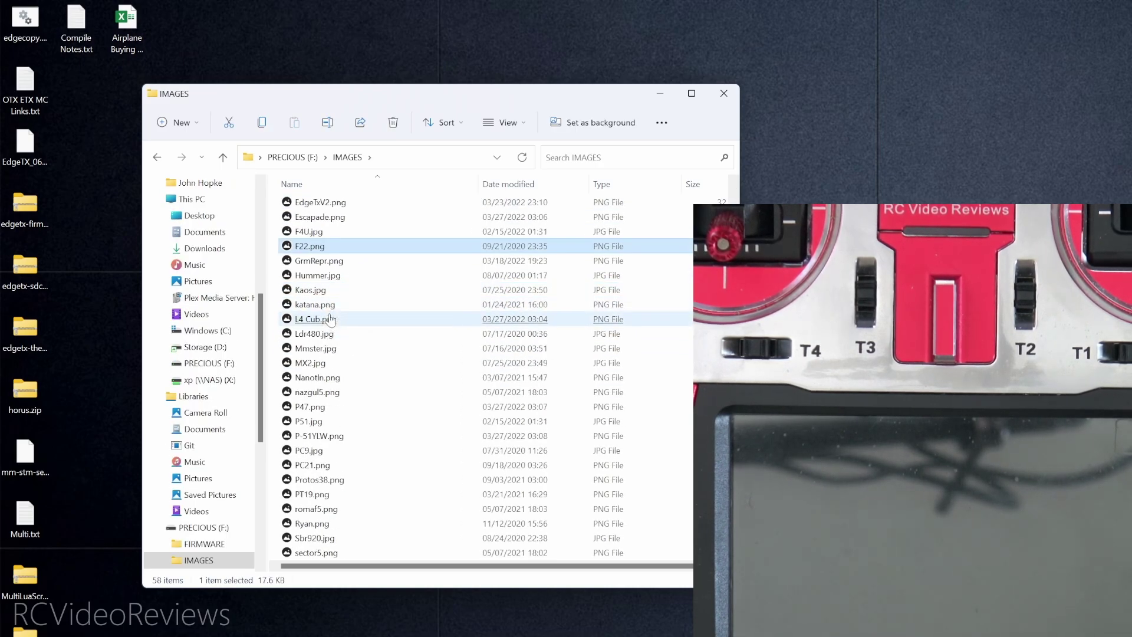
scroll(324, 307, "up", 3)
left_click(327, 308)
left_click(293, 156)
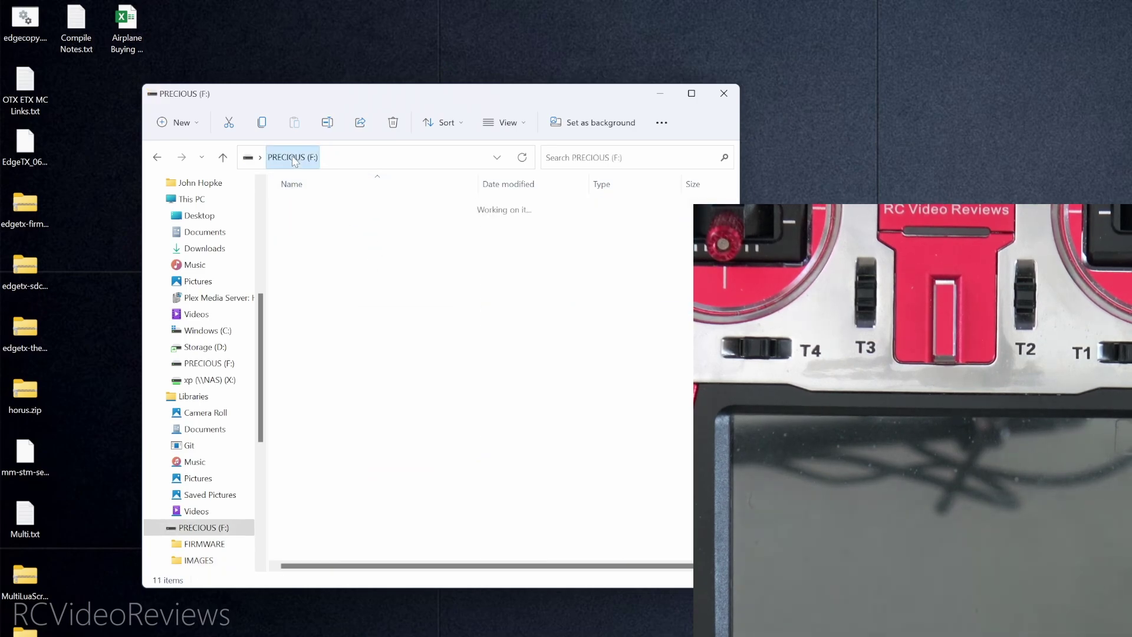
right_click(312, 237)
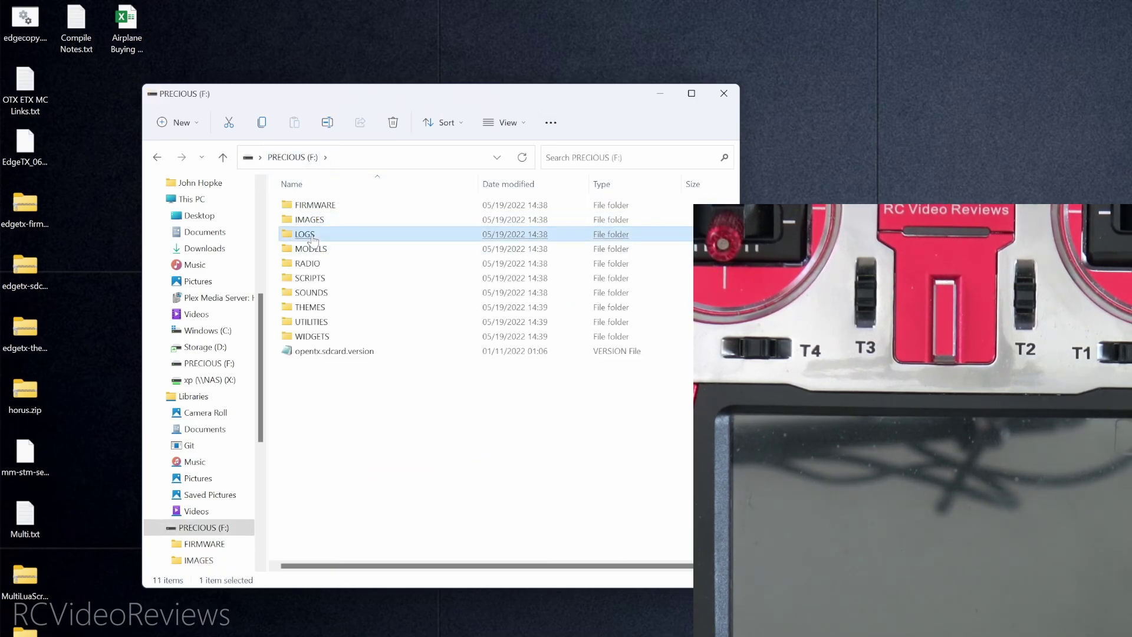
left_click(369, 507)
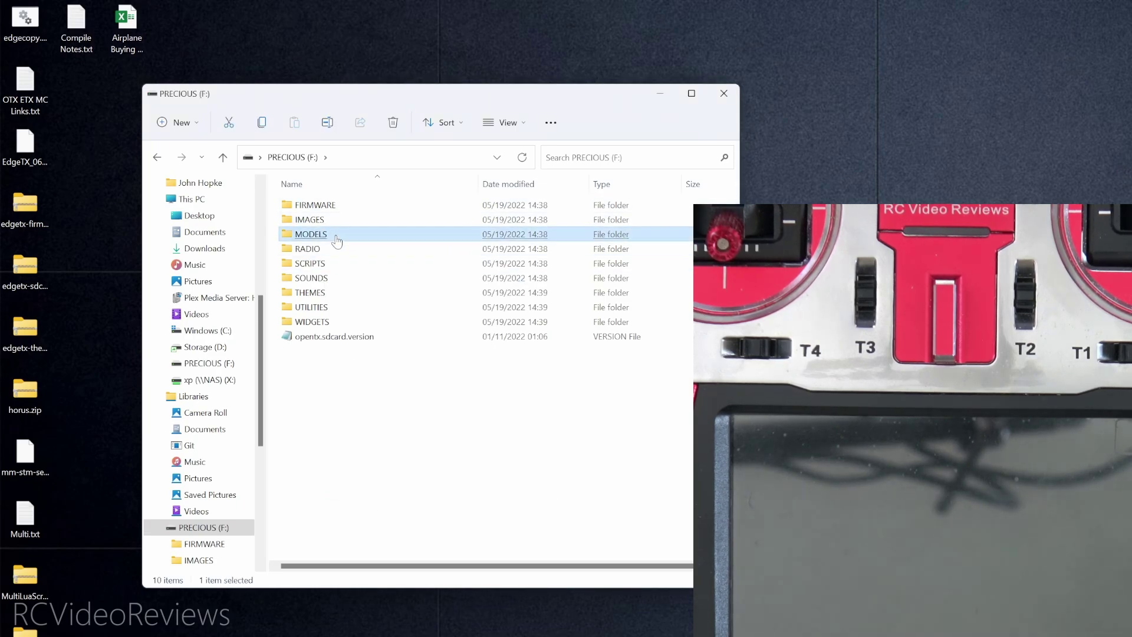
Select the four model .bin files in MODELS, then return to the drive's top level.
left_click(337, 239)
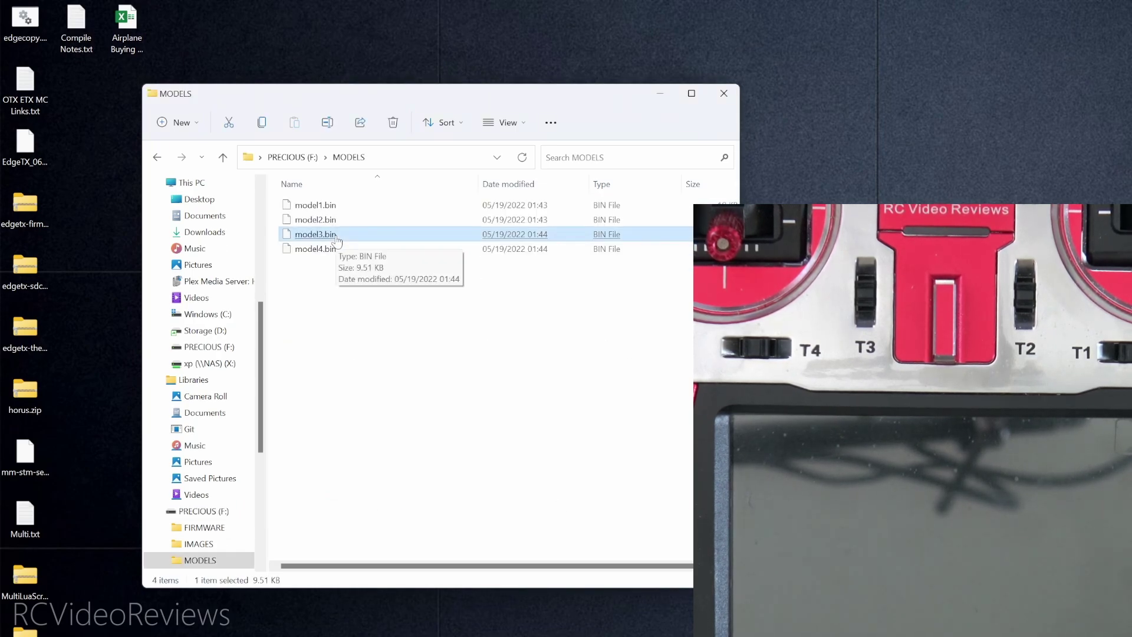
mouse_move(323, 209)
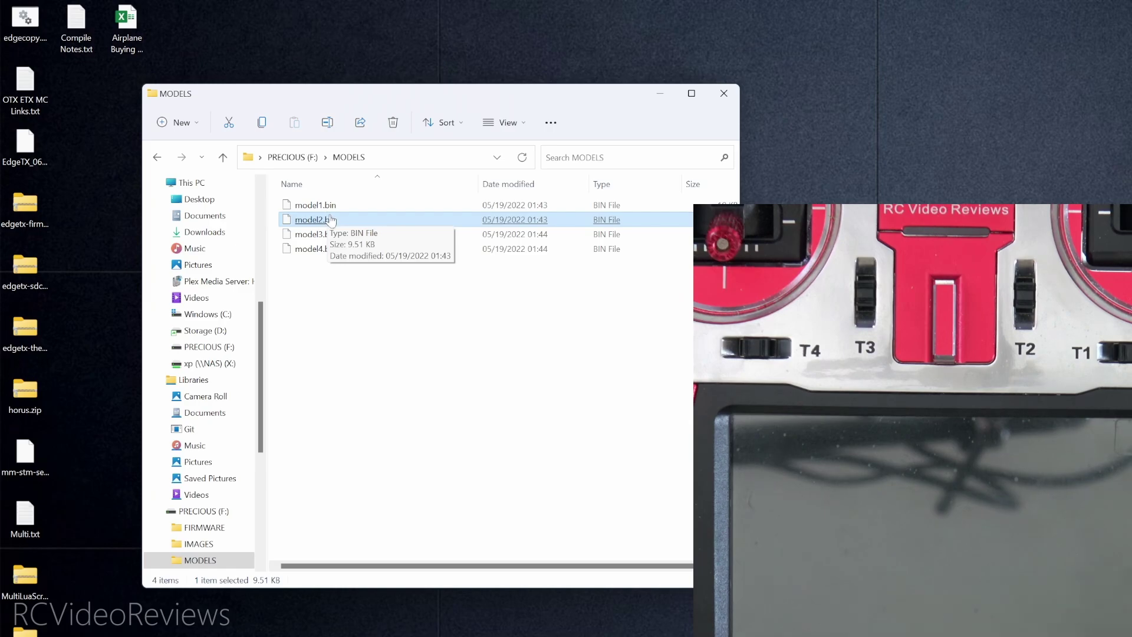
left_click_drag(335, 295, 311, 198)
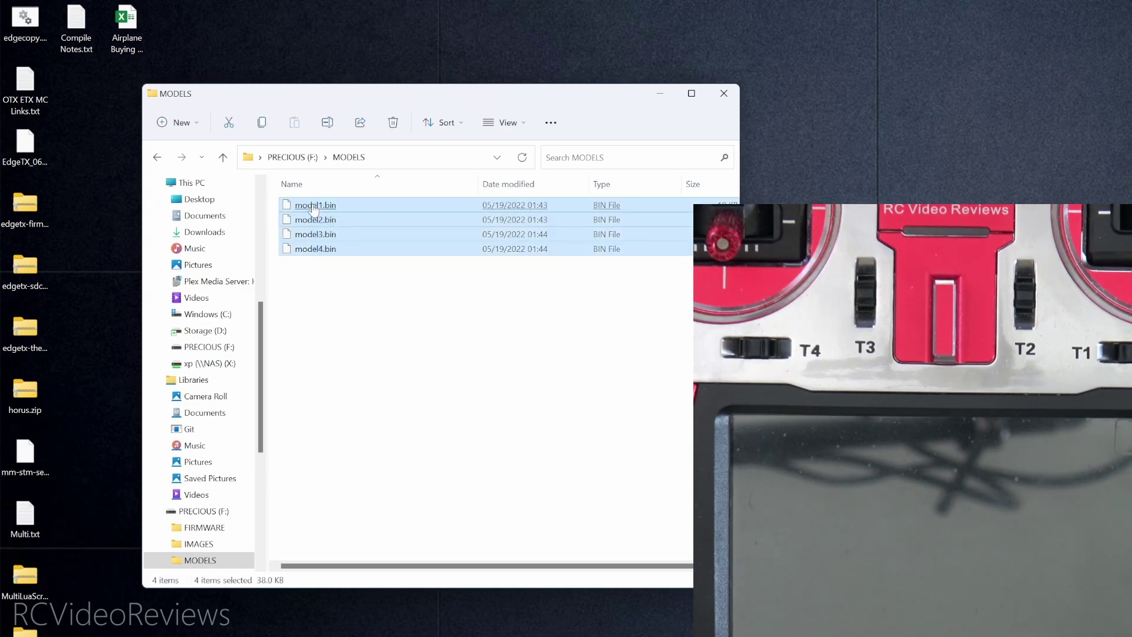
left_click(303, 163)
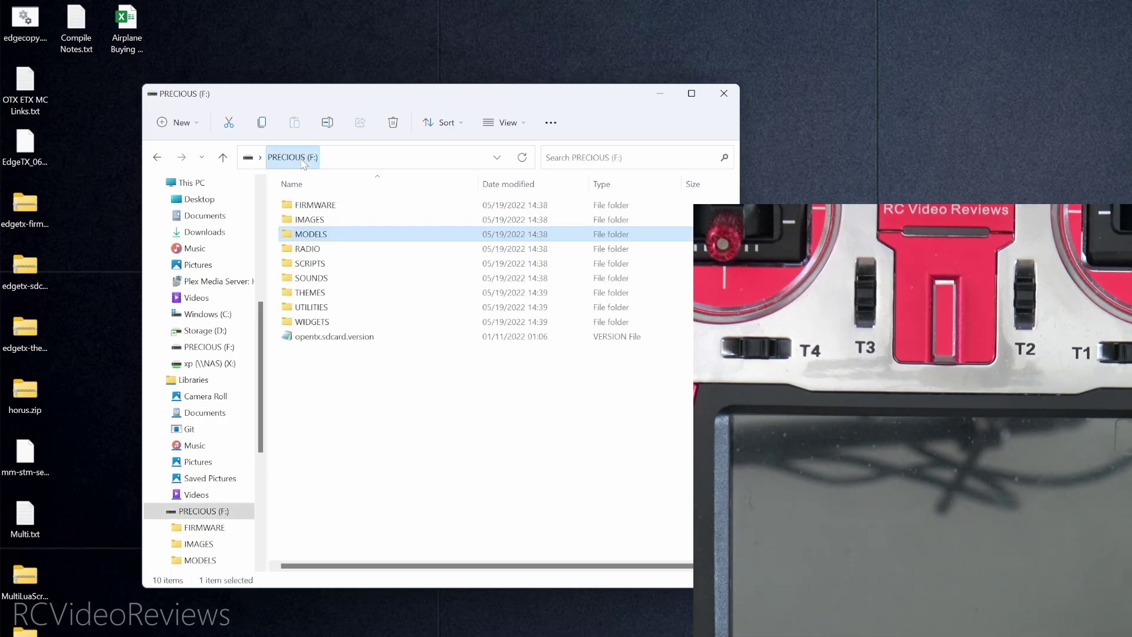
double_click(317, 253)
left_click(312, 205)
left_click(316, 226)
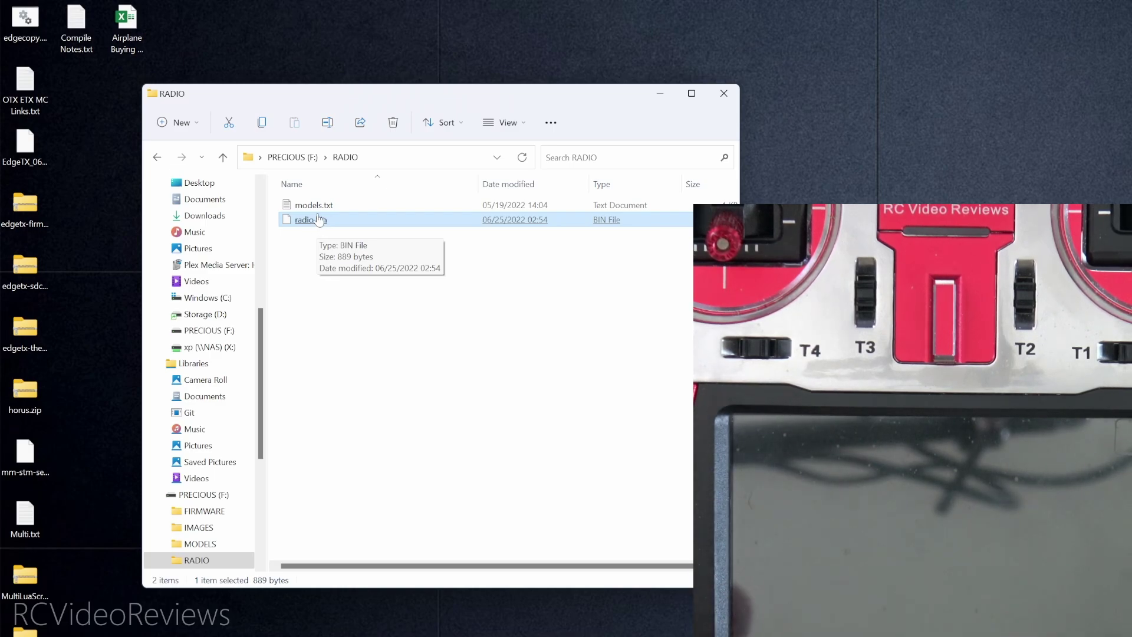
left_click(315, 205)
double_click(315, 205)
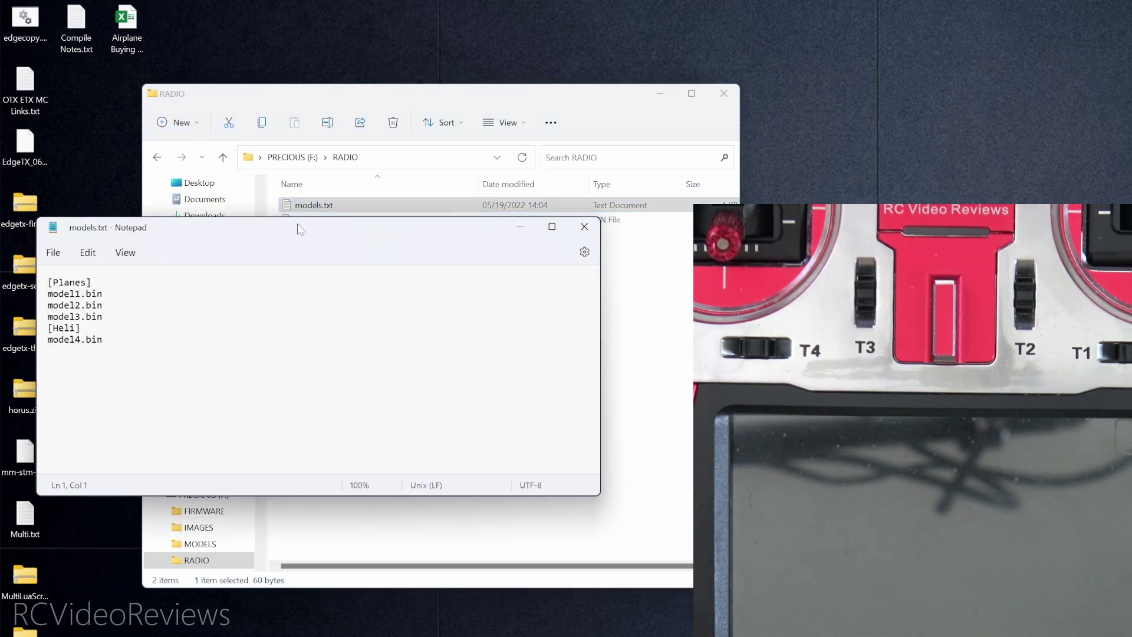
left_click_drag(299, 222, 525, 218)
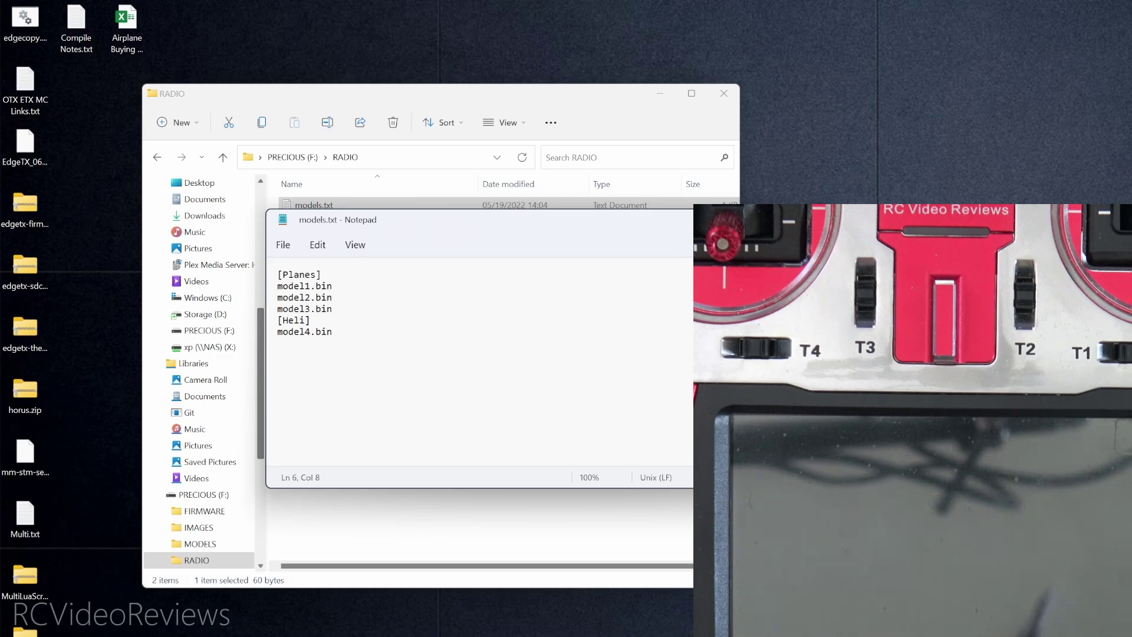
key("alt+F4")
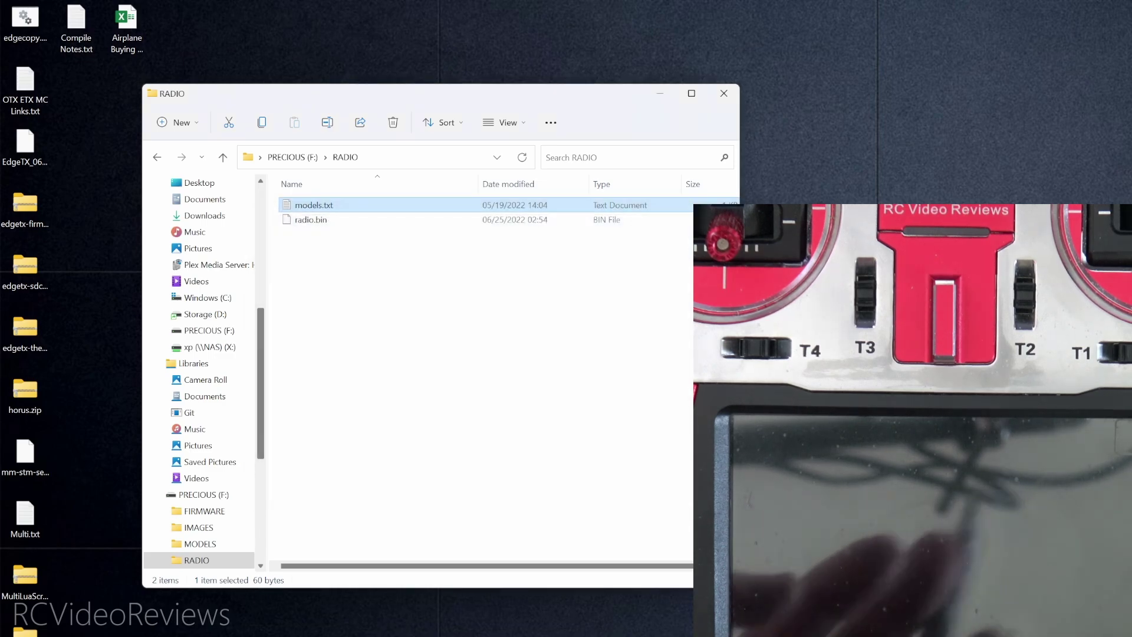
left_click(370, 220)
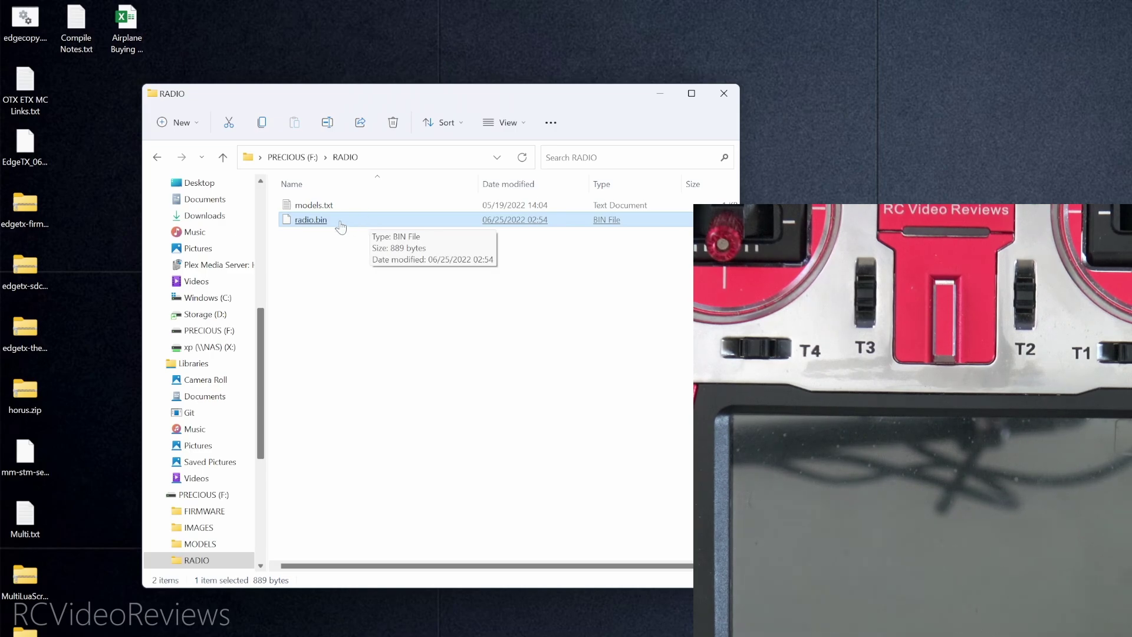
left_click(292, 157)
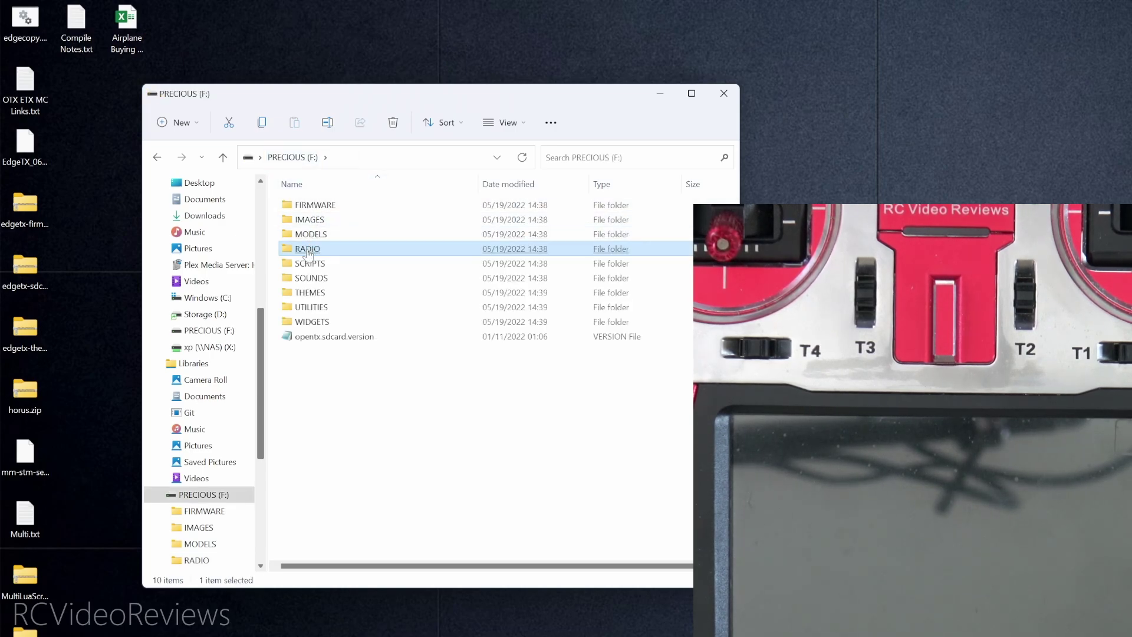
Delete SCRIPTS from the SD card, confirming the permanent deletion, then select SOUNDS.
left_click(312, 264)
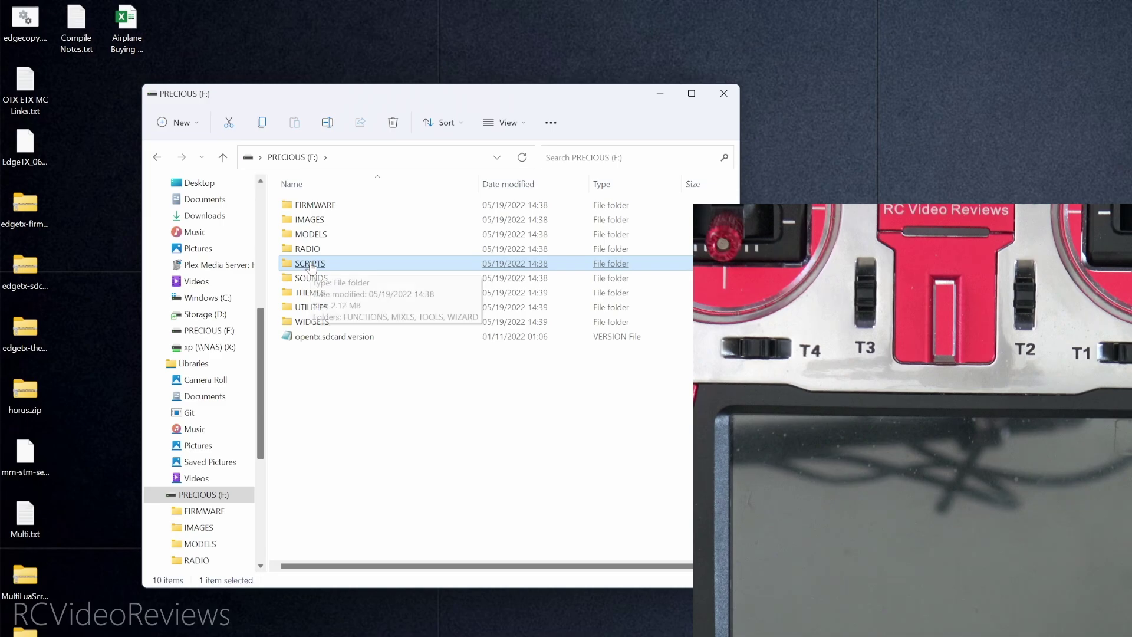
right_click(312, 266)
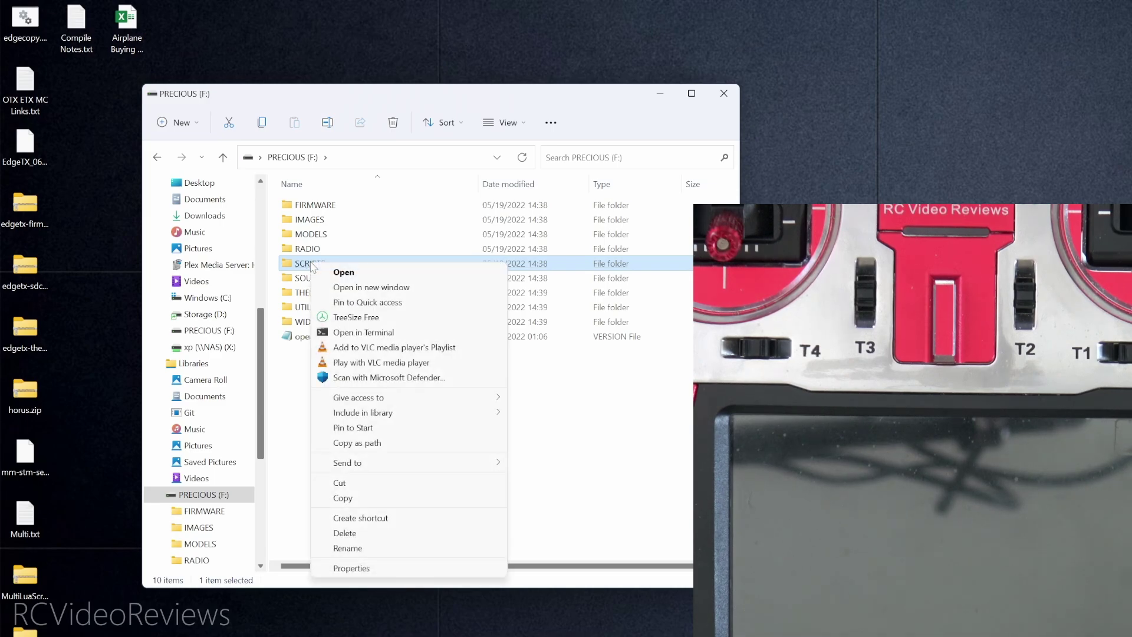
left_click(348, 534)
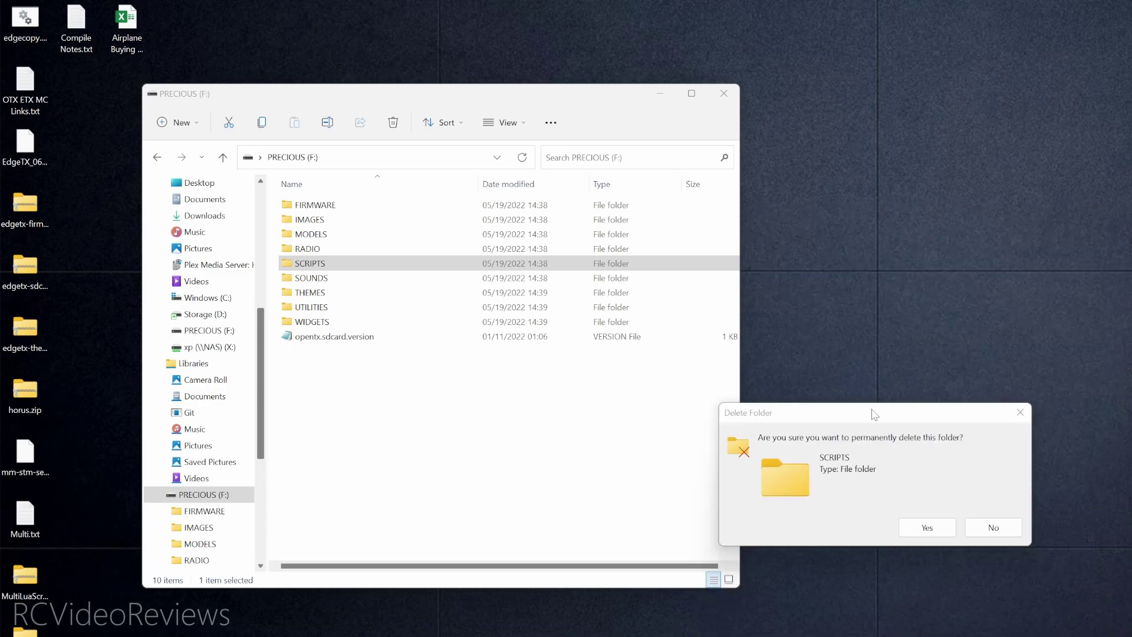
left_click_drag(874, 414, 493, 324)
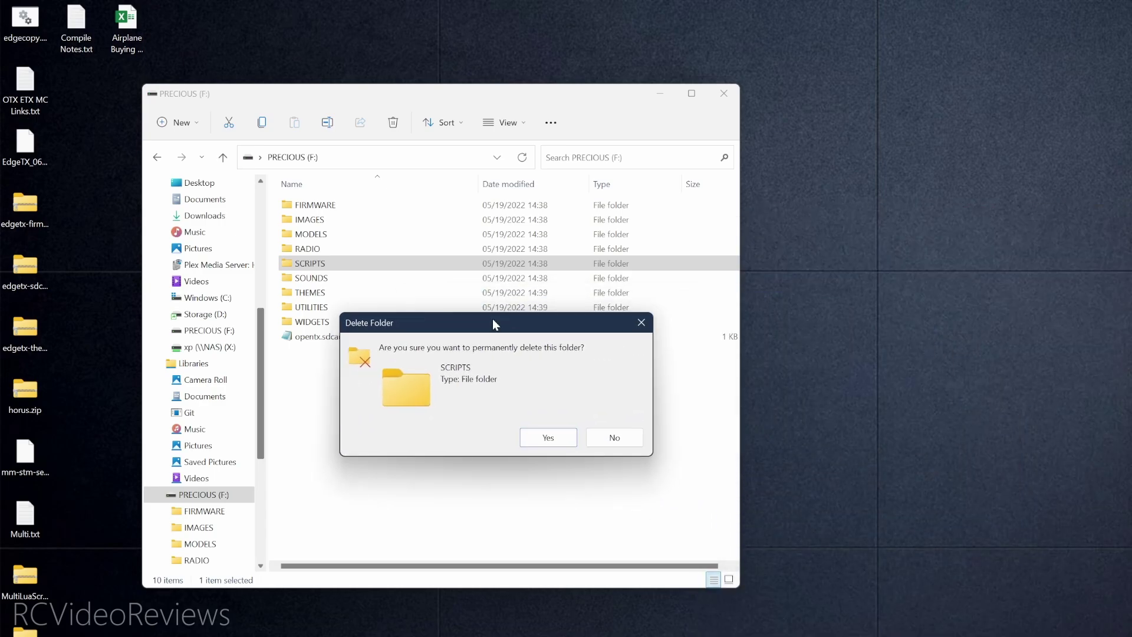
left_click(547, 439)
left_click(323, 270)
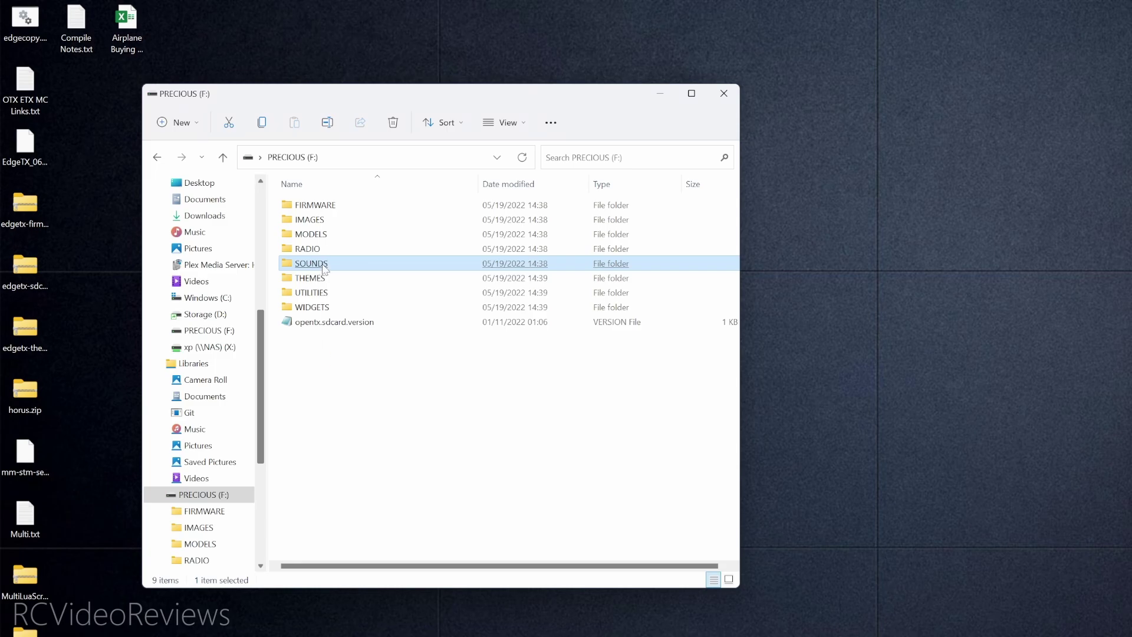
Permanently delete the SOUNDS and THEMES folders from the SD card.
right_click(323, 270)
left_click(390, 536)
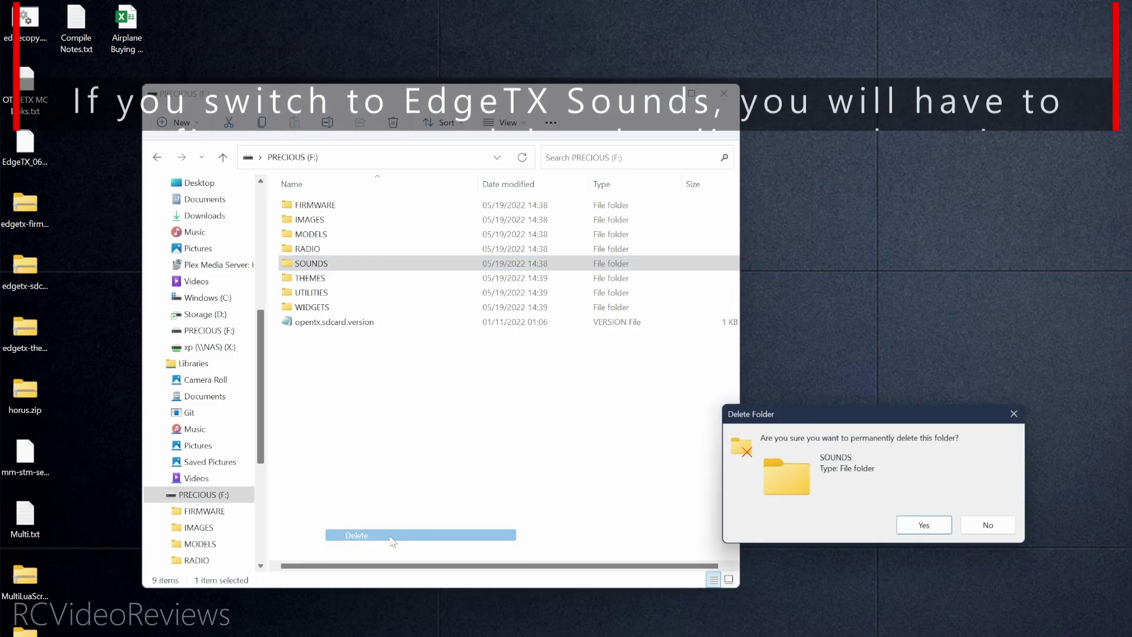
left_click_drag(895, 420, 528, 308)
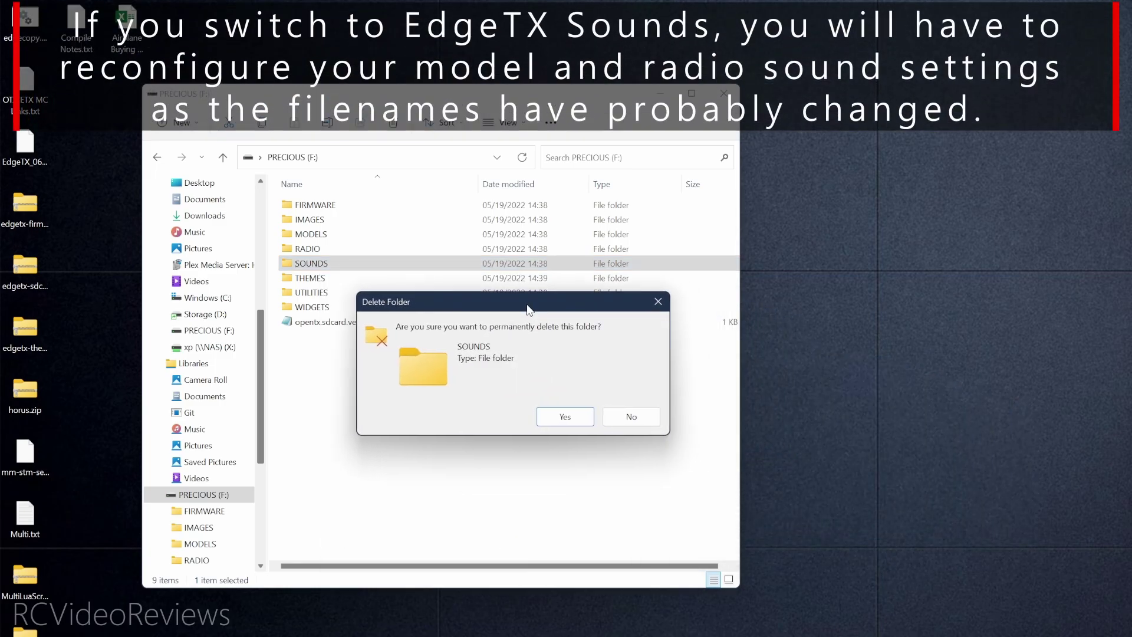
left_click(566, 416)
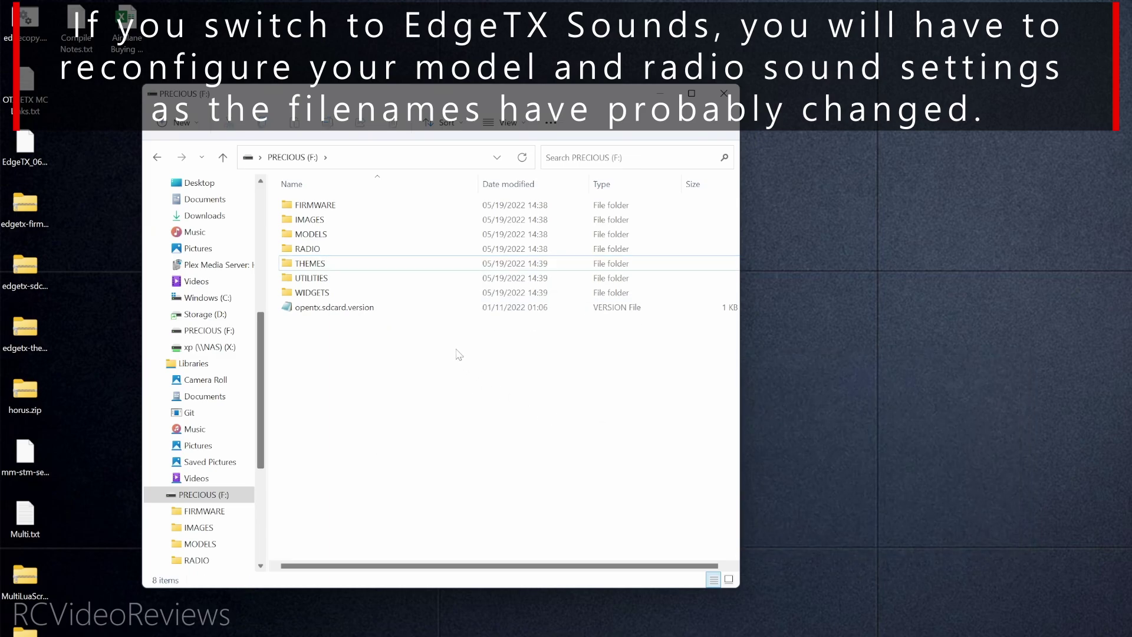
right_click(298, 268)
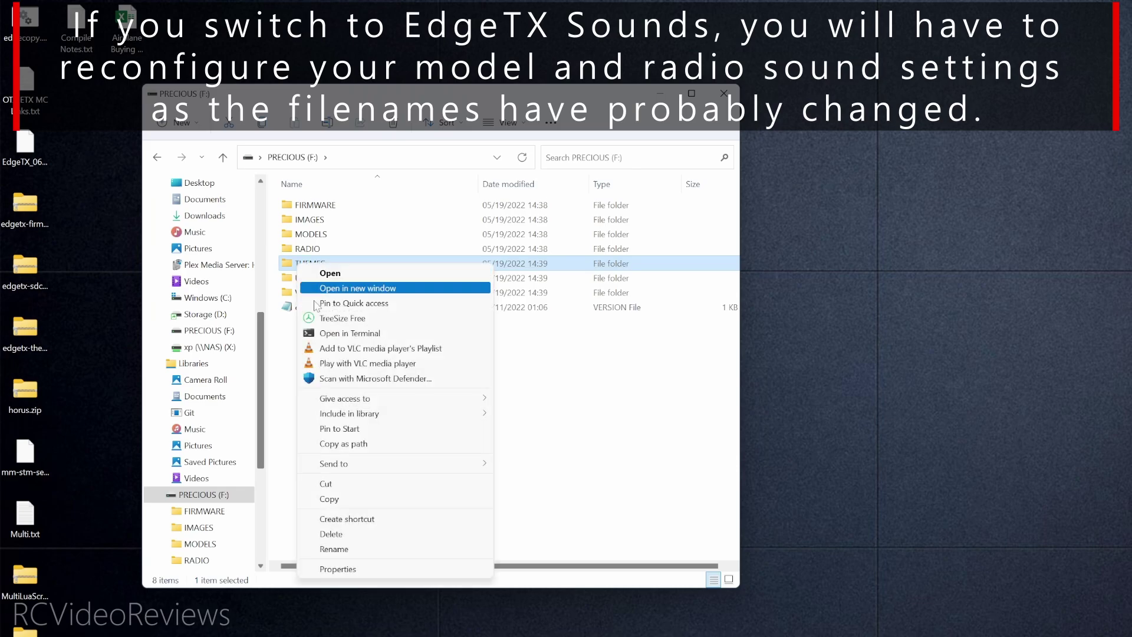
left_click(331, 533)
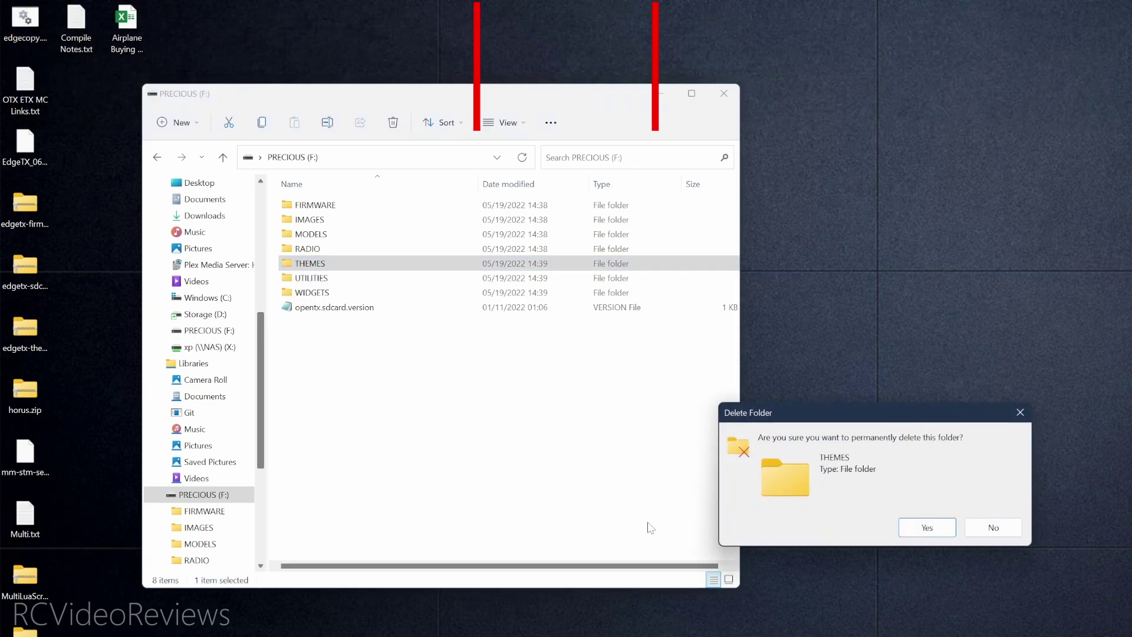
left_click(923, 528)
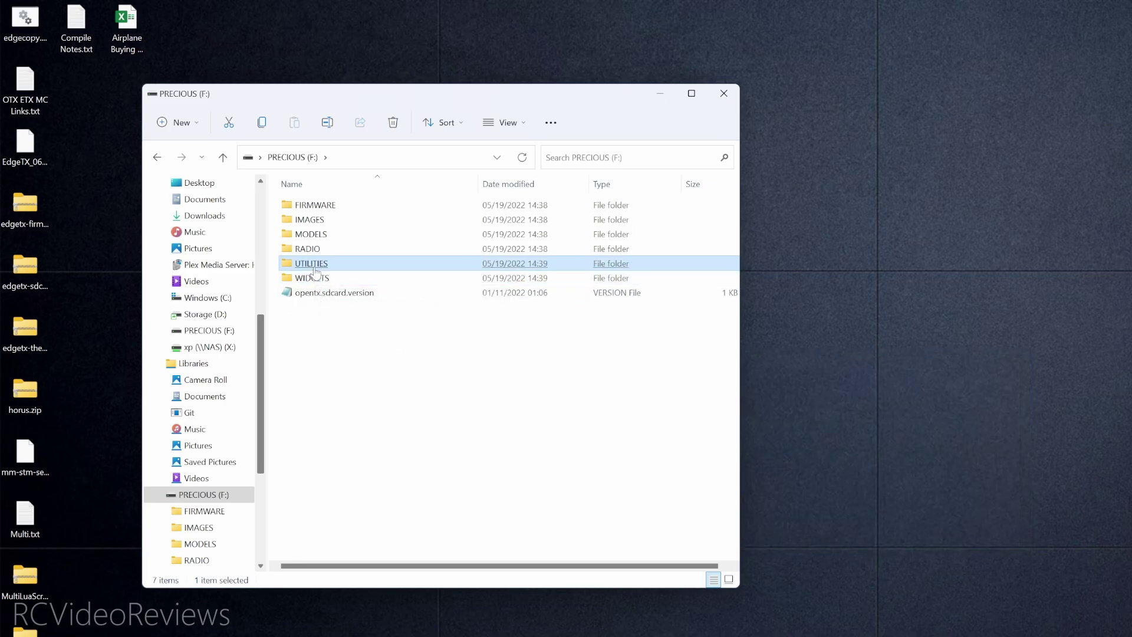
Permanently delete the UTILITIES and WIDGETS folders and the opentx.sdcard.version file.
right_click(317, 269)
left_click(416, 538)
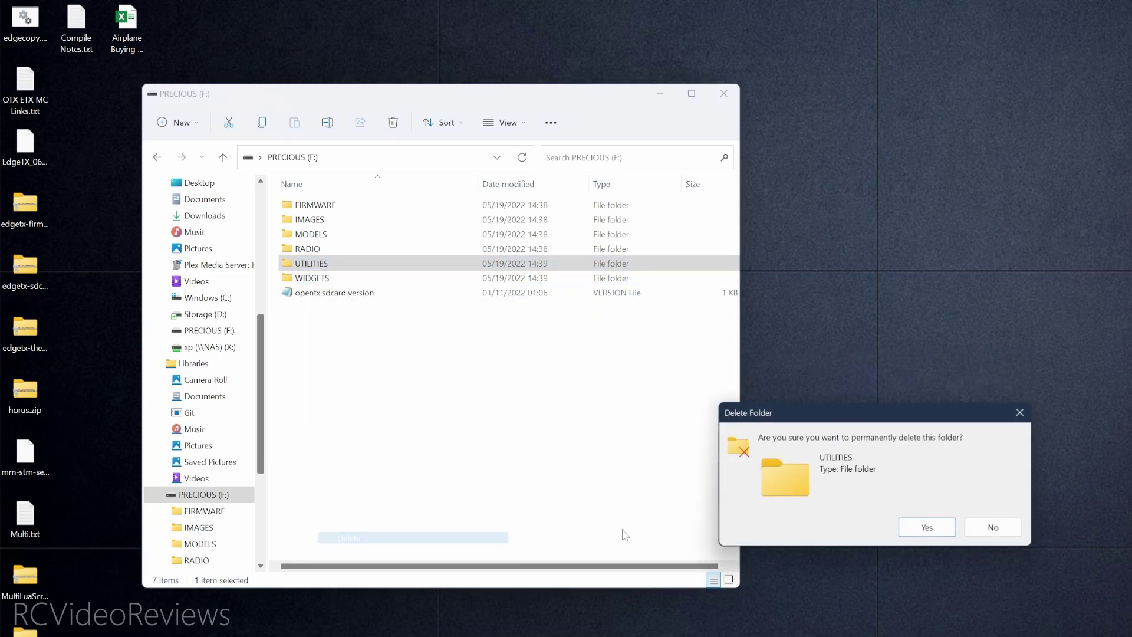
left_click(915, 529)
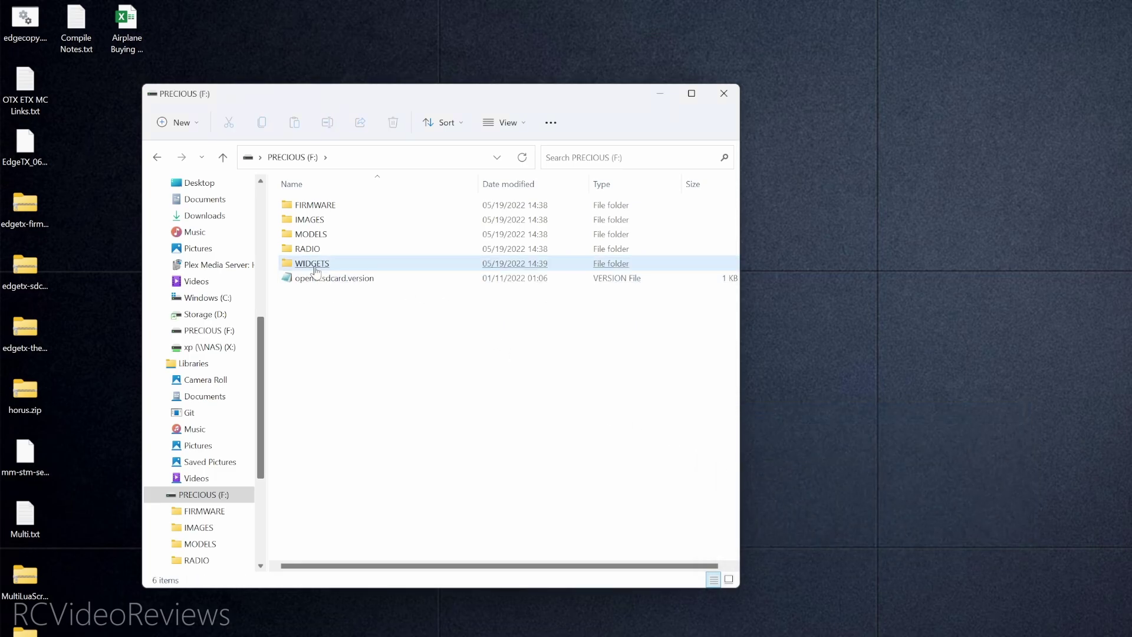
right_click(316, 271)
left_click(422, 537)
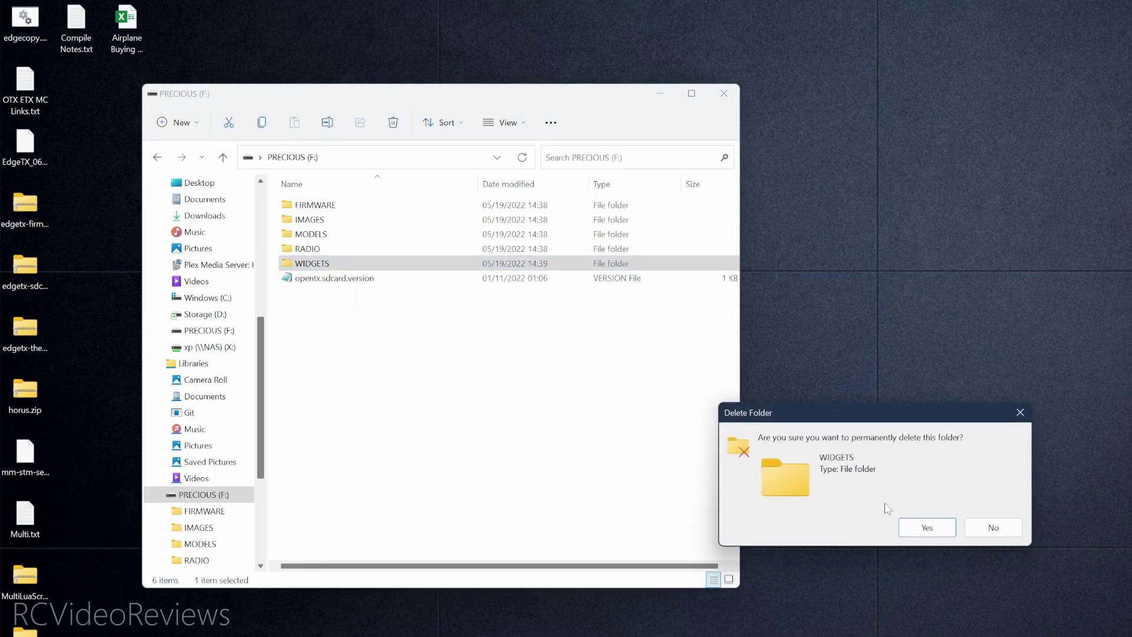
left_click(926, 530)
right_click(323, 269)
left_click(377, 444)
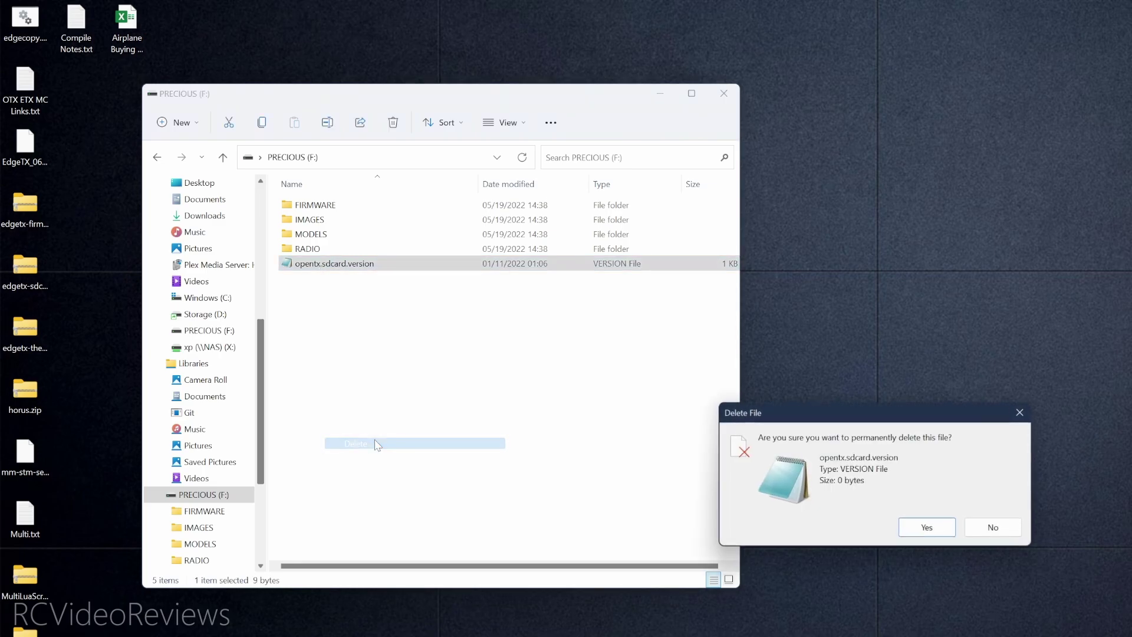
left_click(926, 526)
Check the remaining FIRMWARE, IMAGES and RADIO folders, then return to the drive root.
left_click(316, 205)
left_click(312, 221)
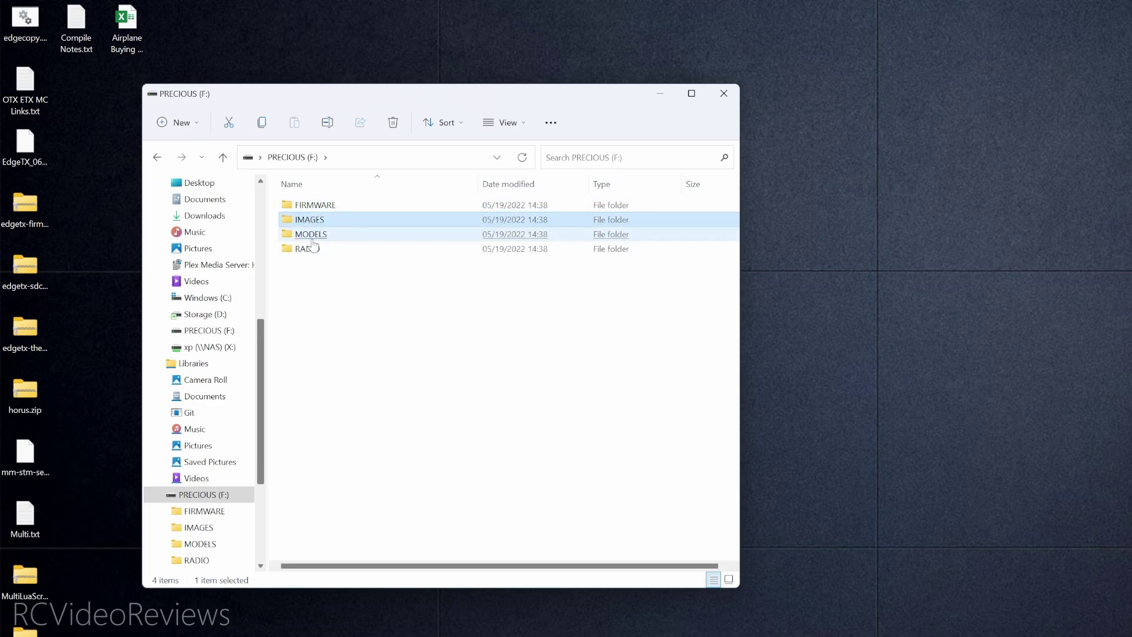
double_click(311, 249)
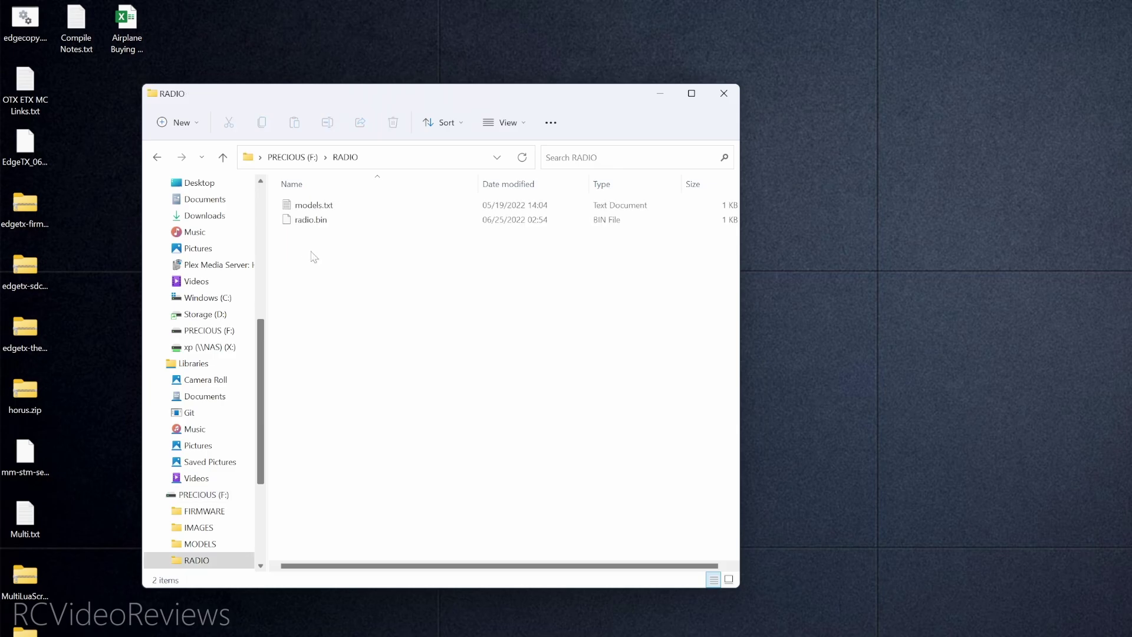
key("alt+Left")
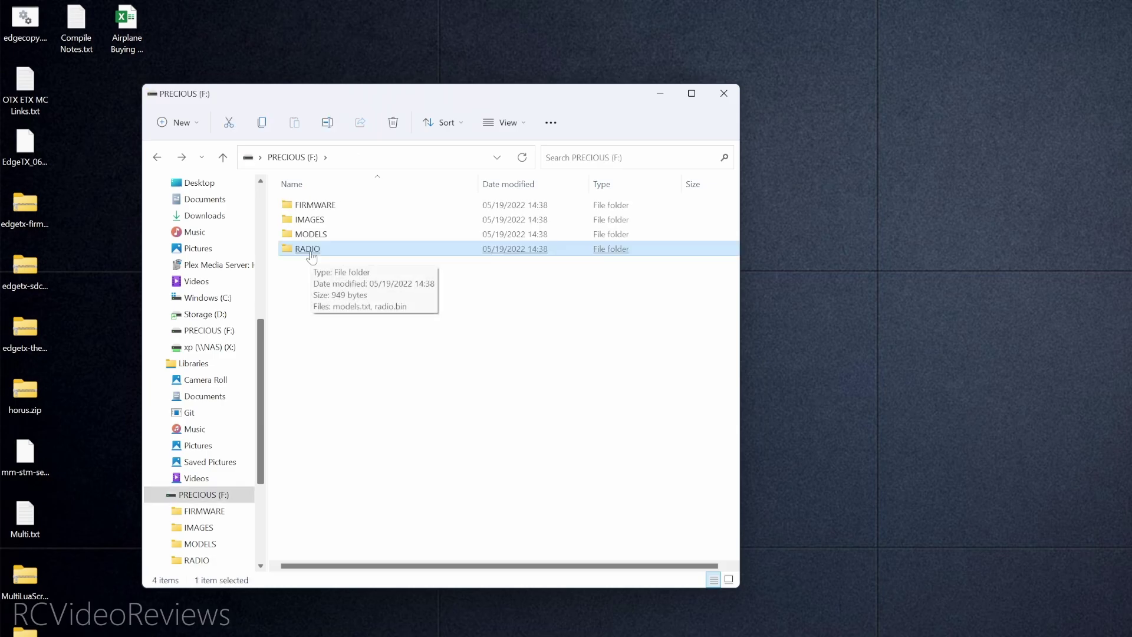
Delete the EdgeTX firmware zip from the desktop.
left_click_drag(25, 207, 843, 214)
right_click(837, 224)
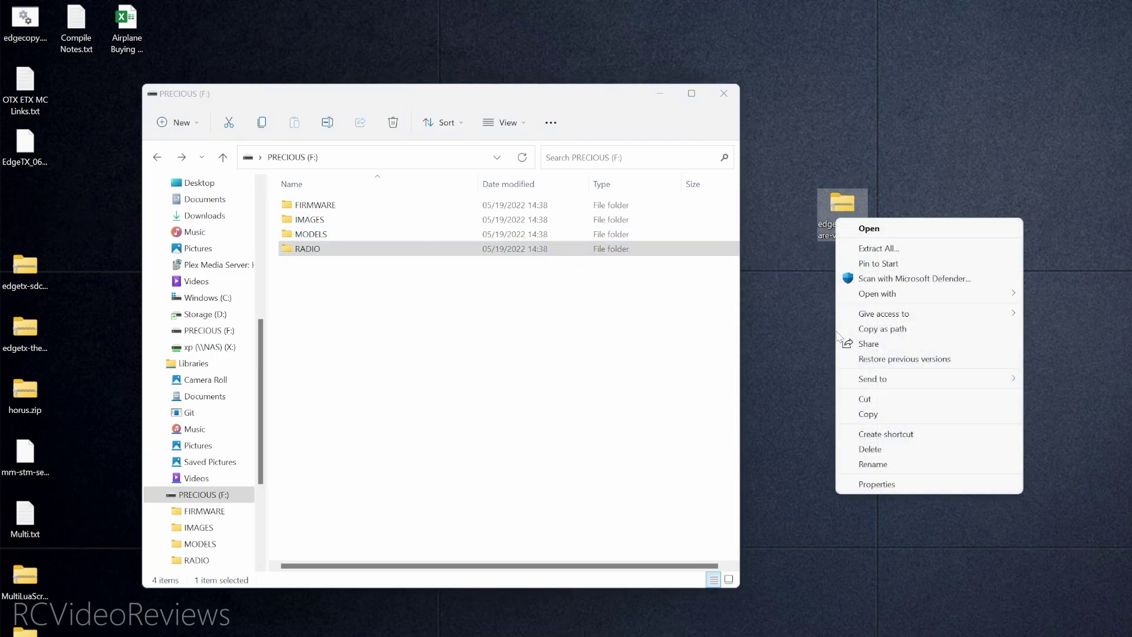
left_click(886, 447)
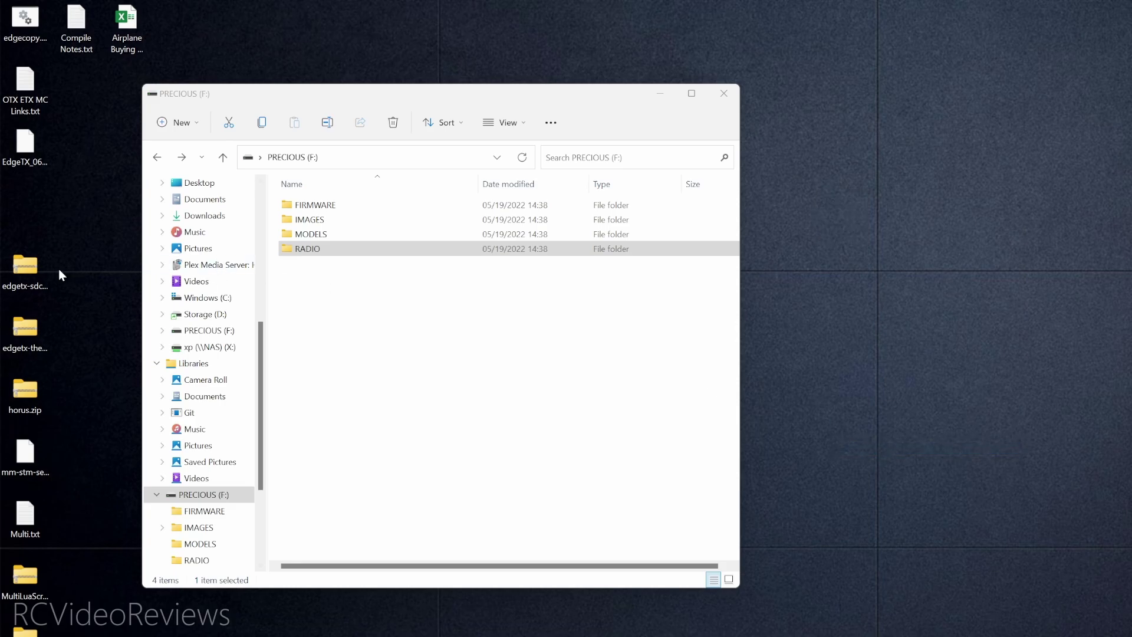
Copy all ten horus.zip items onto PRECIOUS (F:), replacing existing files, then close the archive.
double_click(33, 394)
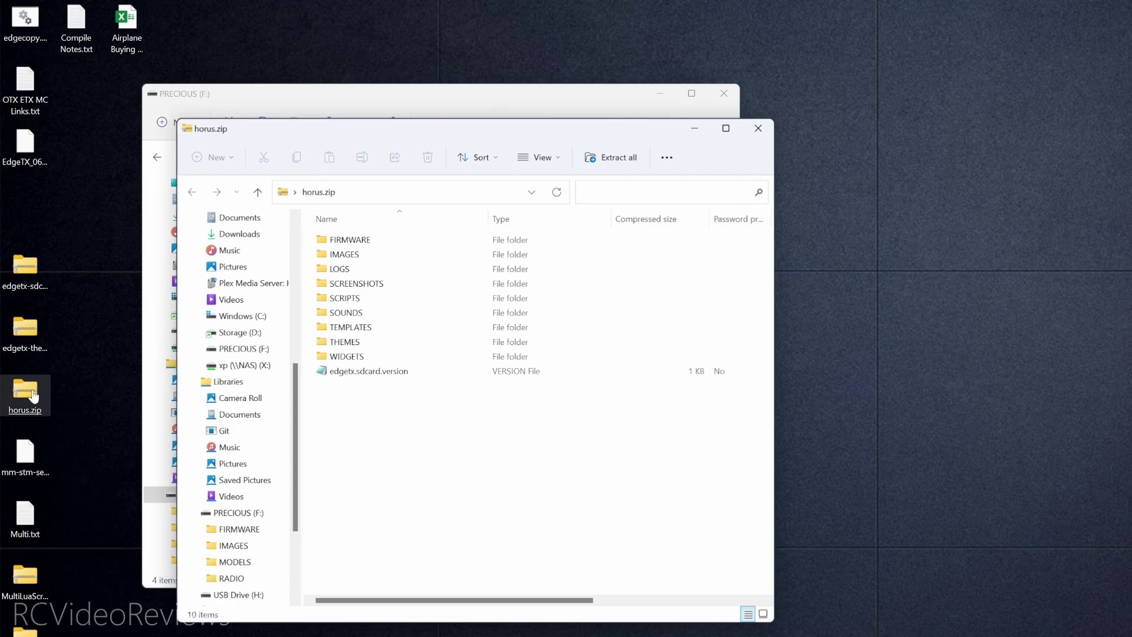
left_click_drag(354, 136, 857, 104)
left_click_drag(893, 400, 361, 352)
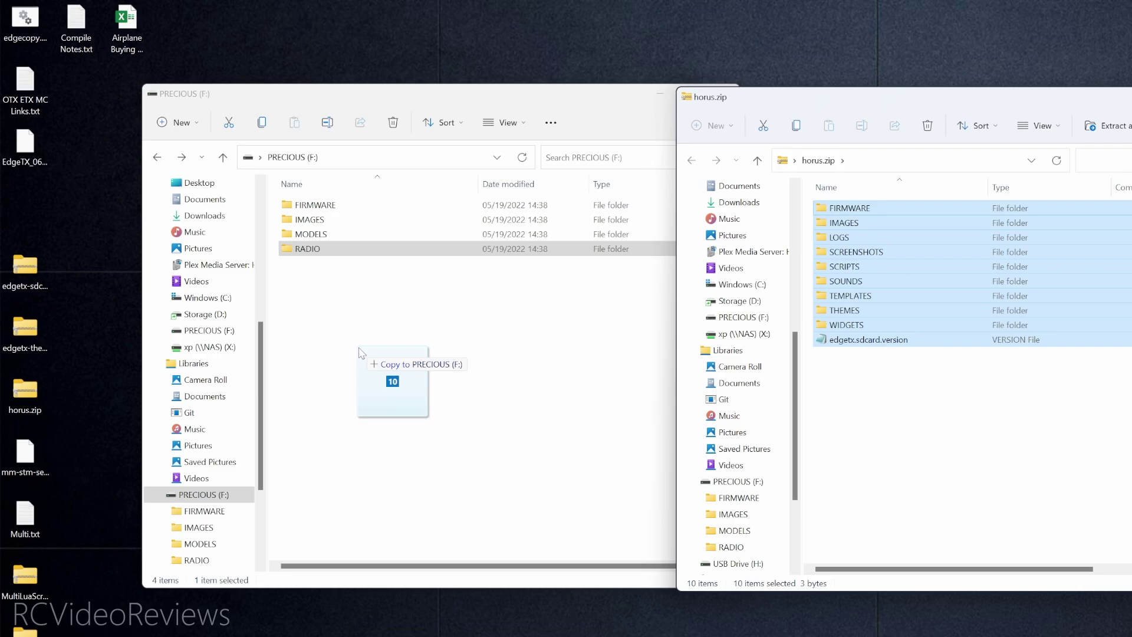
left_click_drag(361, 353, 359, 351)
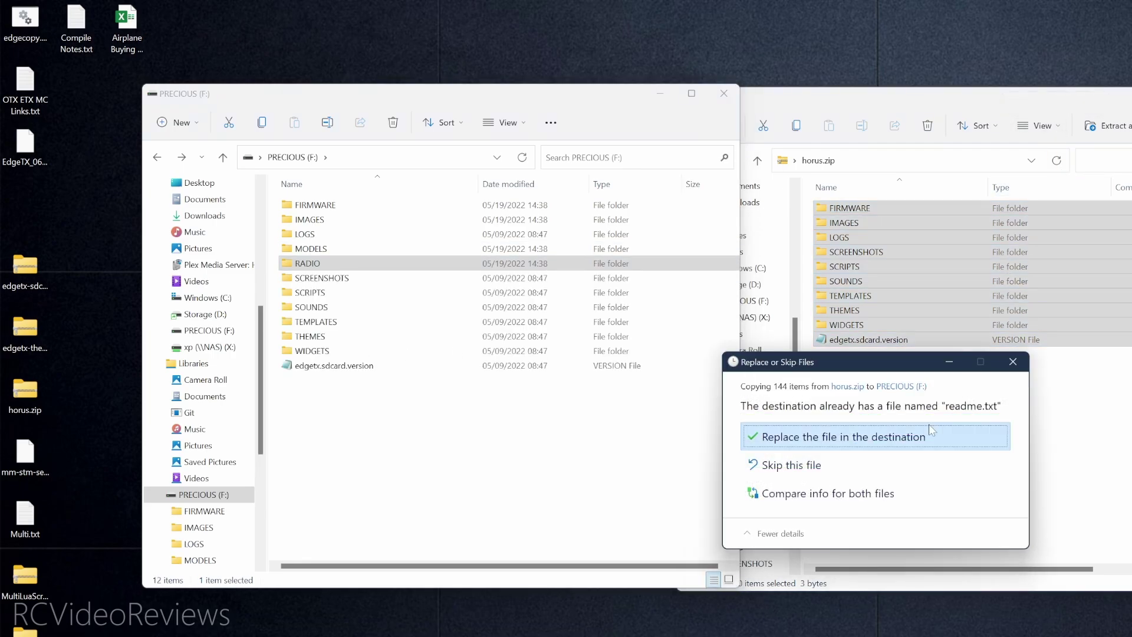
left_click(824, 449)
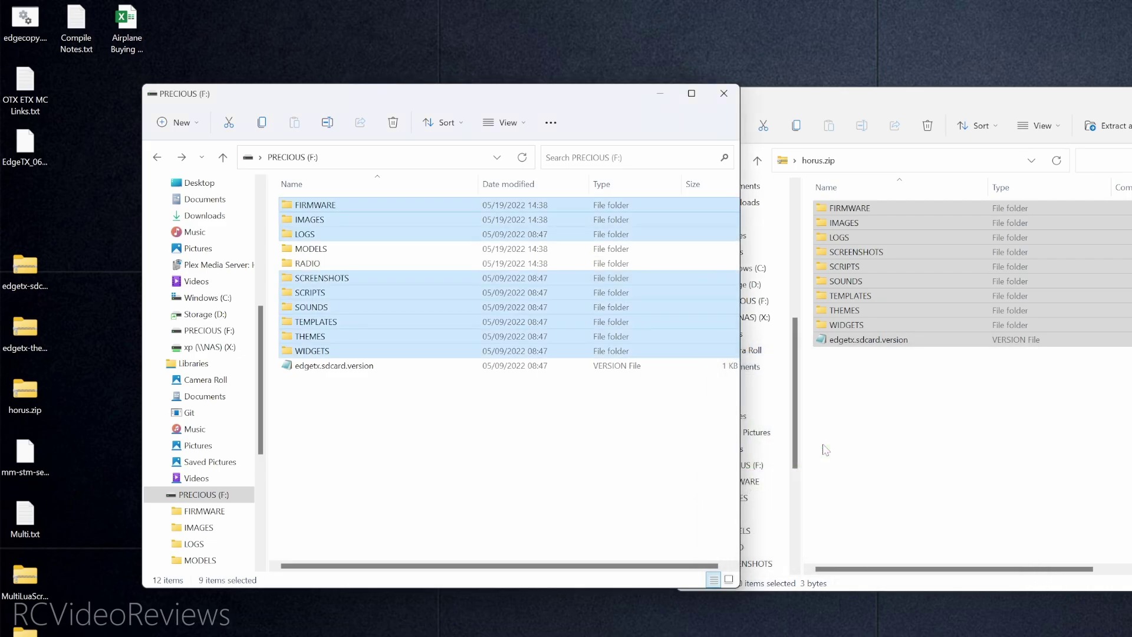
left_click_drag(1101, 100, 936, 93)
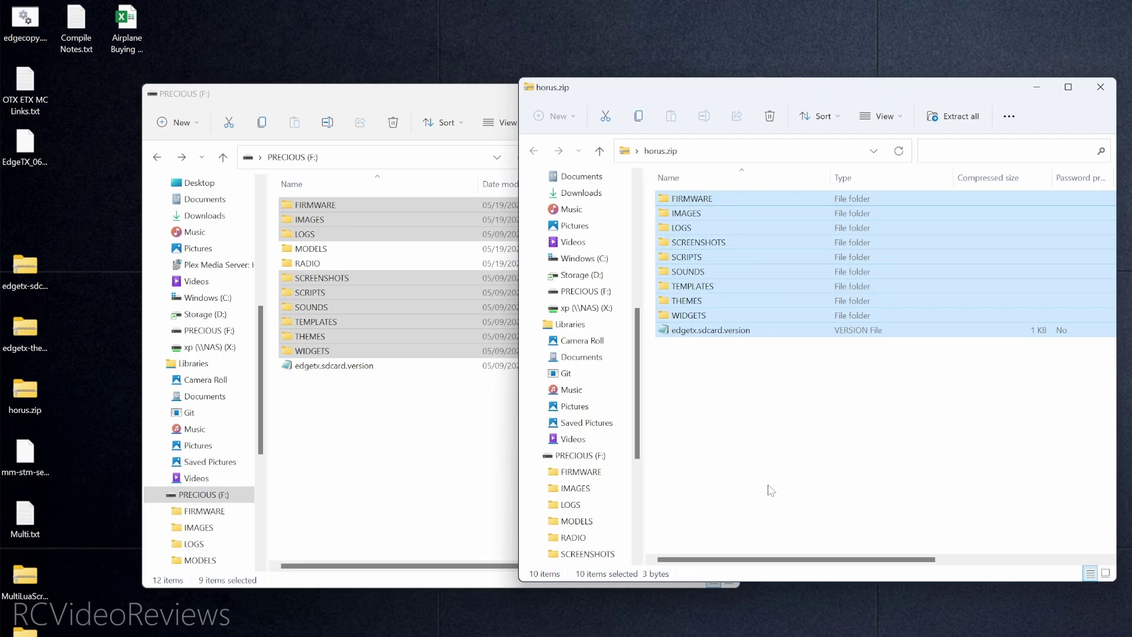
left_click(1100, 88)
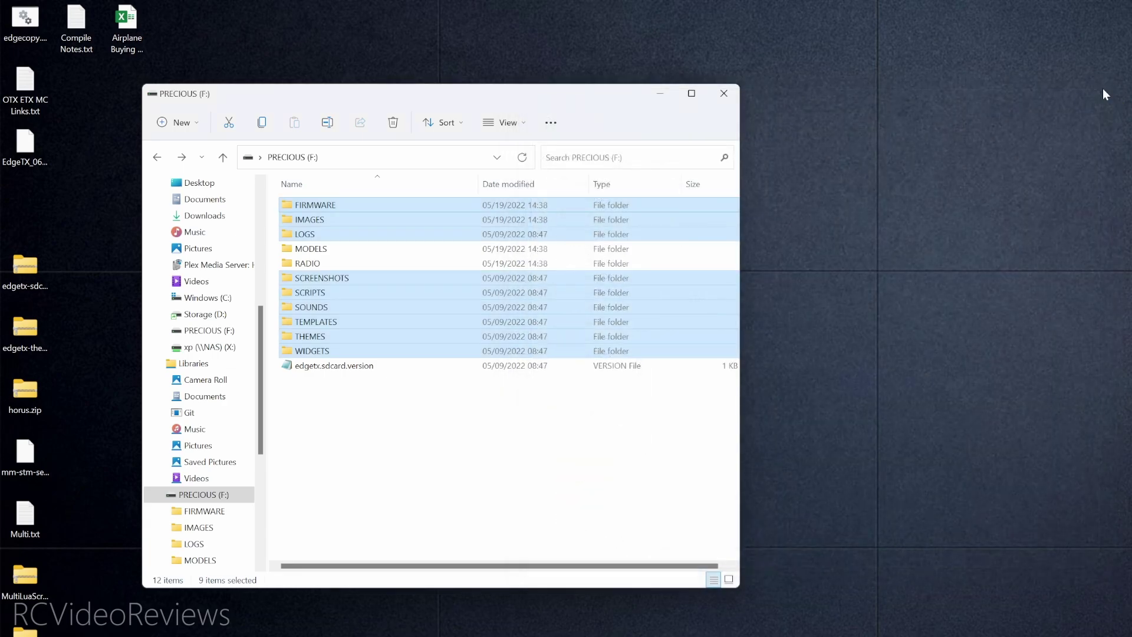
Delete horus.zip from the desktop.
left_click(30, 401)
right_click(30, 401)
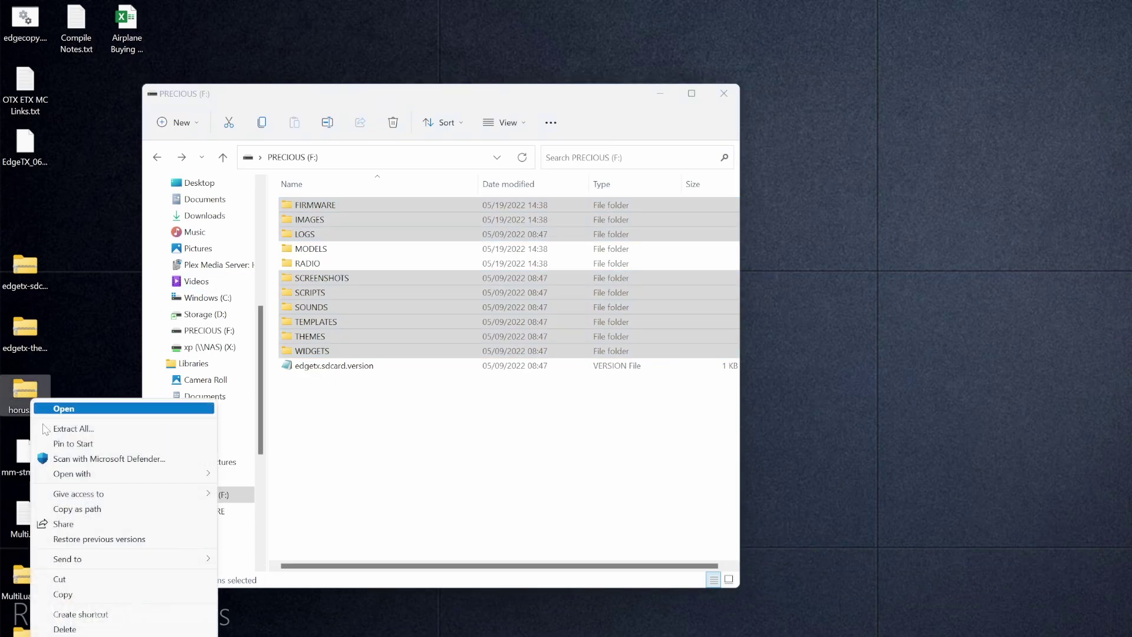
left_click(91, 628)
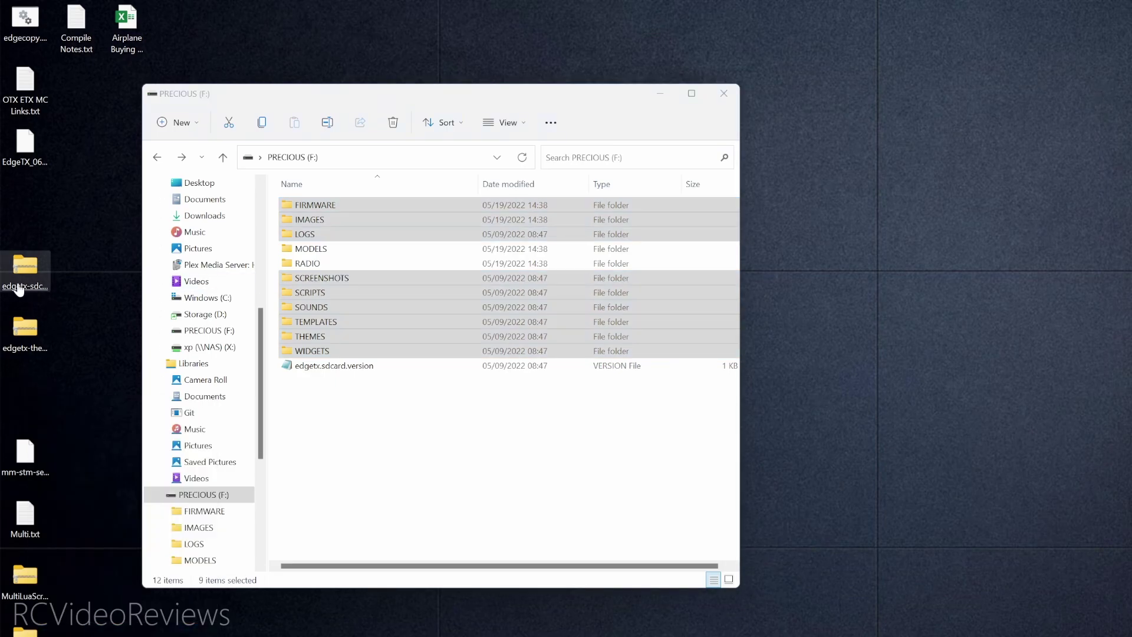
Check the contents of the drive's SOUNDS folder and return to PRECIOUS (F:).
left_click(19, 272)
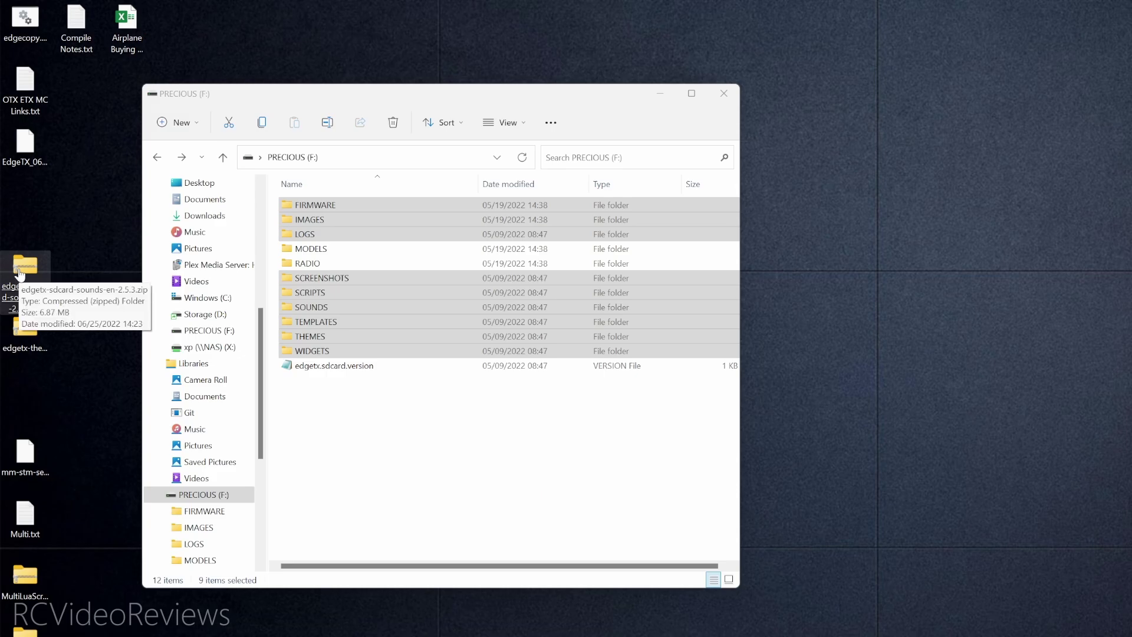
left_click(399, 479)
left_click(311, 307)
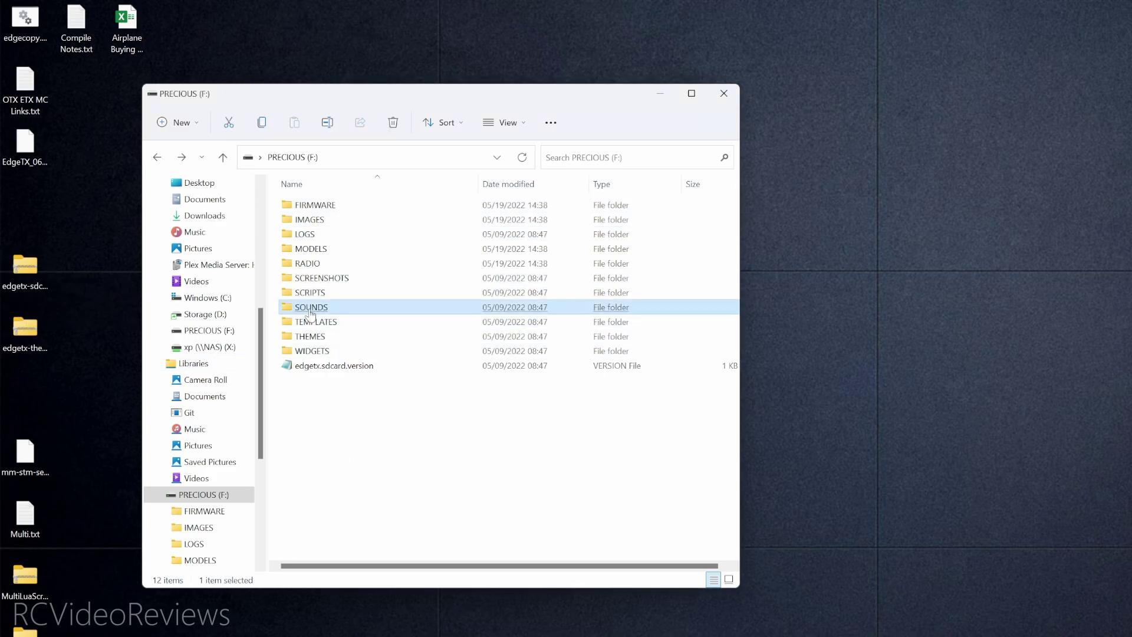
double_click(310, 310)
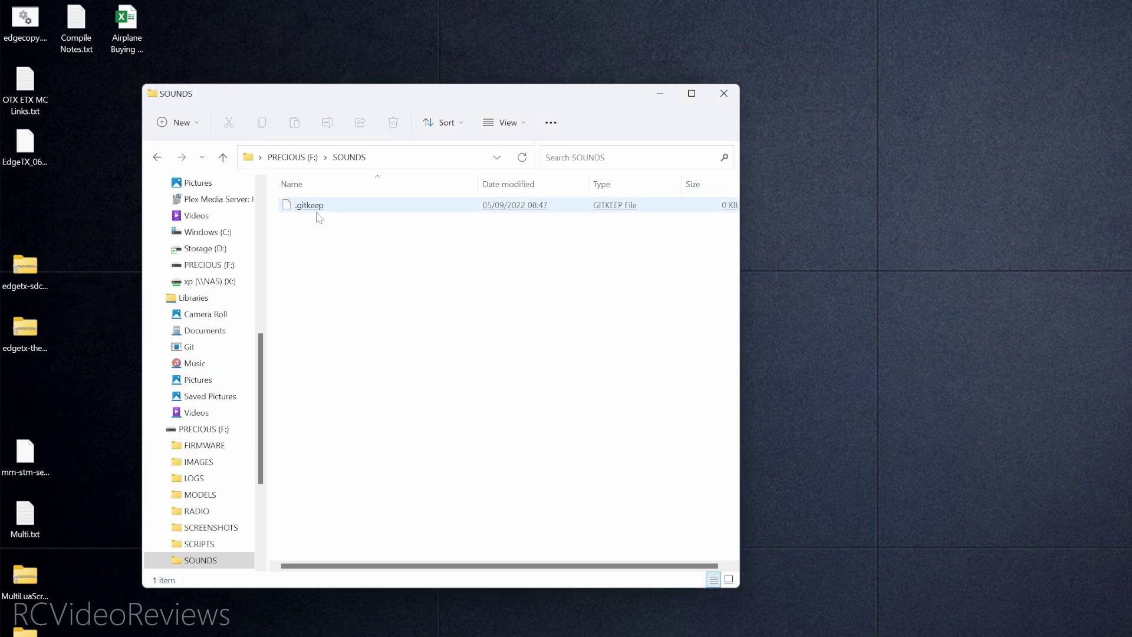
left_click(302, 158)
Open edgetx-sdcard-sounds-en-2.5.3.zip, browse SOUNDS > en, and copy its SOUNDS folder onto PRECIOUS (F:).
left_click(32, 284)
double_click(33, 285)
left_click(701, 201)
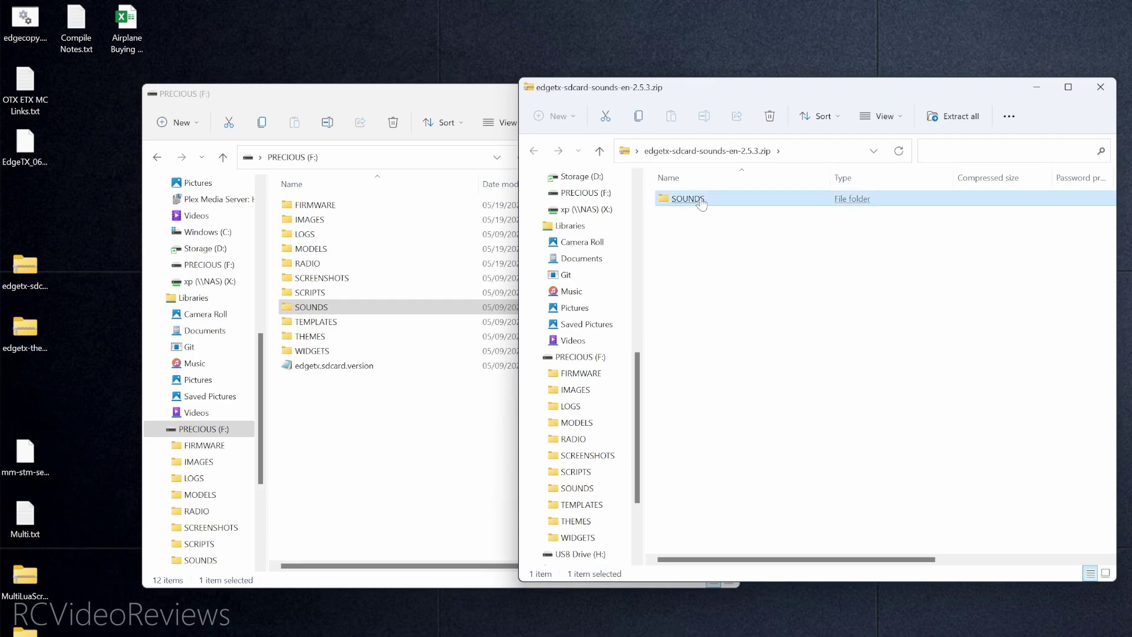
double_click(693, 199)
double_click(678, 199)
scroll(741, 306, "down", 1)
scroll(740, 311, "up", 1)
left_click(663, 151)
left_click(671, 155)
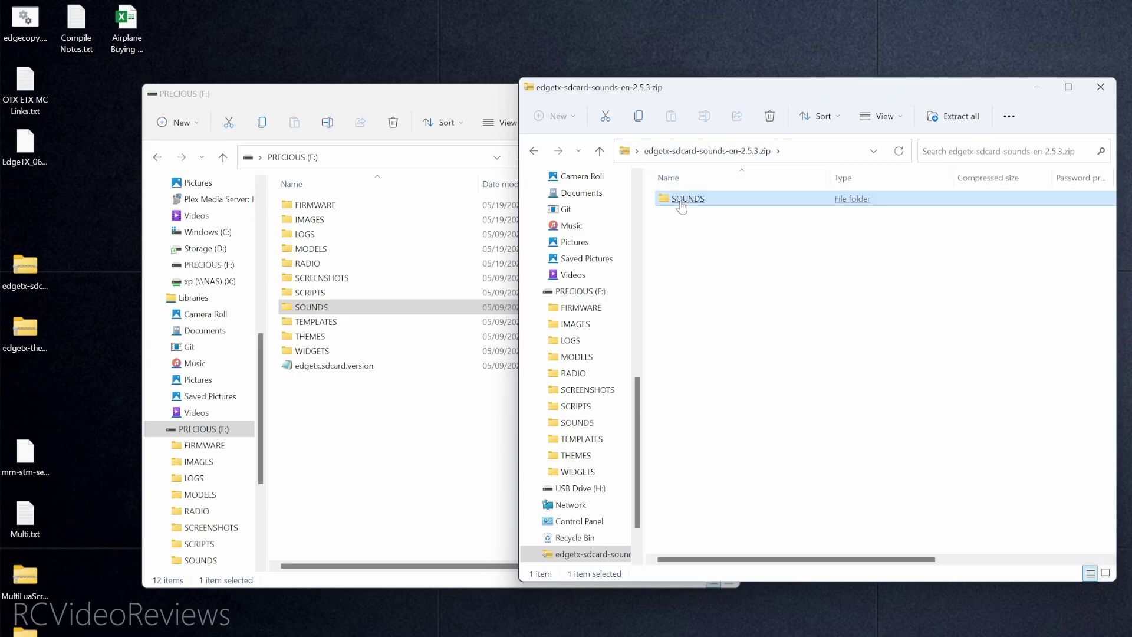
left_click_drag(678, 200, 352, 439)
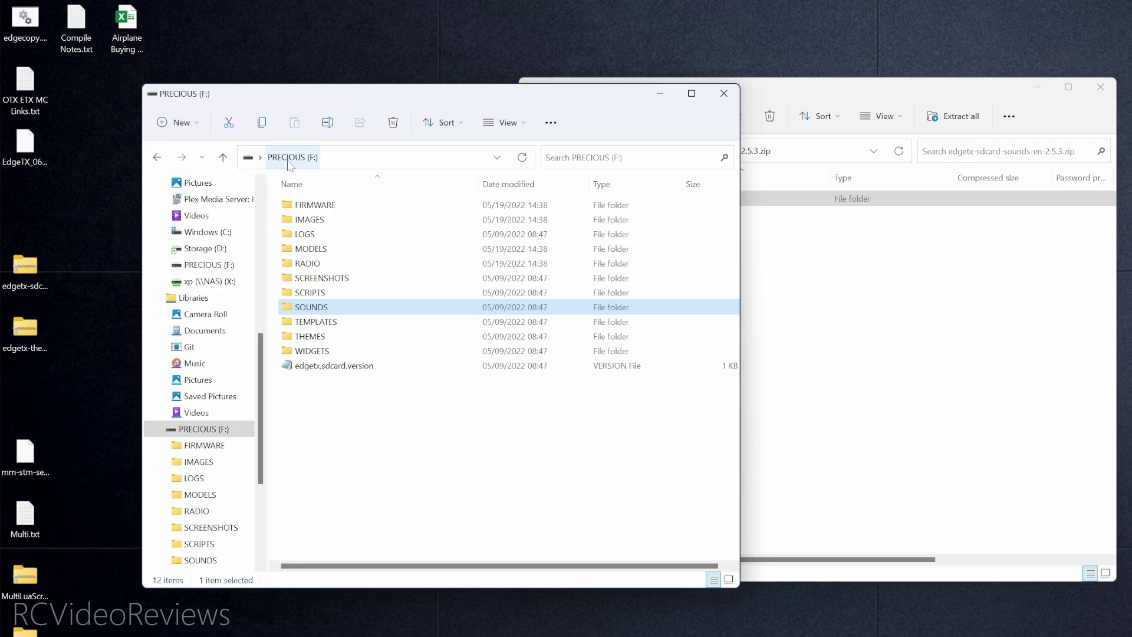
Inspect the drive's LOGS and RADIO folders, returning to PRECIOUS (F:) each time.
double_click(315, 234)
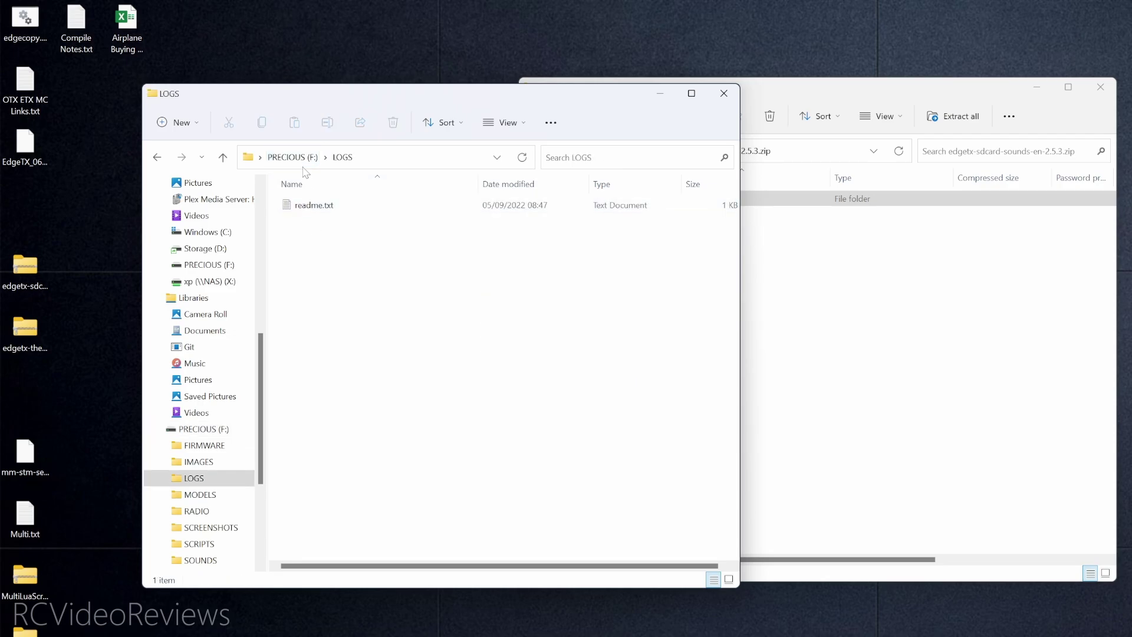
left_click(293, 156)
double_click(310, 264)
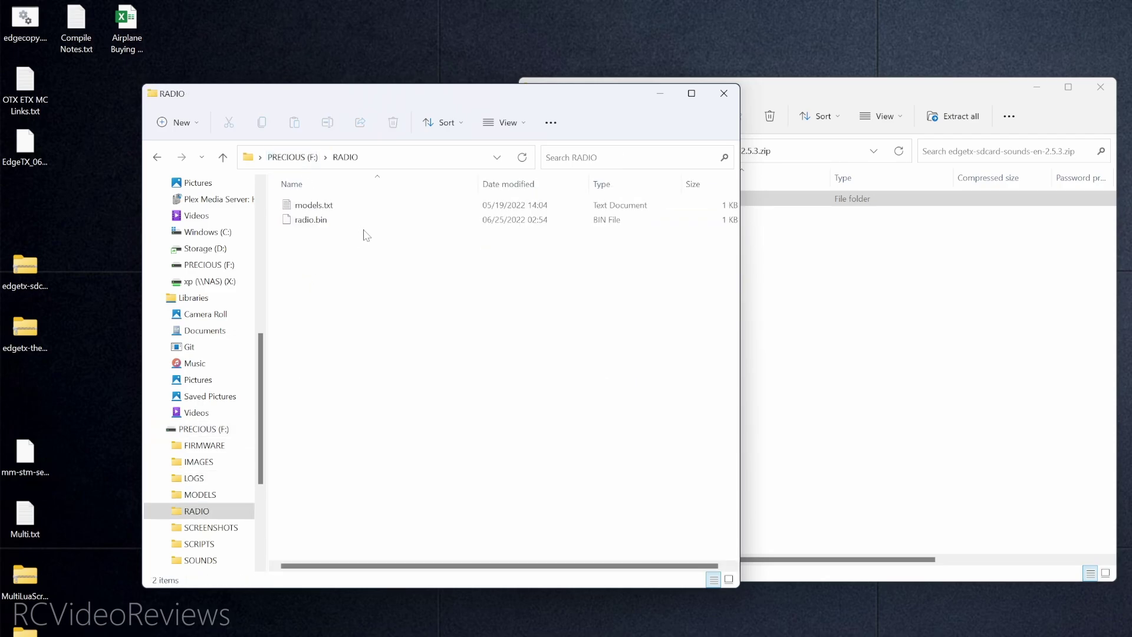
left_click(289, 158)
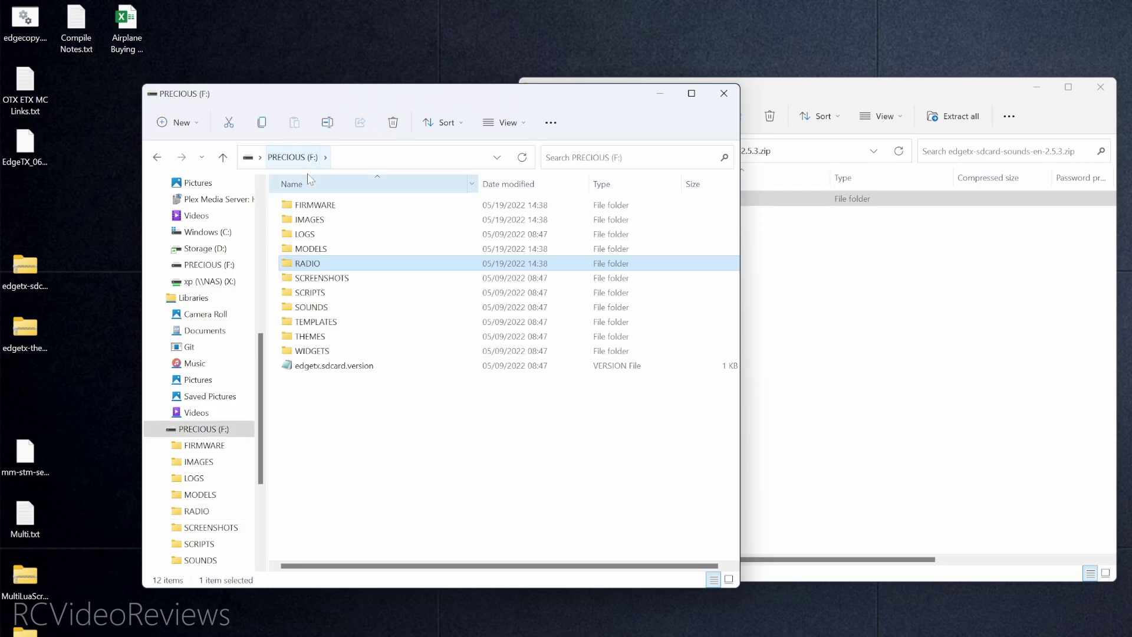
Close the sounds archive and delete edgetx-sdcard-sounds-en-2.5.3.zip from the desktop.
left_click_drag(888, 96, 941, 126)
key("ctrl+w")
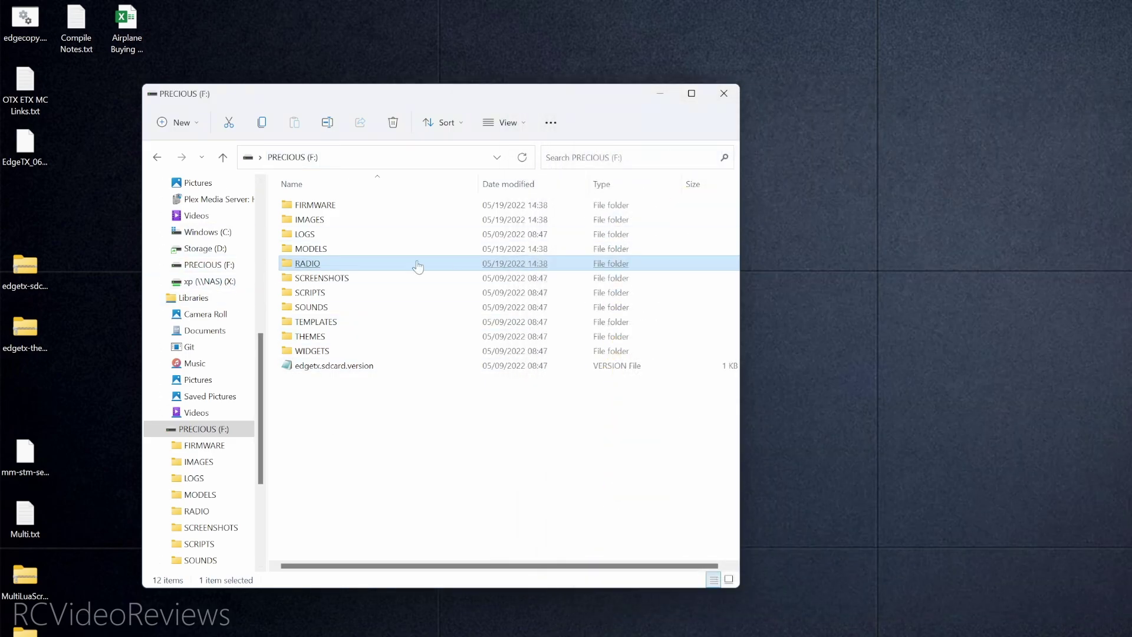
right_click(29, 275)
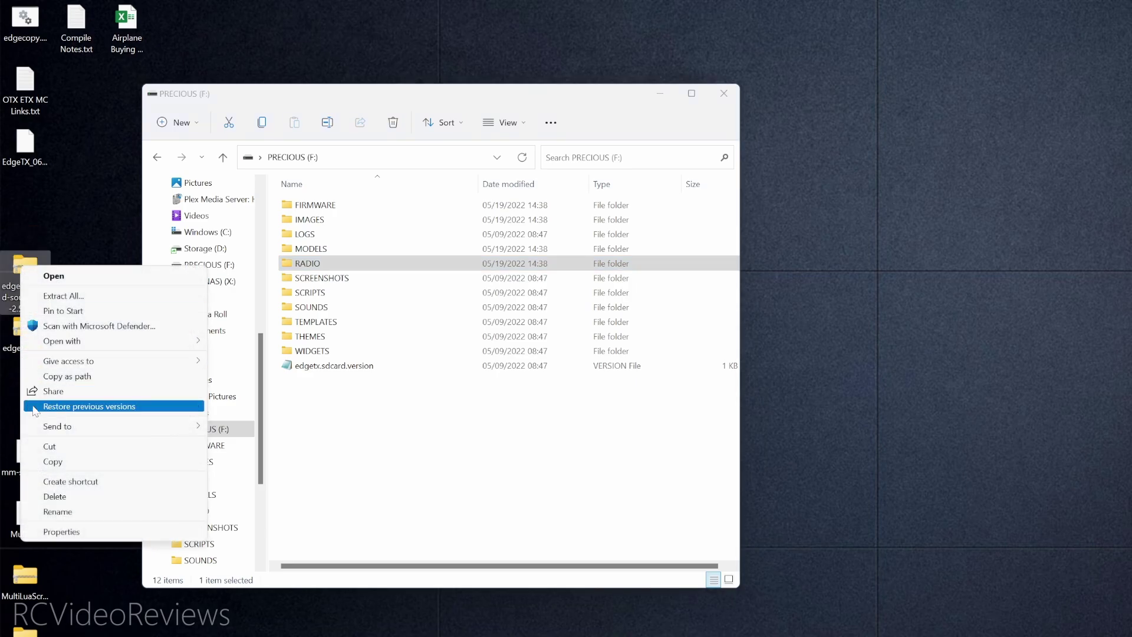
left_click(75, 498)
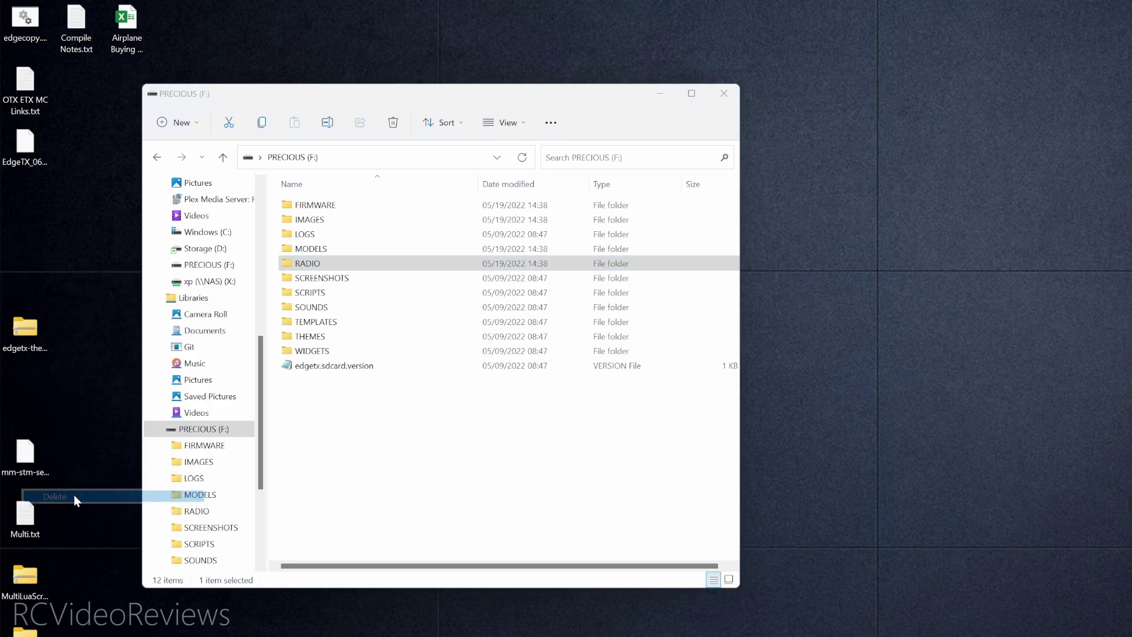
Open edgetx-themes.zip and review the drive's existing EdgeTX and FM2M theme folders.
double_click(24, 330)
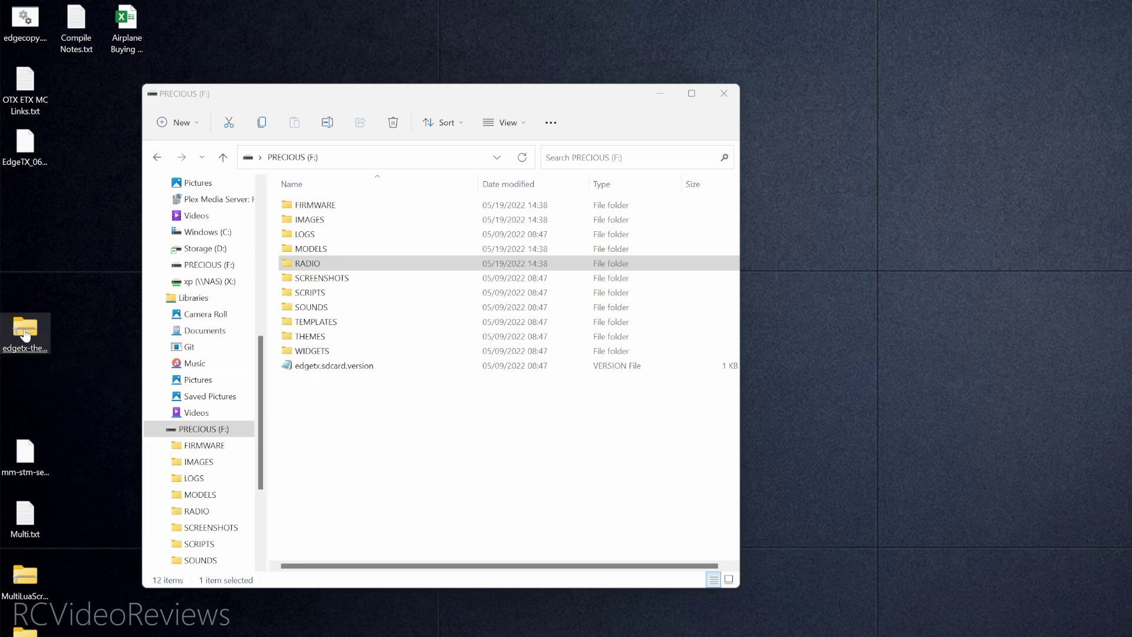
double_click(310, 337)
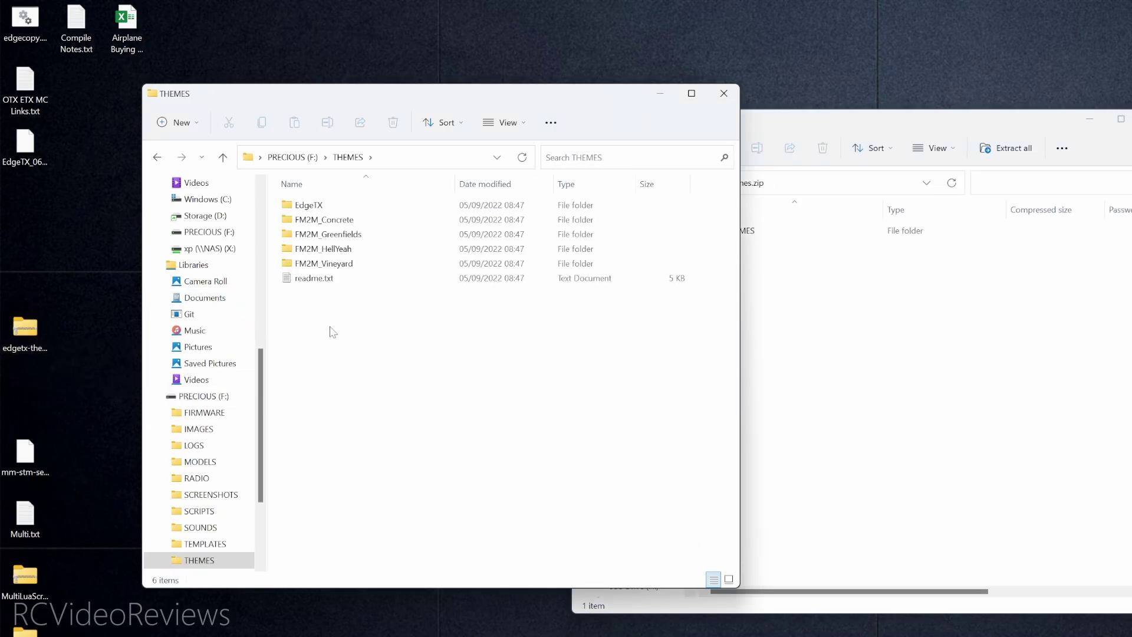
left_click(314, 209)
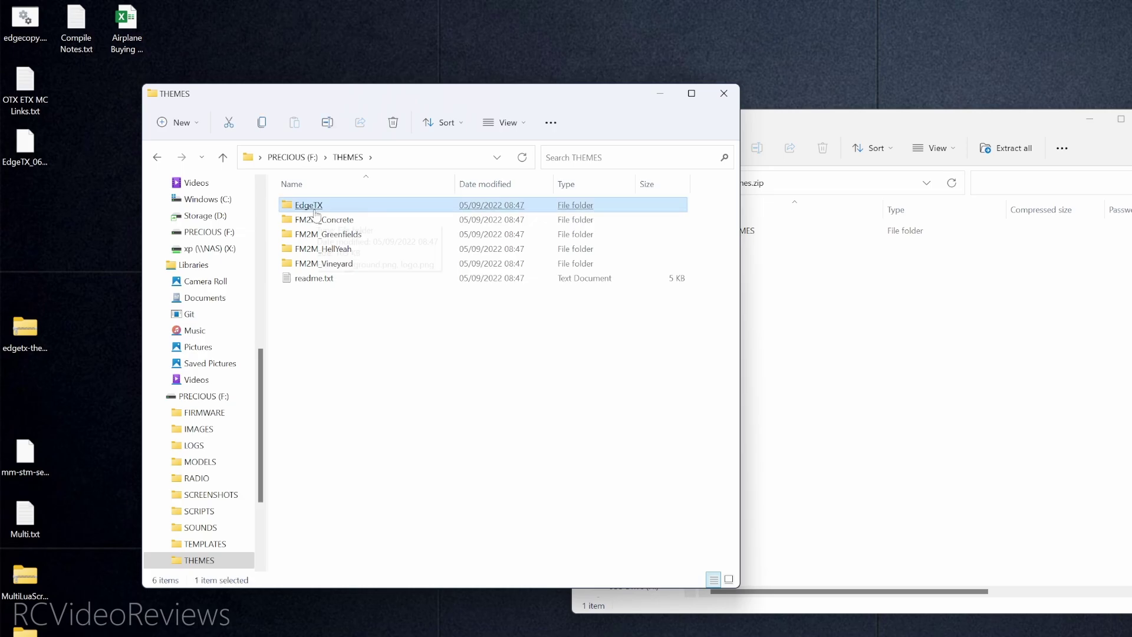
left_click(330, 220)
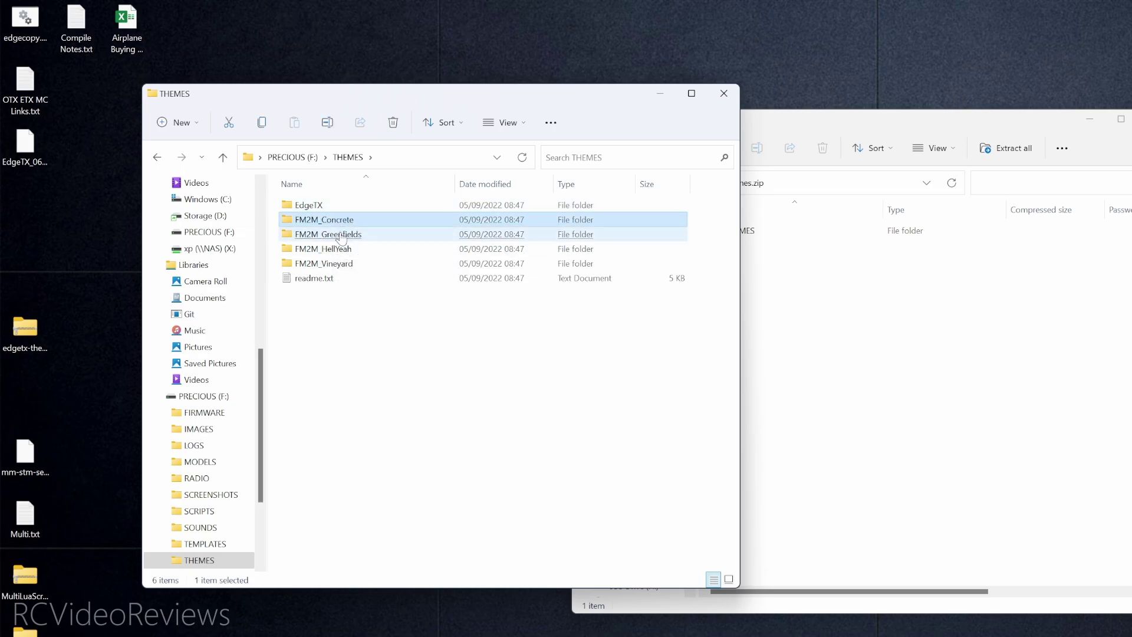
left_click(342, 235)
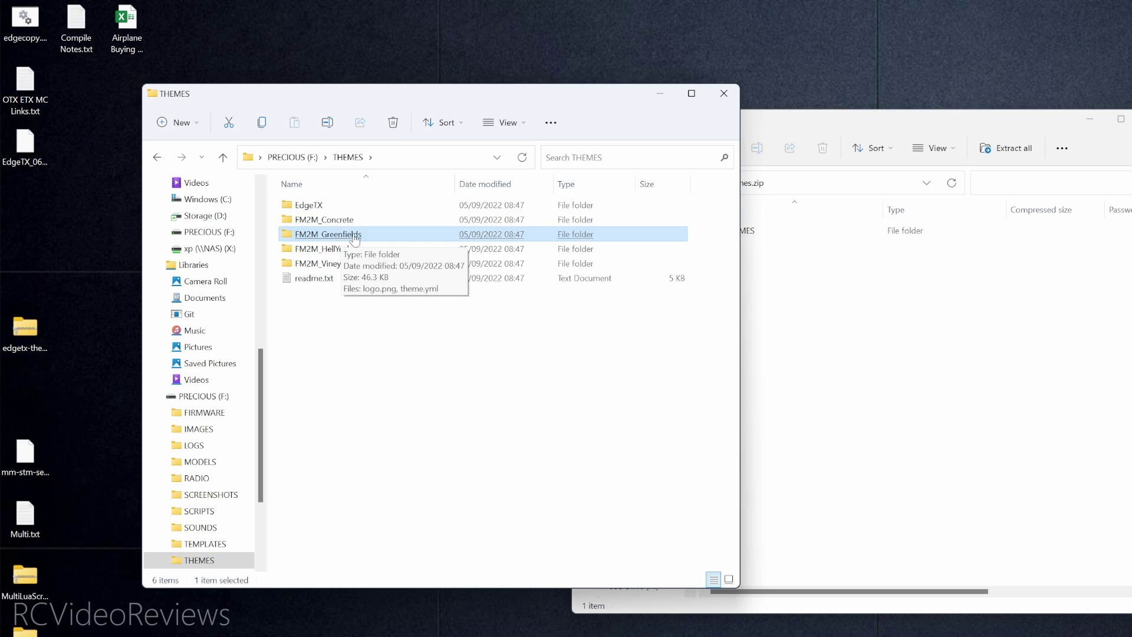
Copy the zip's THEMES folder onto the PRECIOUS (F:) root, replacing the 8 duplicate files.
left_click(963, 148)
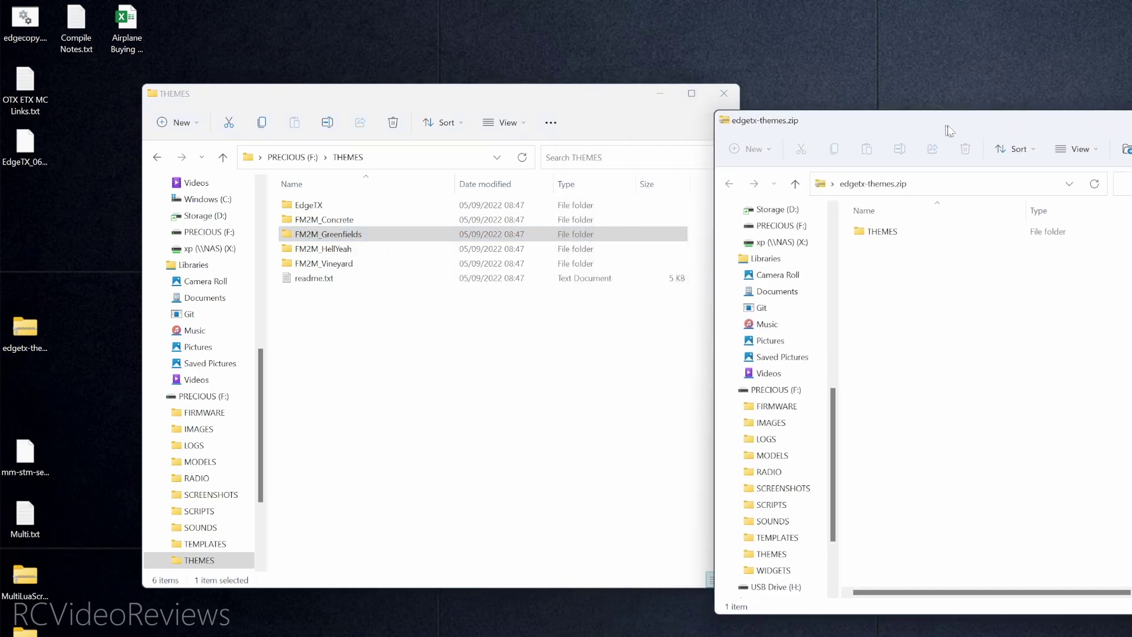
left_click(902, 234)
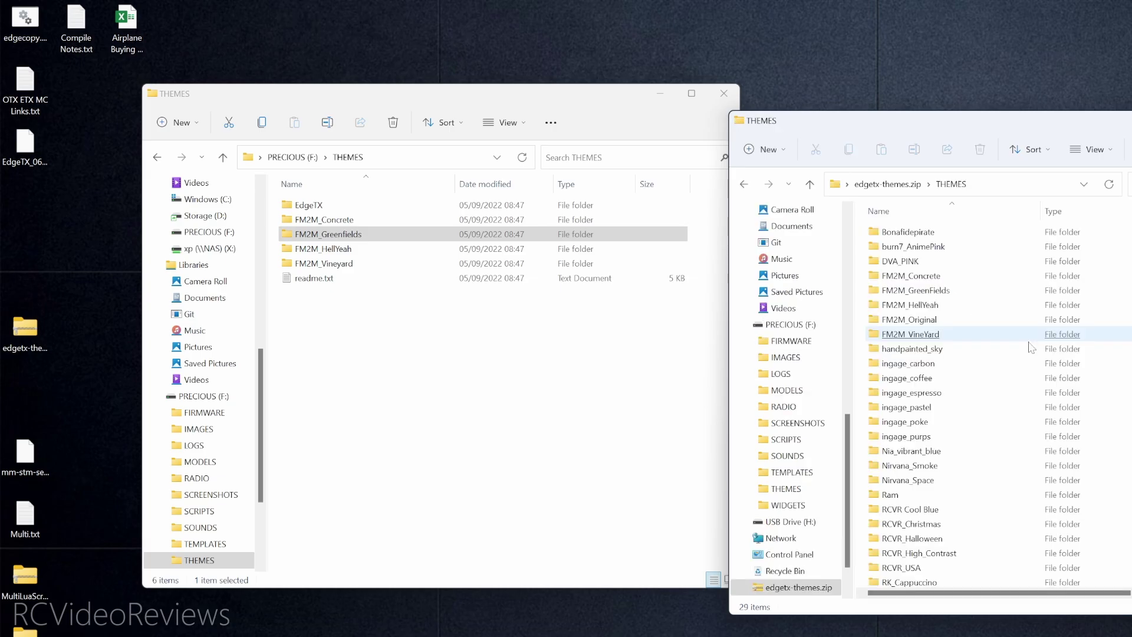
scroll(949, 352, "down", 2)
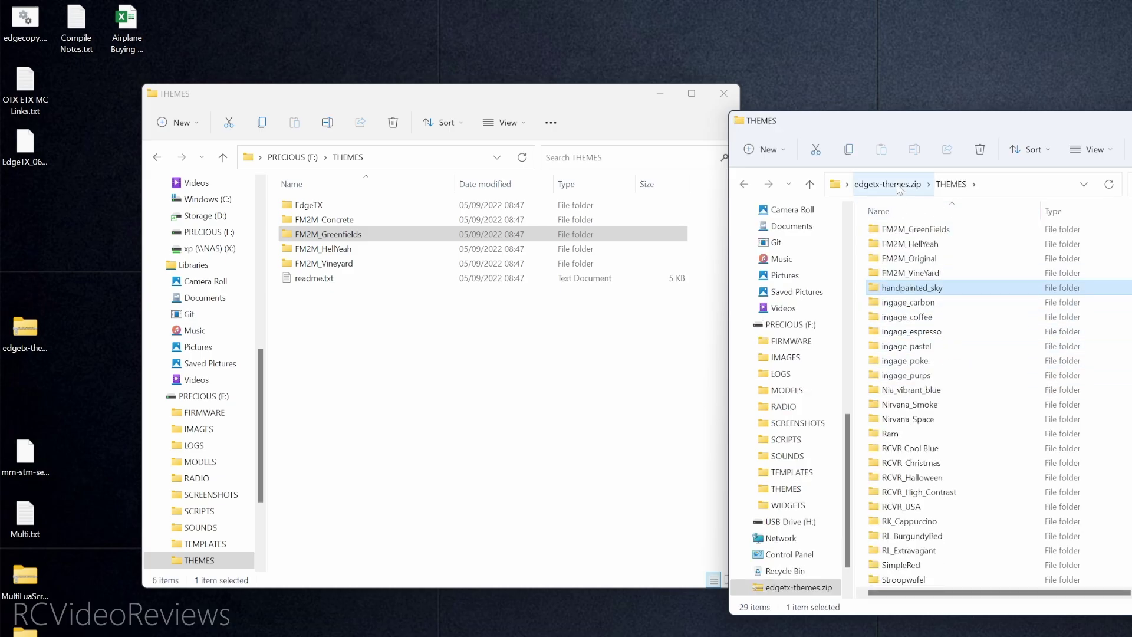
left_click(929, 451)
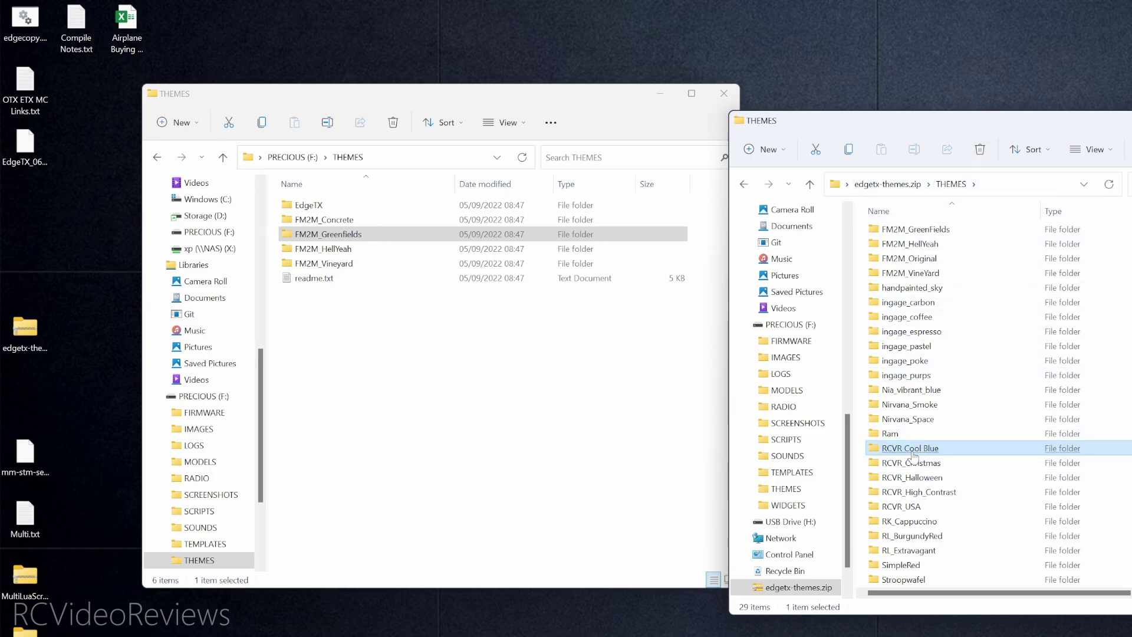
left_click(887, 184)
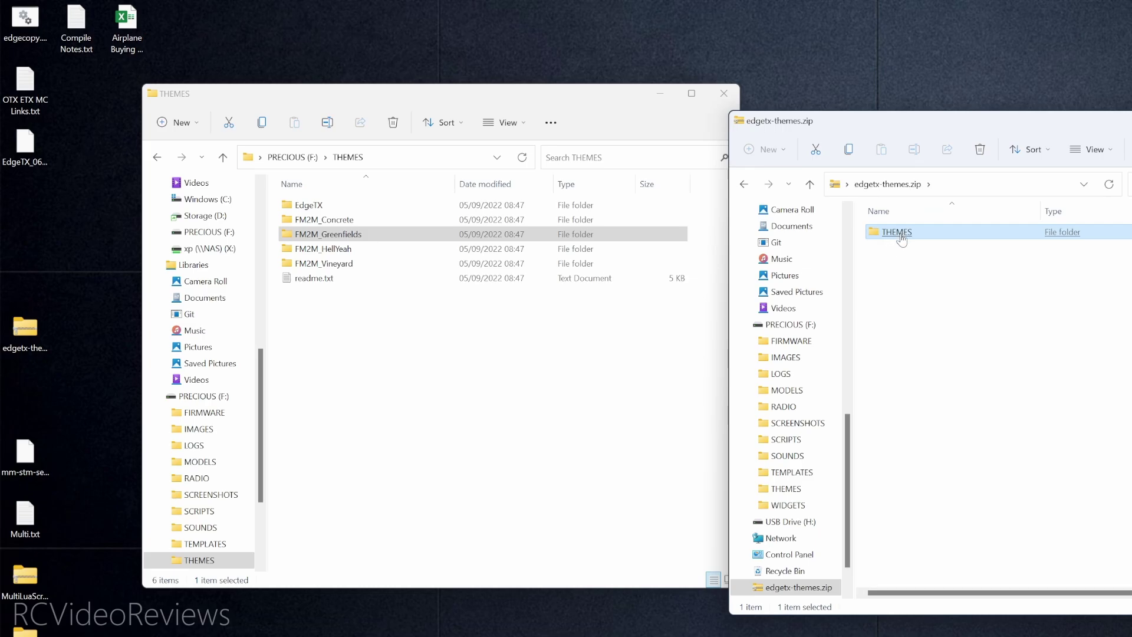
left_click_drag(900, 238, 845, 298)
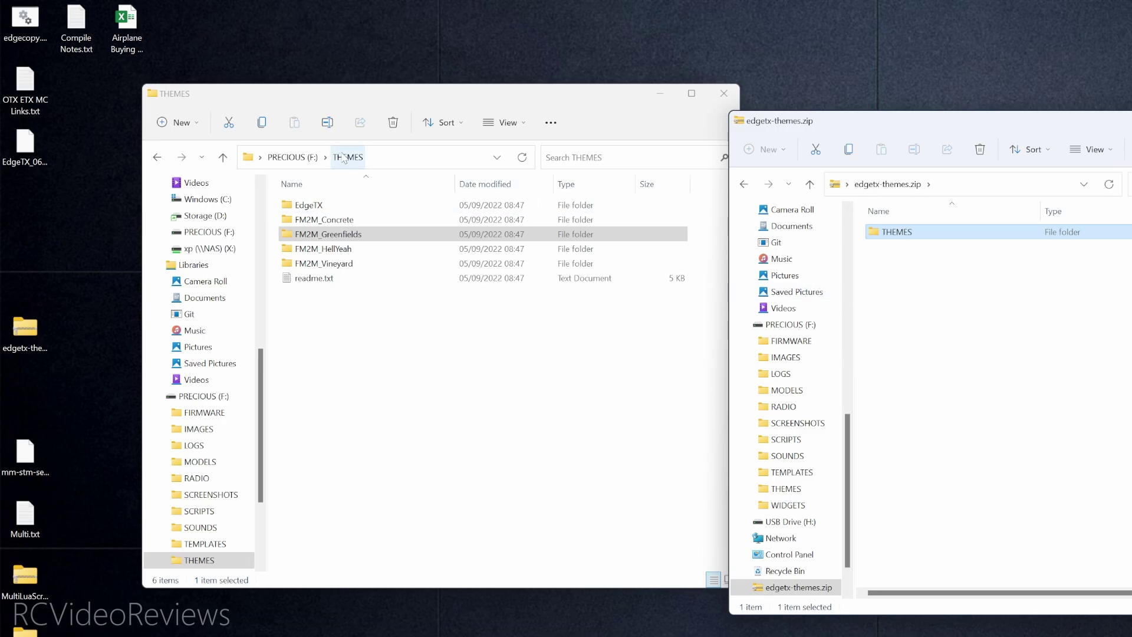
left_click(289, 157)
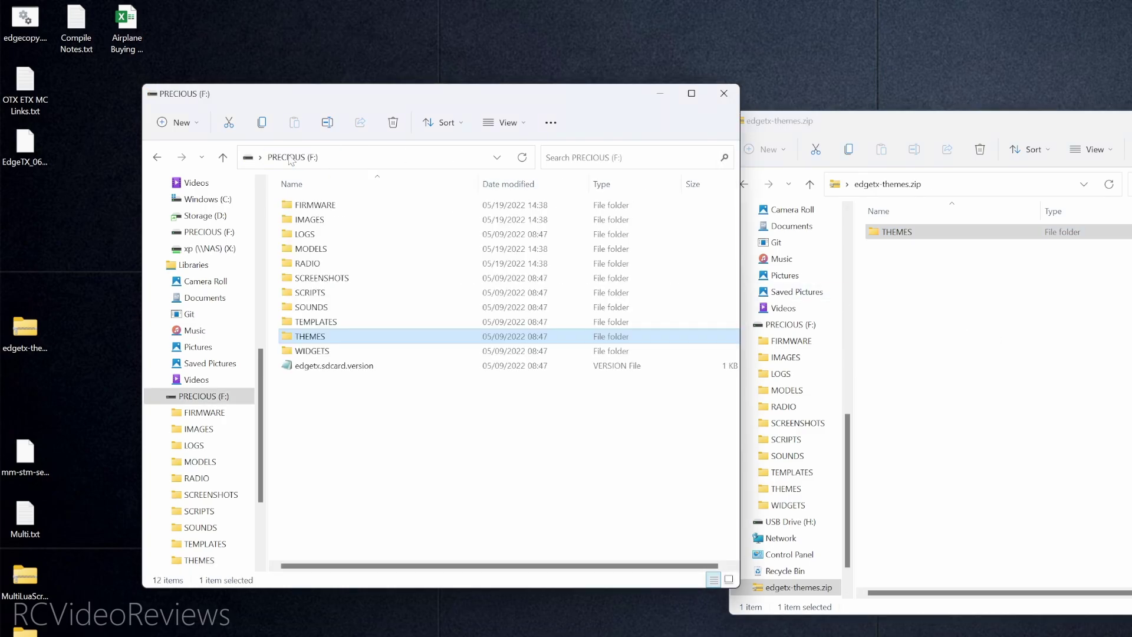
left_click_drag(896, 232, 392, 507)
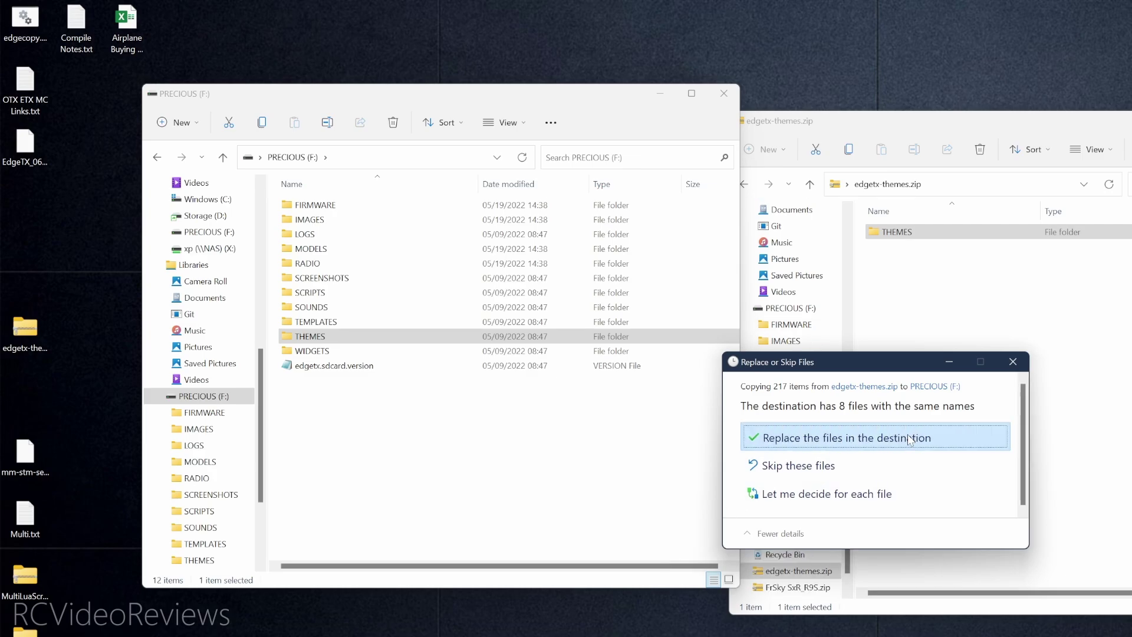
left_click(909, 439)
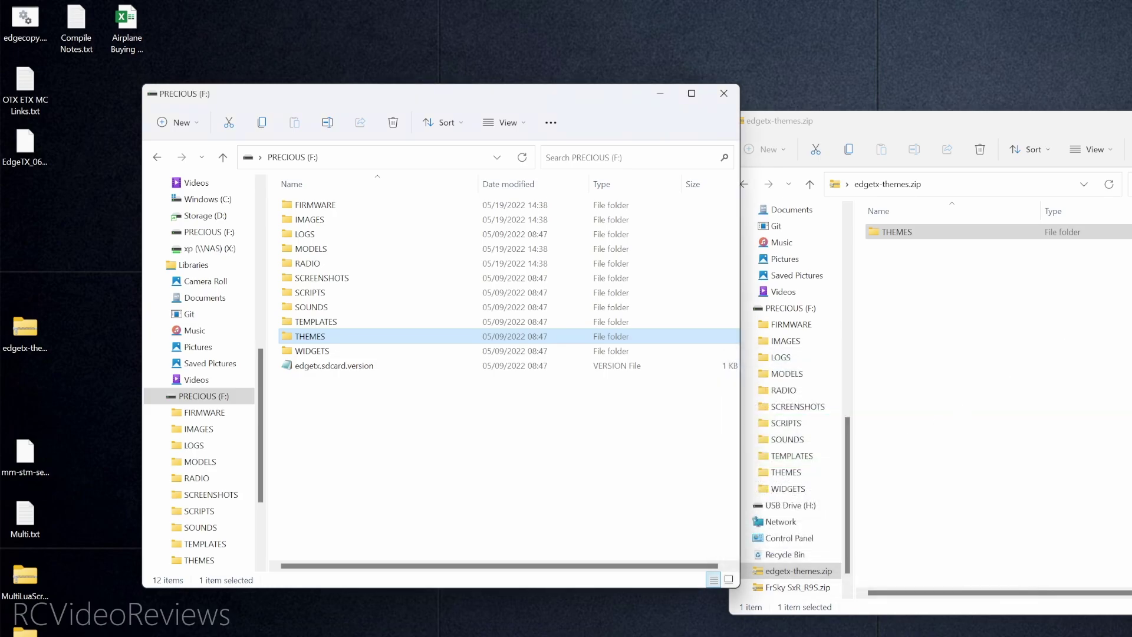
Close the themes archive and delete edgetx-themes.zip from the desktop.
key("alt+F4")
right_click(39, 335)
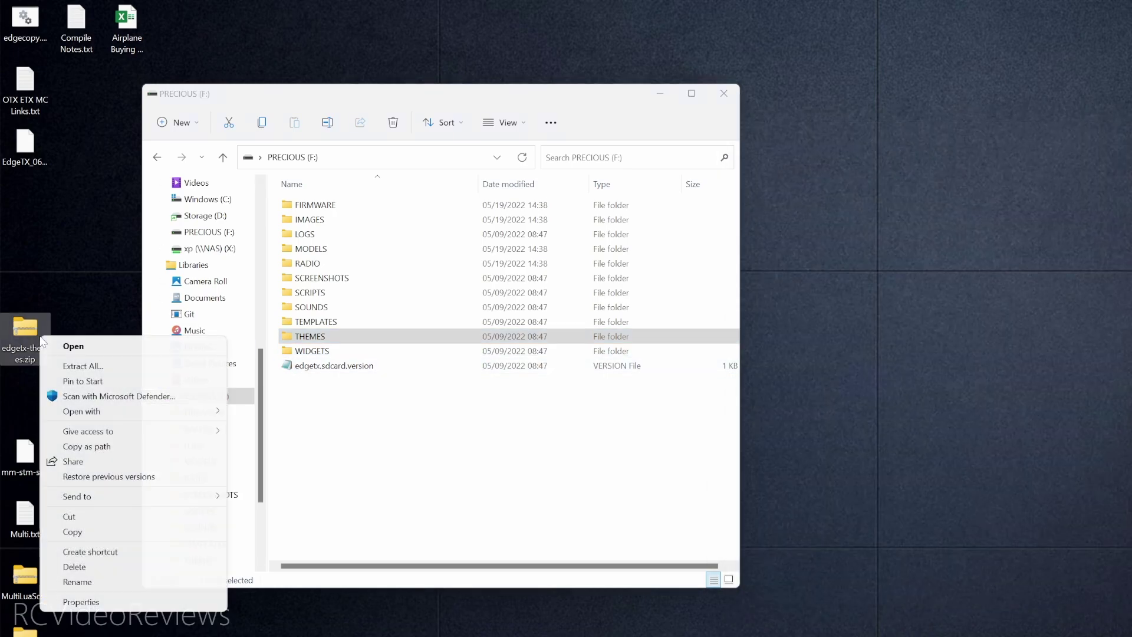
left_click(118, 567)
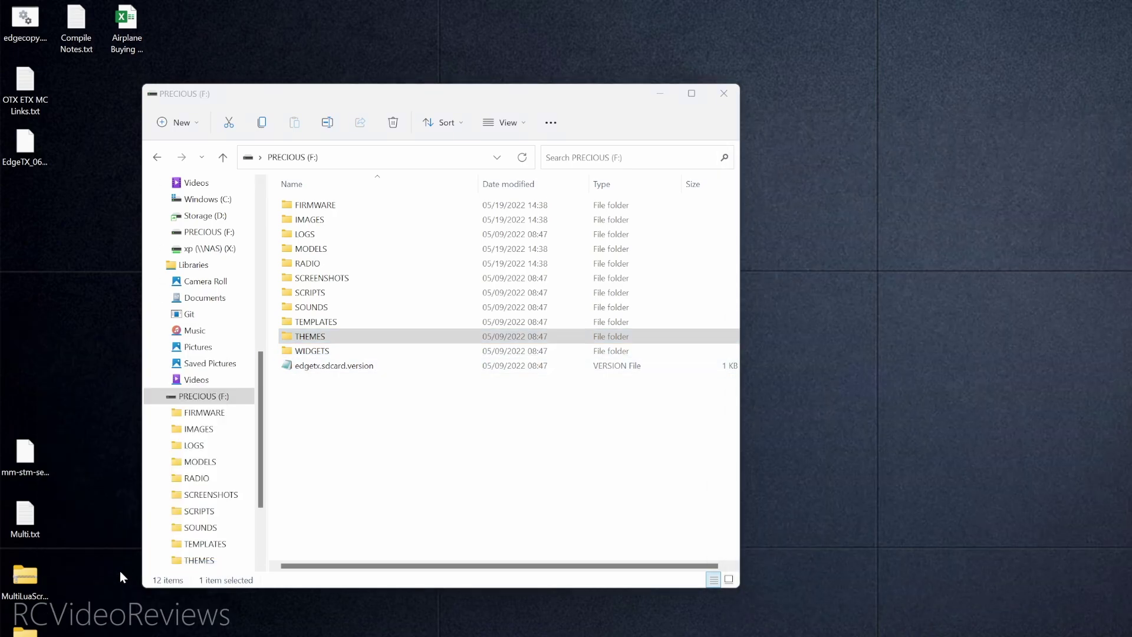
left_click(44, 584)
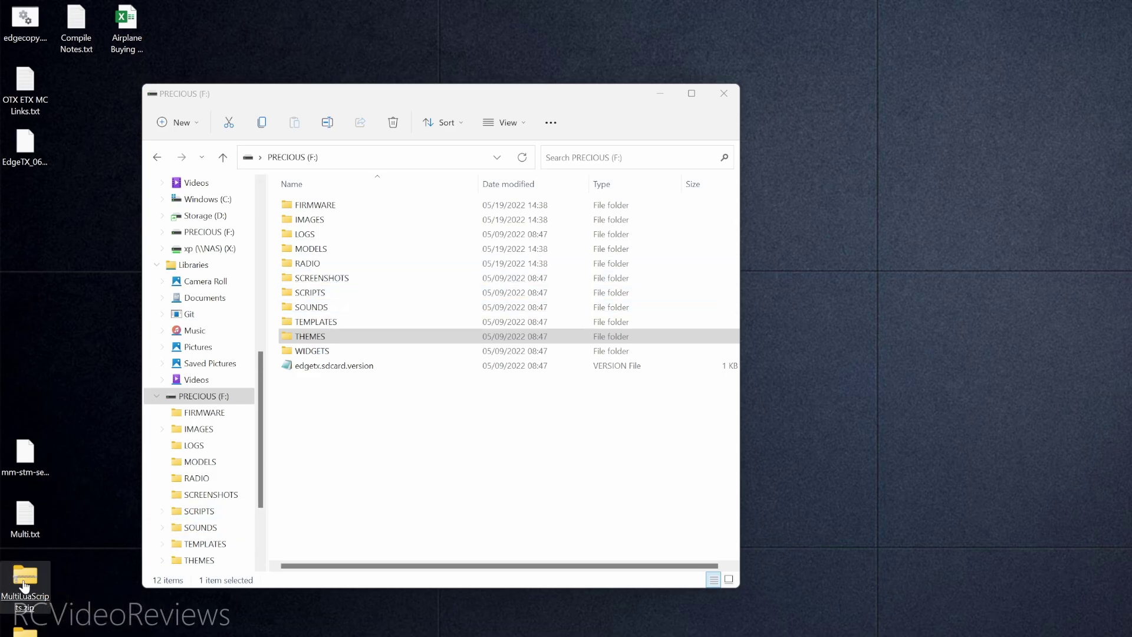
Copy the SCRIPTS folder from MultiLuaScripts.zip onto PRECIOUS (F:), replacing existing files, then close it.
double_click(24, 580)
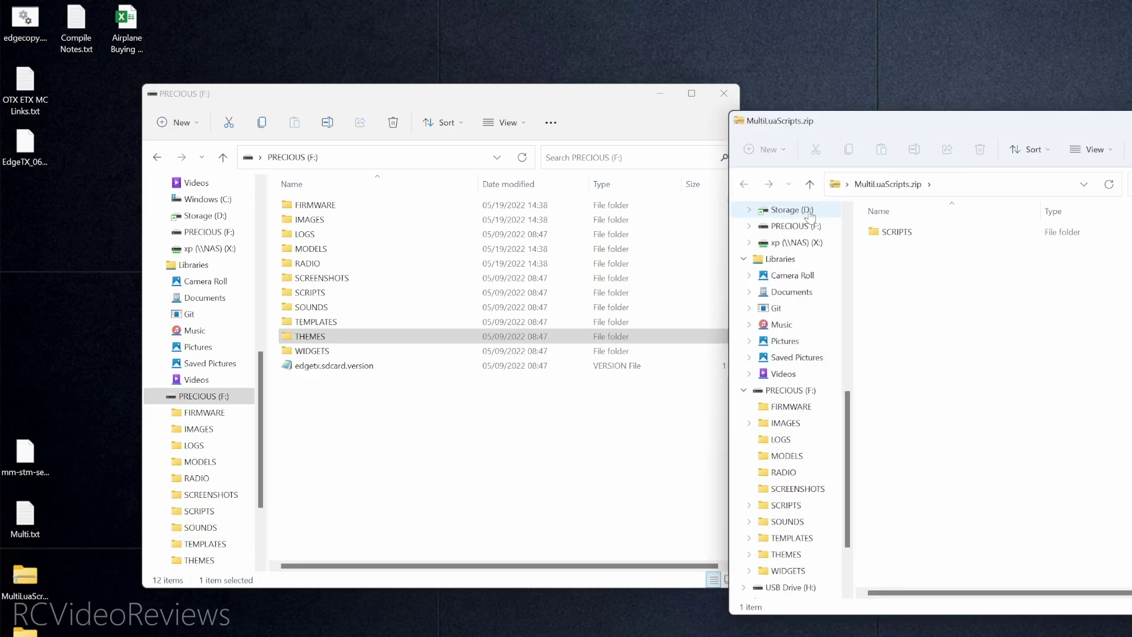
left_click(904, 238)
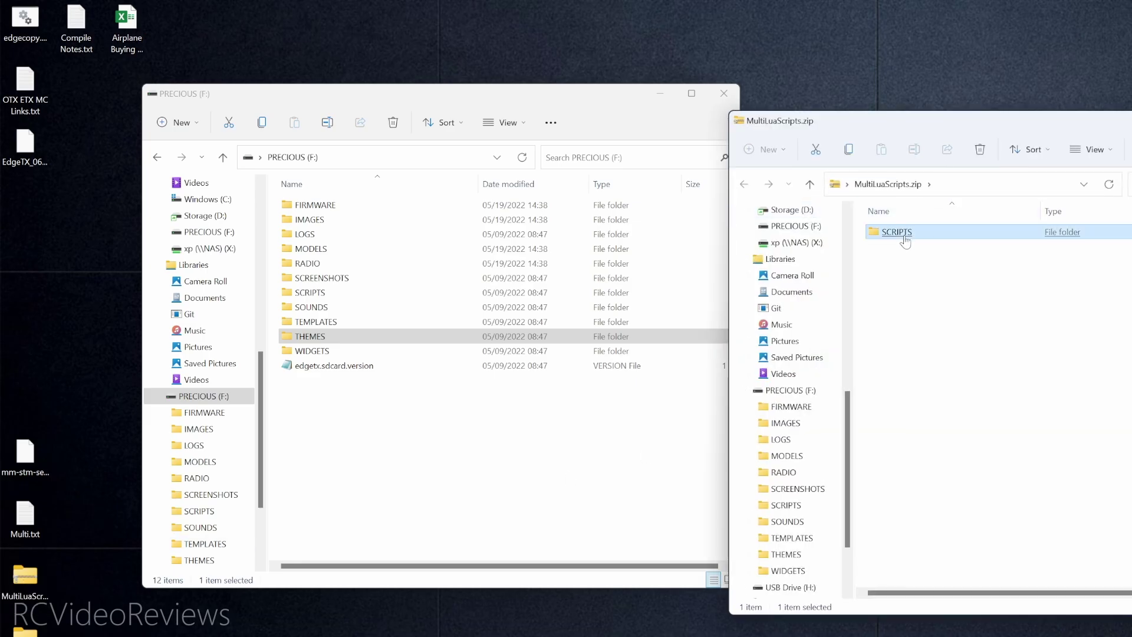
left_click_drag(905, 239, 403, 479)
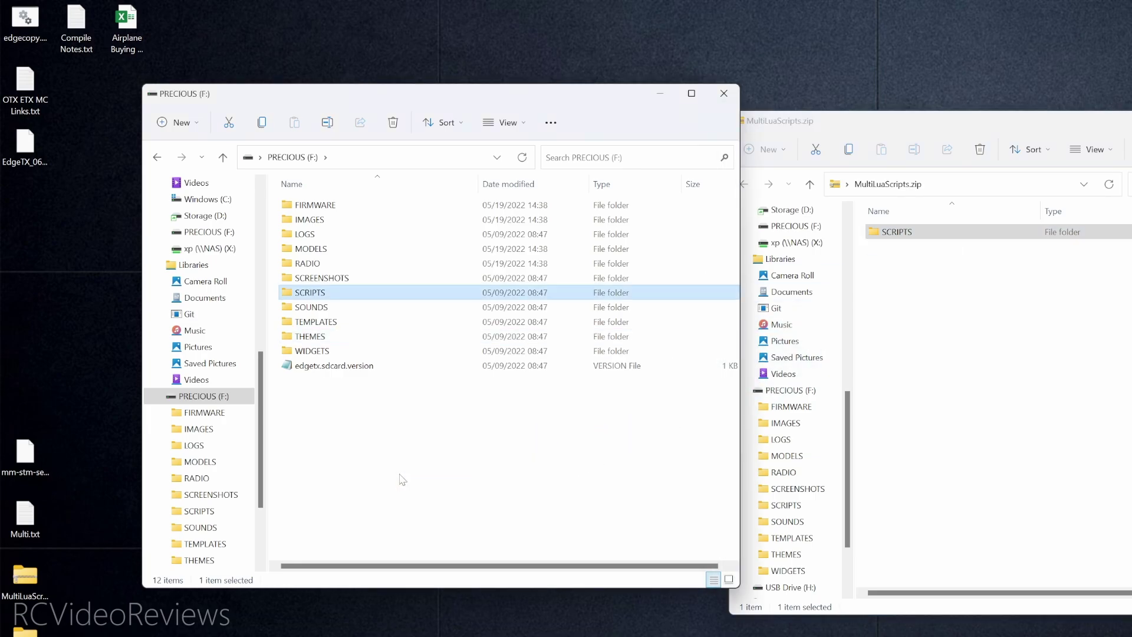
left_click_drag(544, 445, 503, 490)
left_click(905, 436)
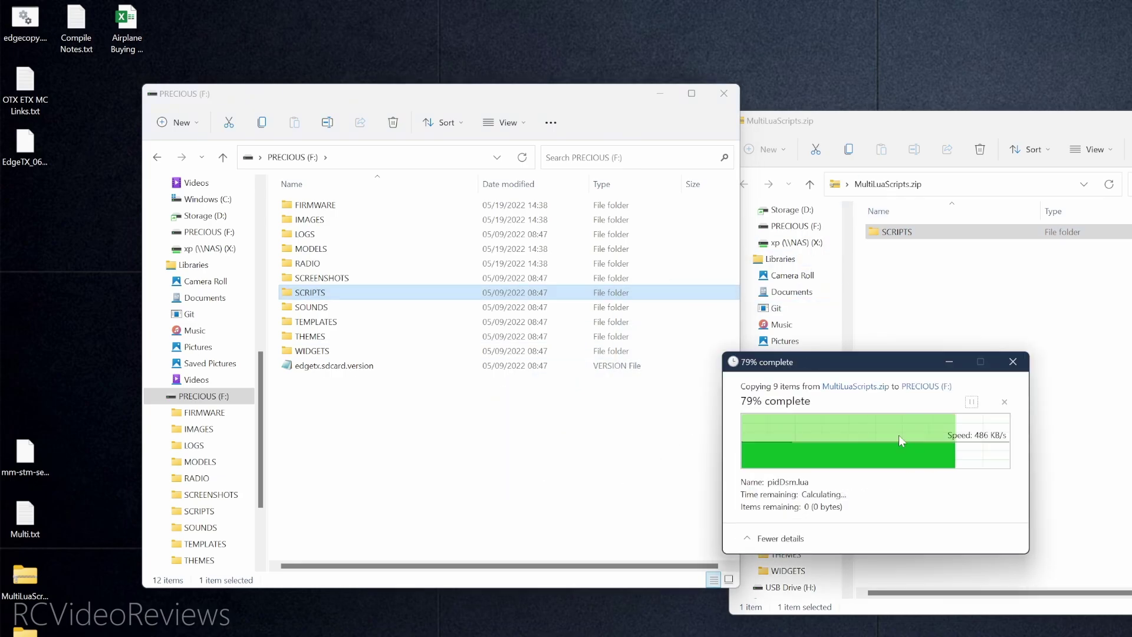
key("alt+F4")
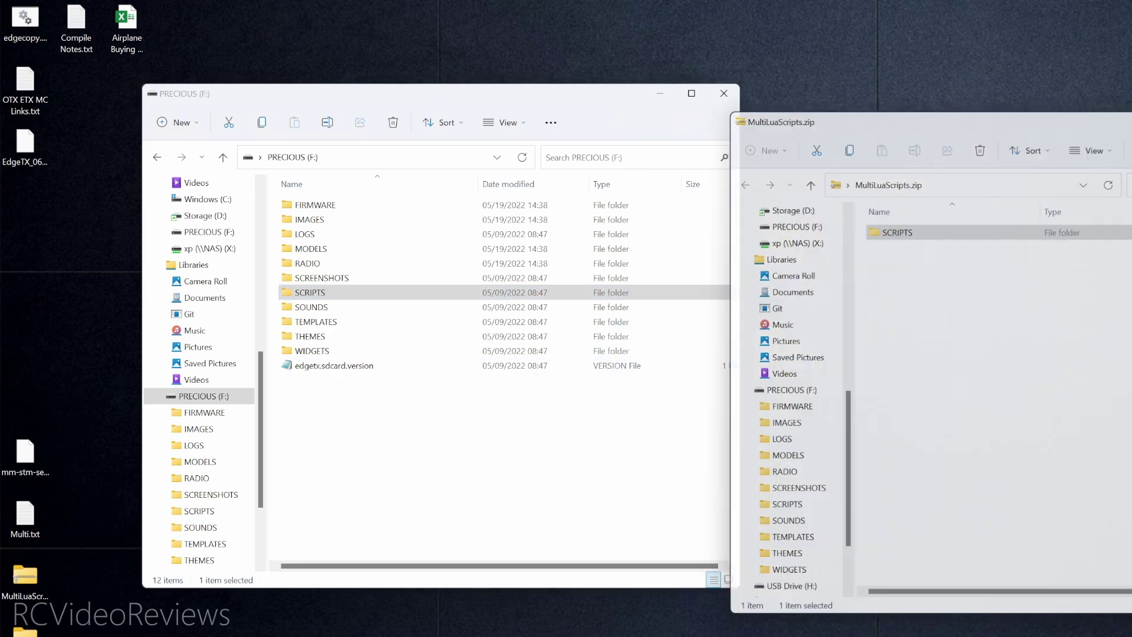
right_click(26, 582)
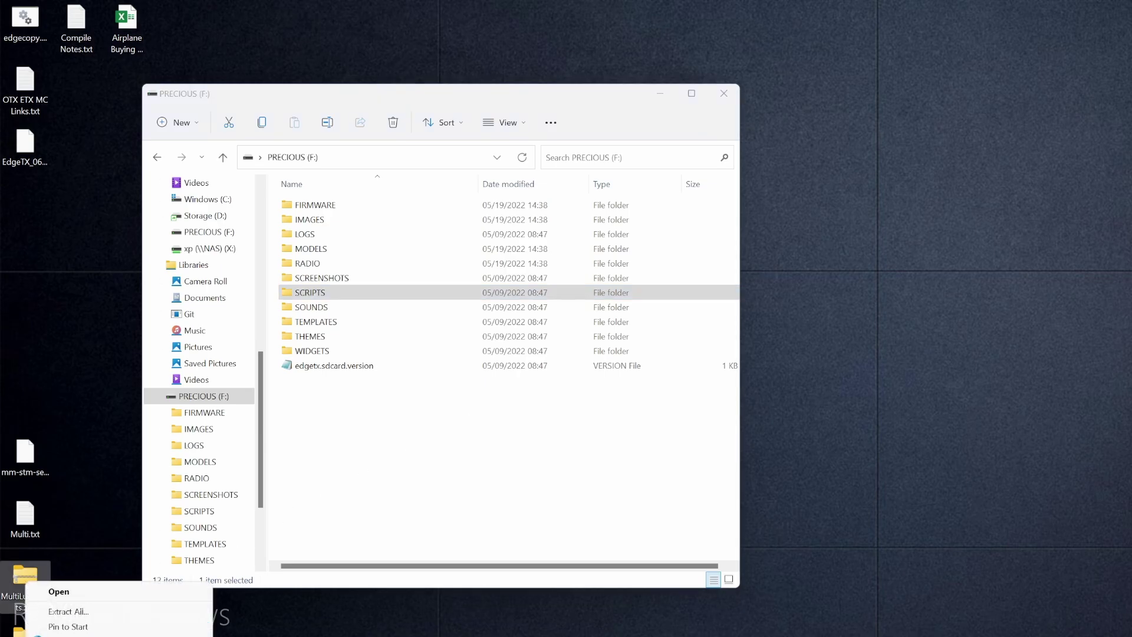
List the SCRIPTS > TOOLS Lua tools: DSM FwdPrg, Graupner HoTT, MultiChannelsUpdater, MultiConfig, pidDsm.
double_click(11, 589)
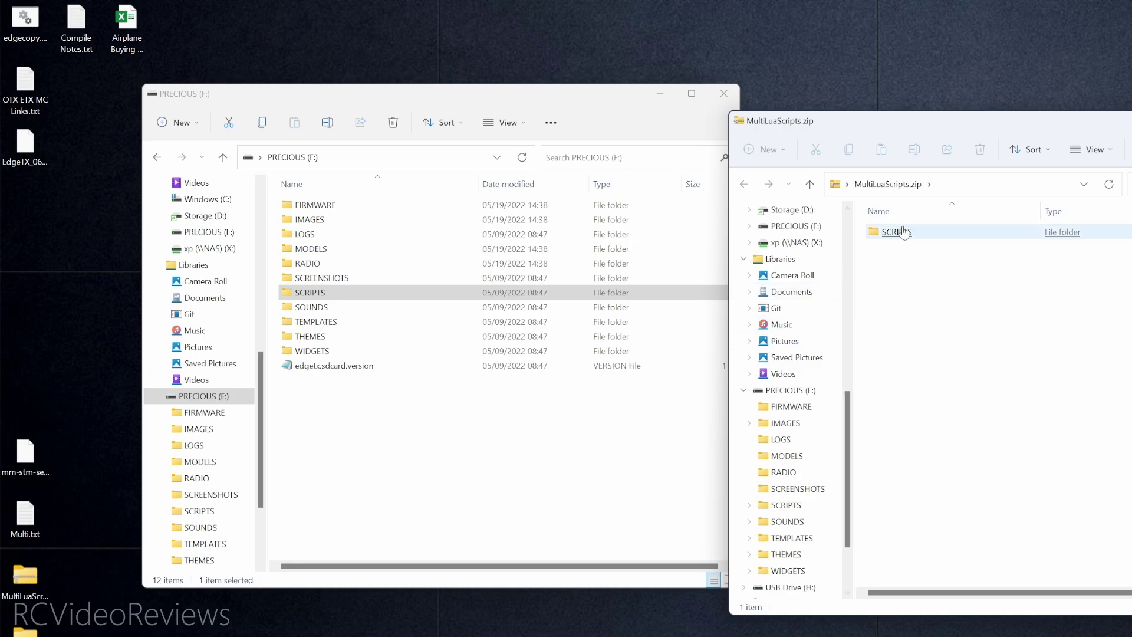
double_click(897, 232)
left_click(905, 236)
double_click(905, 236)
left_click(902, 237)
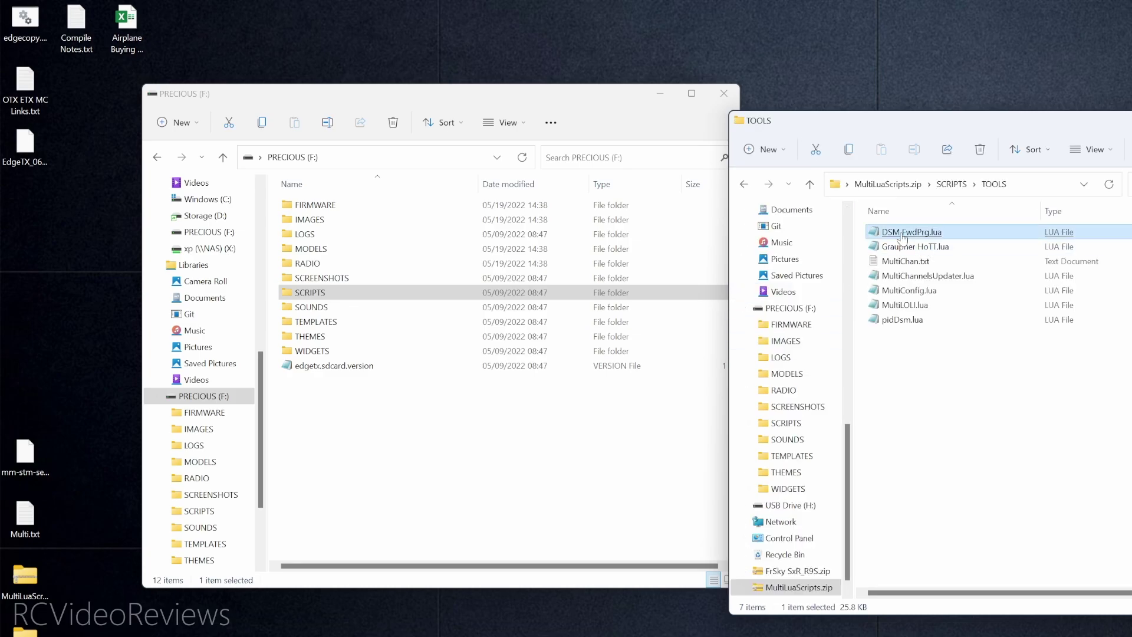
left_click(909, 247)
left_click(922, 281)
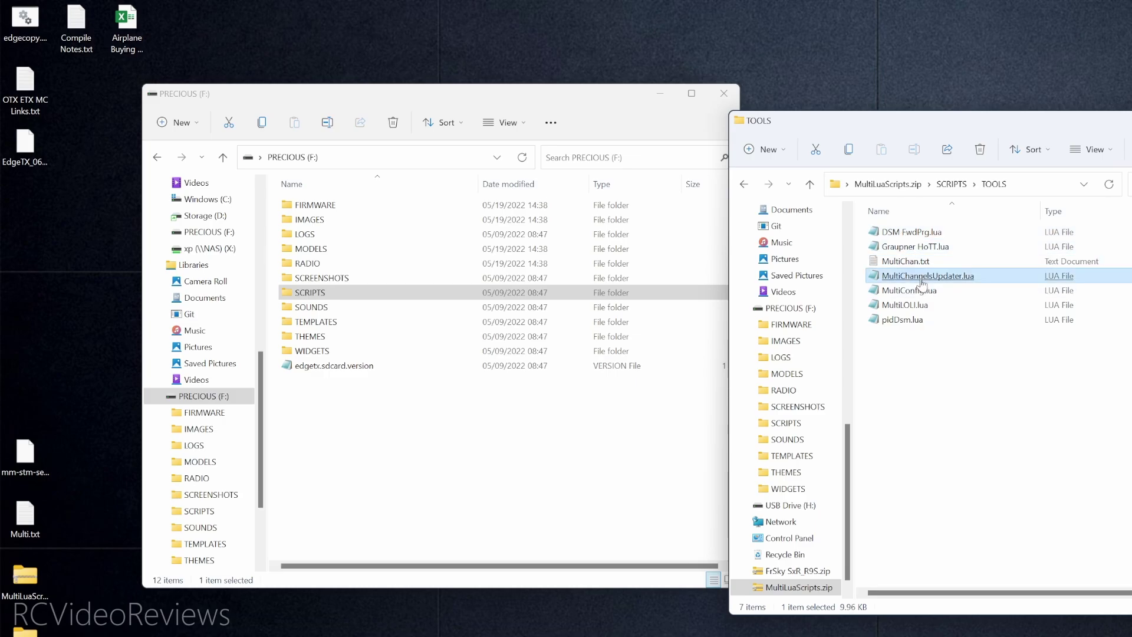
left_click(934, 292)
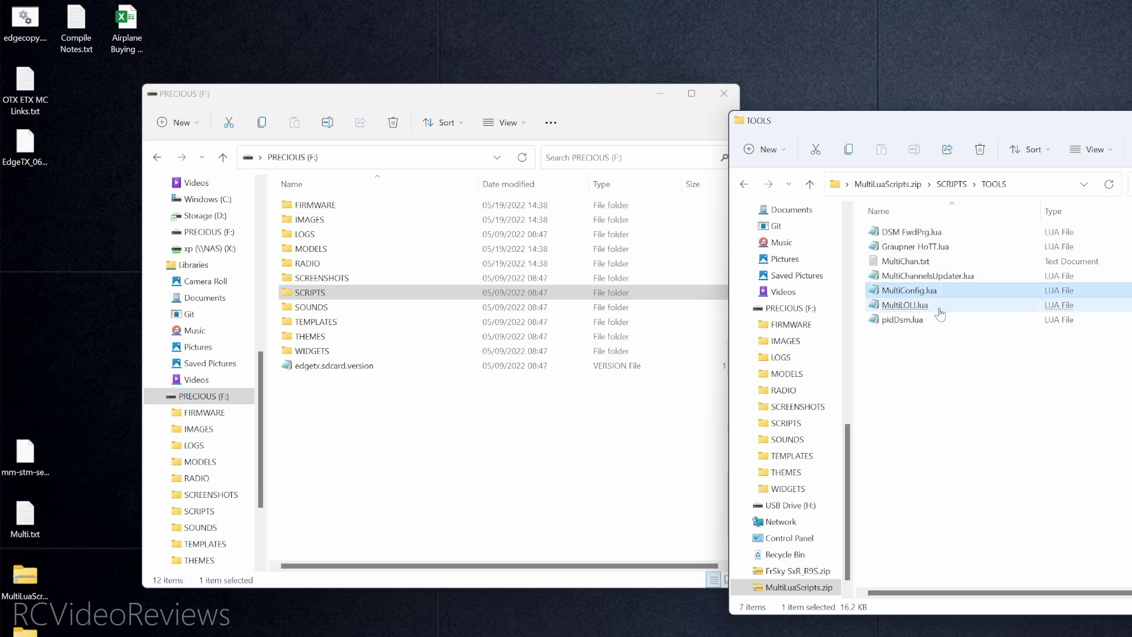
left_click(940, 318)
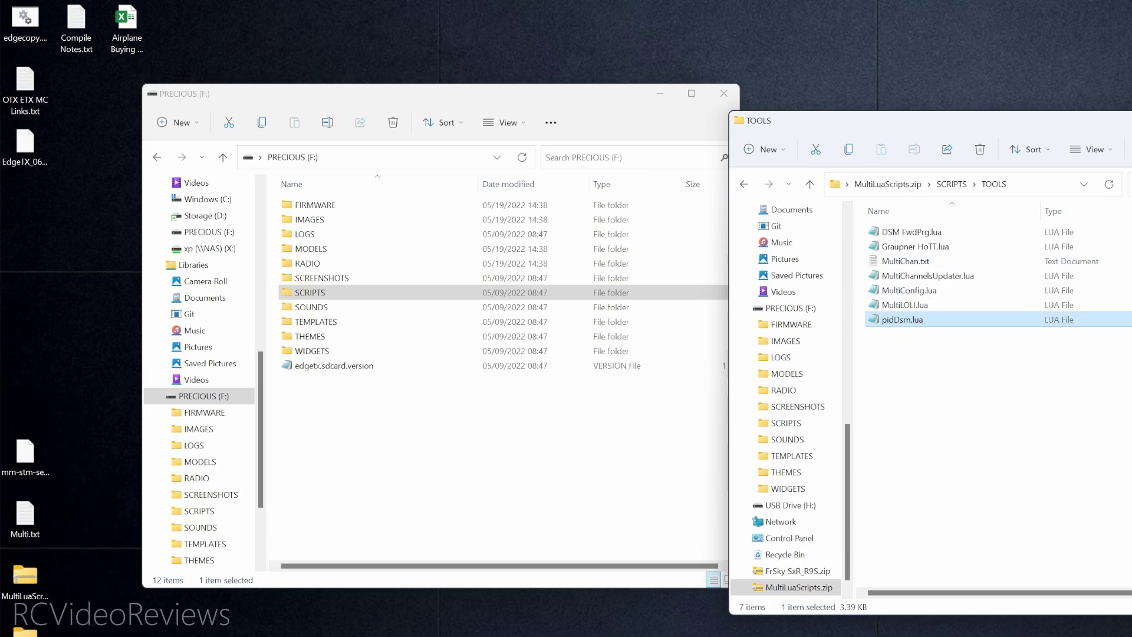
Close the archive and delete MultiLuaScripts.zip from the desktop.
key("ctrl+w")
right_click(26, 592)
key("Delete")
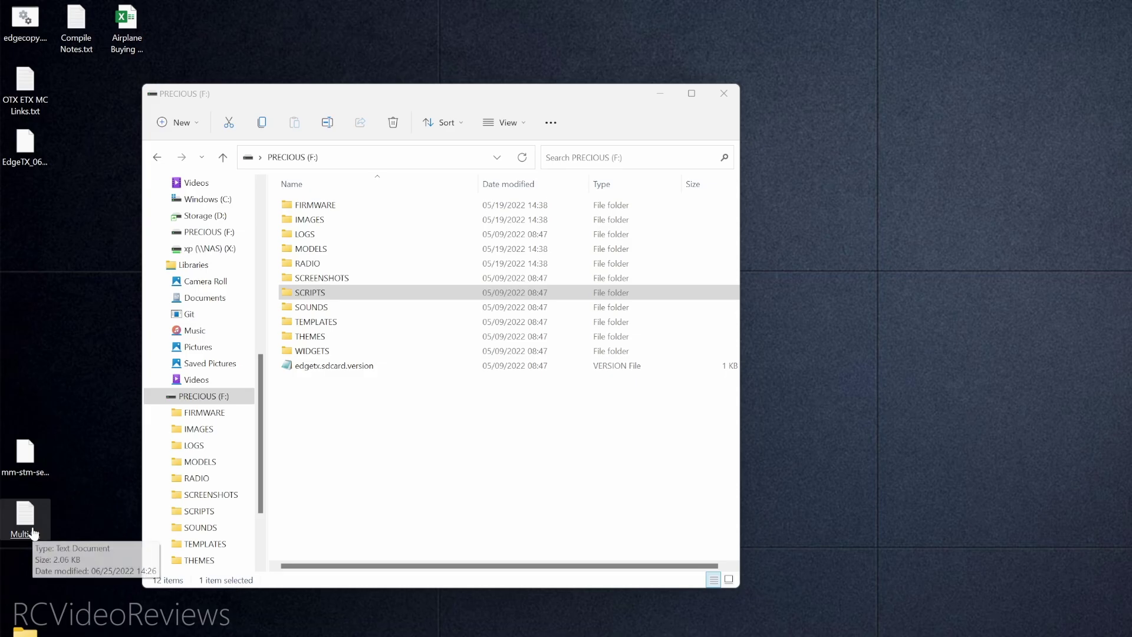
Move Multi.txt into F:\SCRIPTS\TOOLS and delete the desktop copy.
left_click_drag(34, 533, 324, 245)
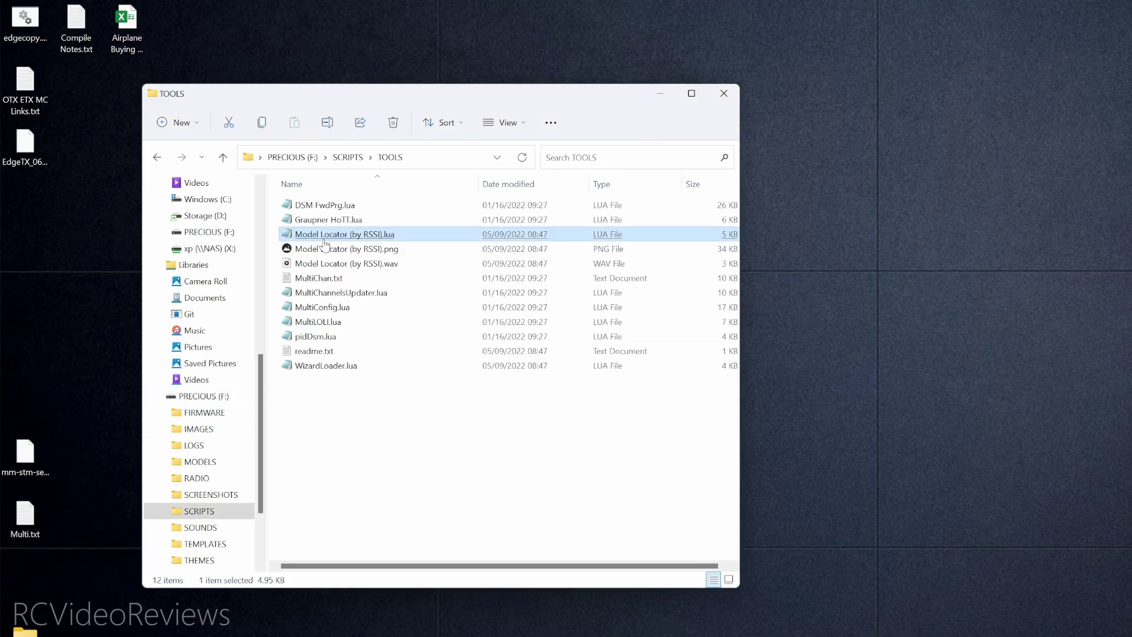
left_click_drag(23, 517, 356, 441)
left_click_drag(356, 441, 358, 445)
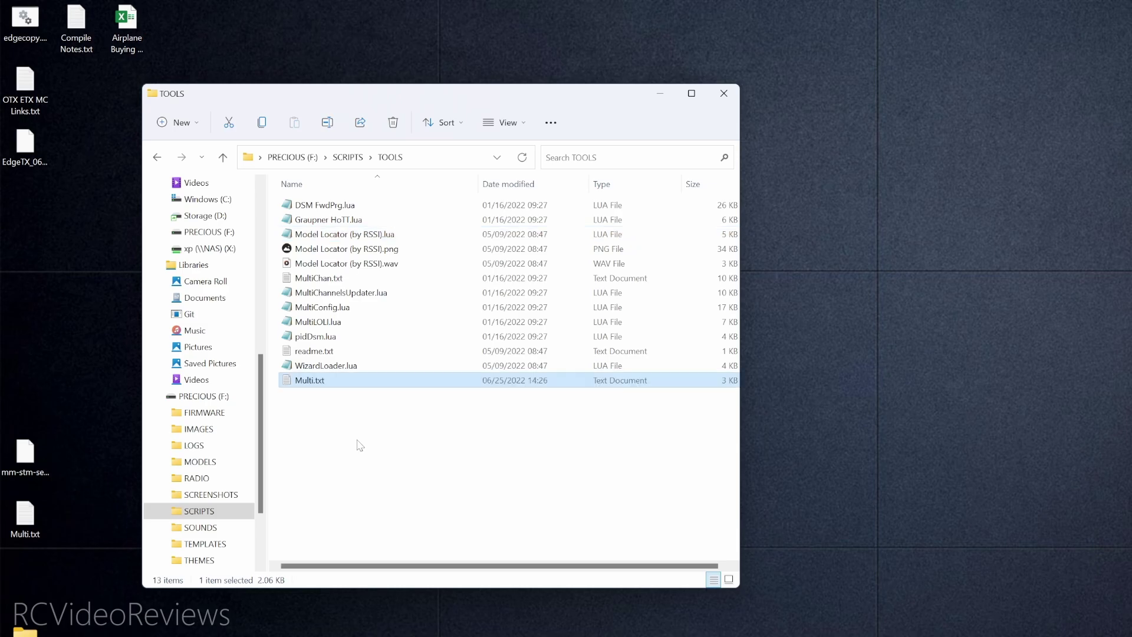
right_click(19, 524)
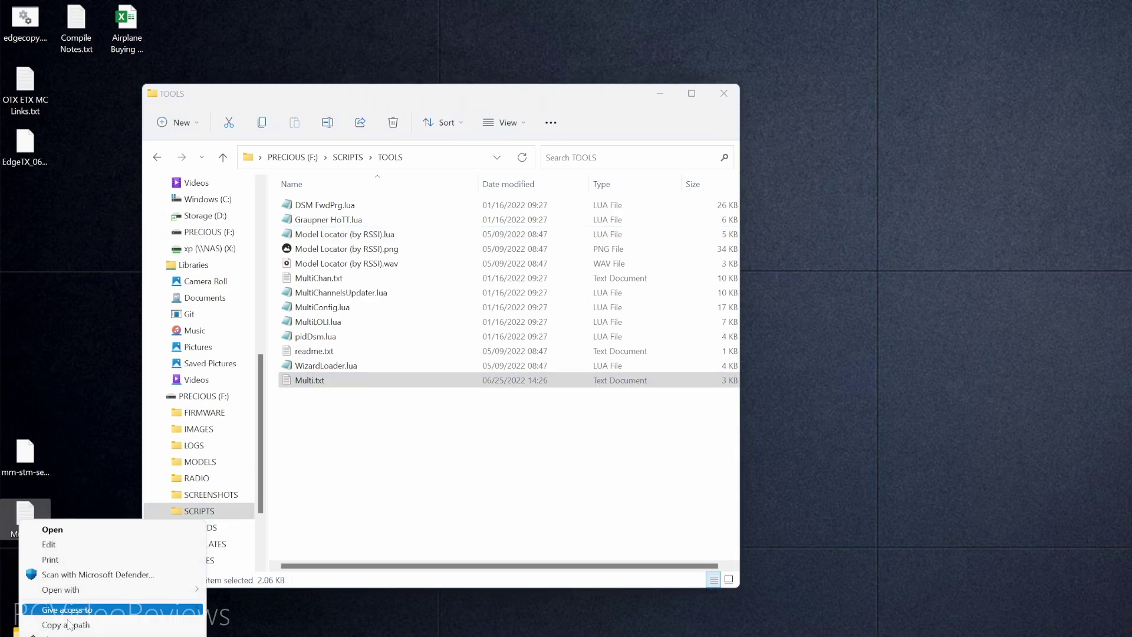
key("d")
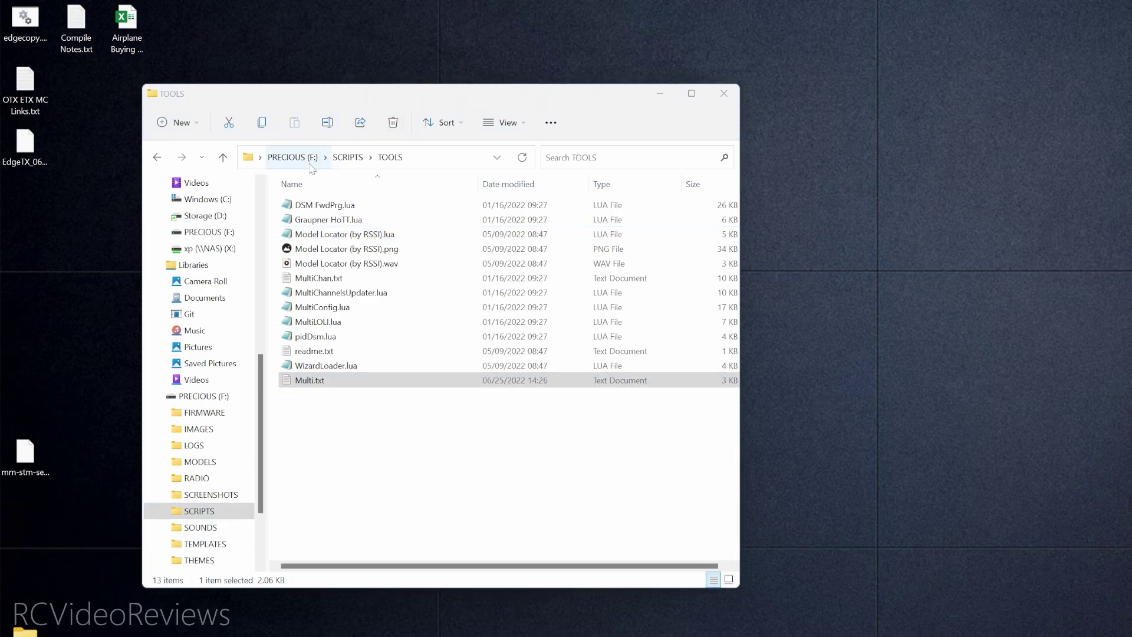
Open FrSky SxR_R9S.zip and review its contents, including SxR_R9S.lua and SxR_R9S_Calibrate.lua.
left_click(292, 157)
left_click(25, 631)
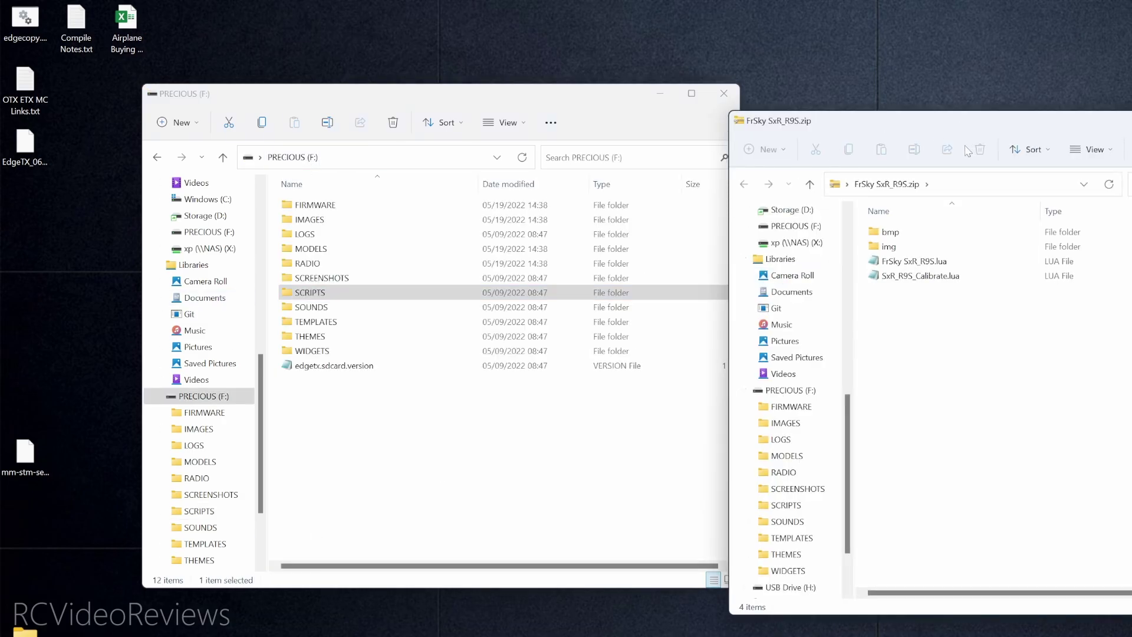
left_click_drag(912, 331, 881, 228)
left_click(915, 350)
left_click(914, 265)
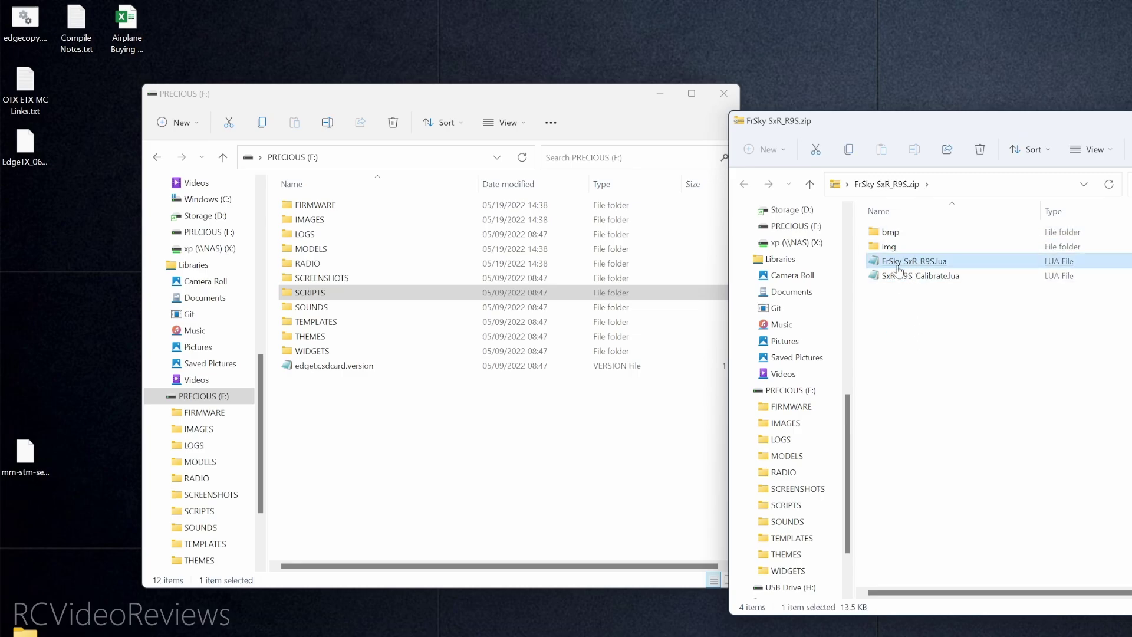
left_click(909, 279)
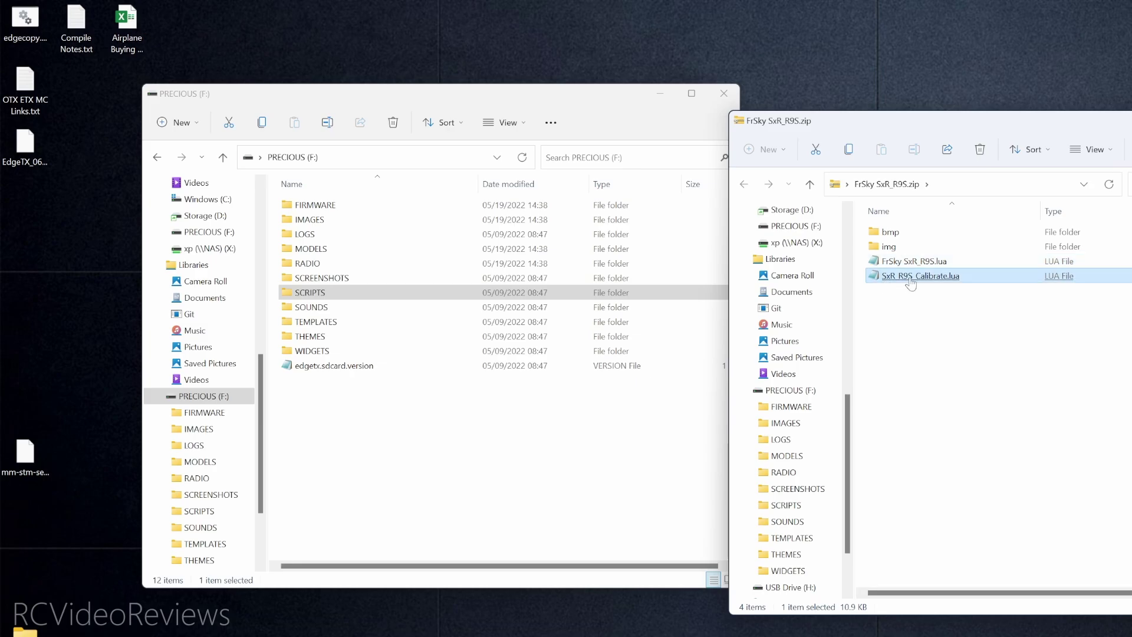
Copy the zip's bmp and img folders into F:\SCRIPTS\TOOLS.
left_click(309, 295)
double_click(309, 293)
double_click(303, 234)
left_click_drag(1000, 365, 373, 448)
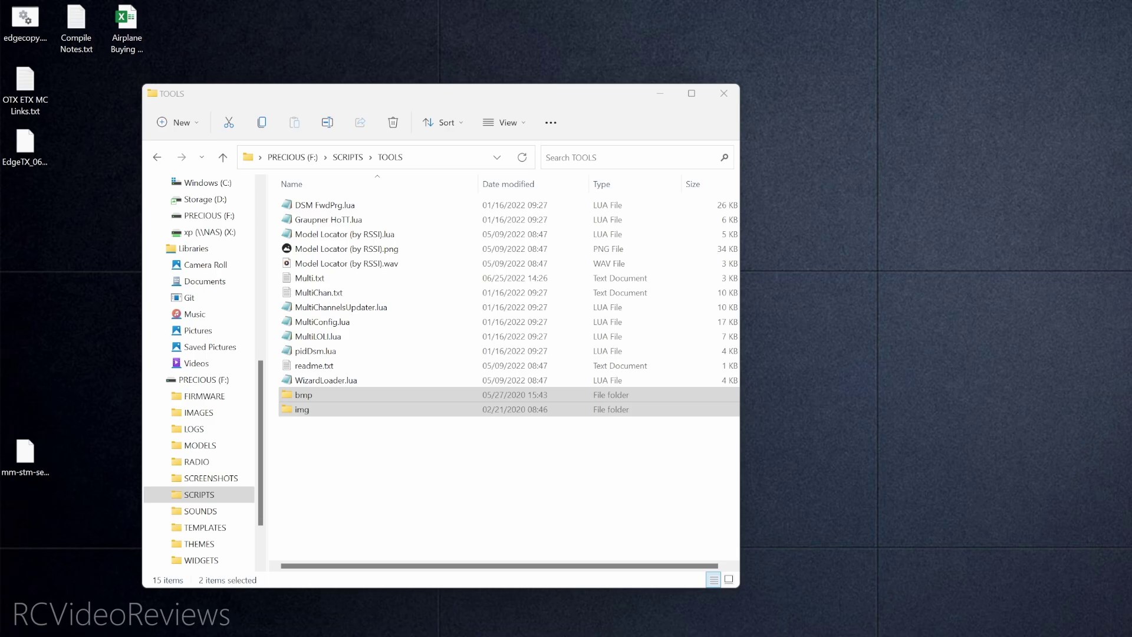
Copy the three items from tbs-agent-lite.zip into the card's SCRIPTS\TOOLS folder.
left_click_drag(49, 586, 36, 341)
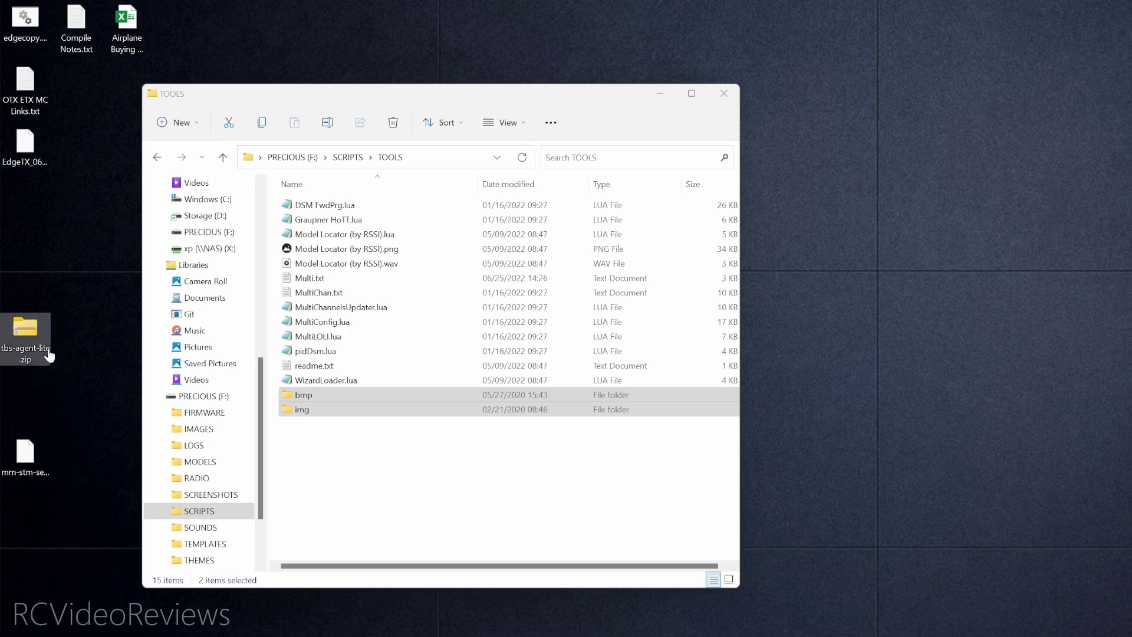
double_click(38, 342)
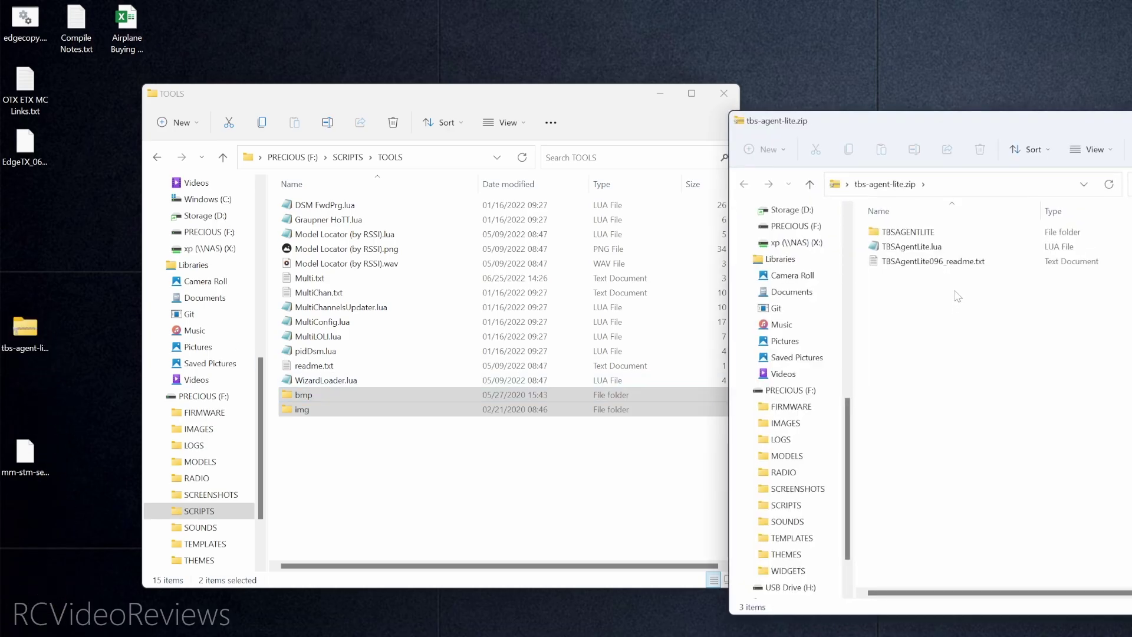
left_click_drag(973, 125, 997, 152)
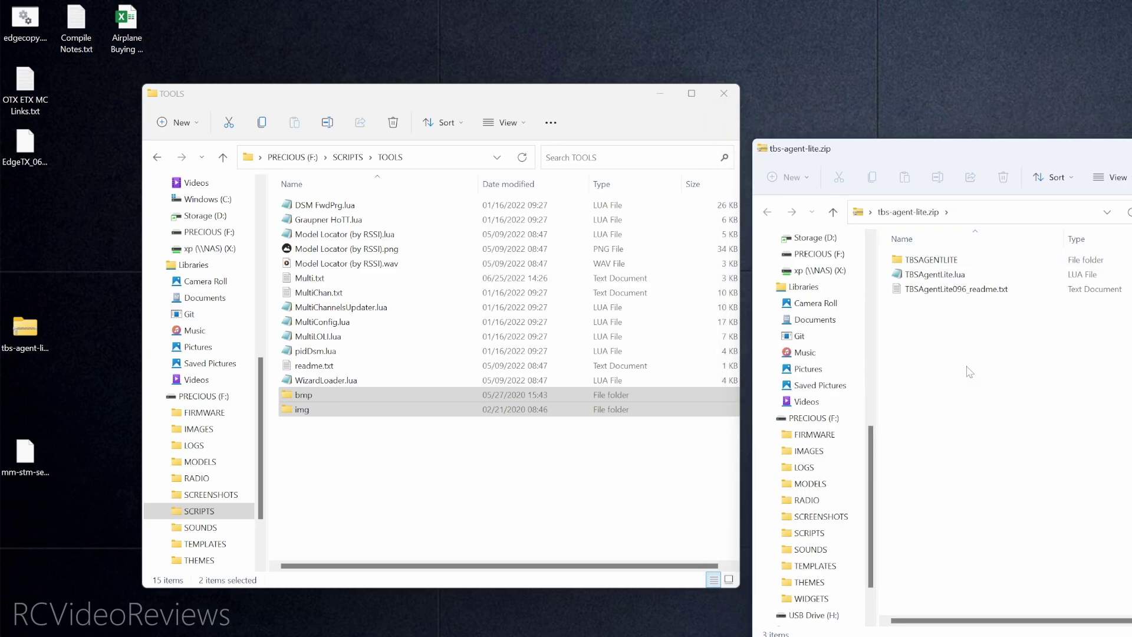
left_click_drag(970, 353, 899, 255)
left_click_drag(900, 261, 304, 465)
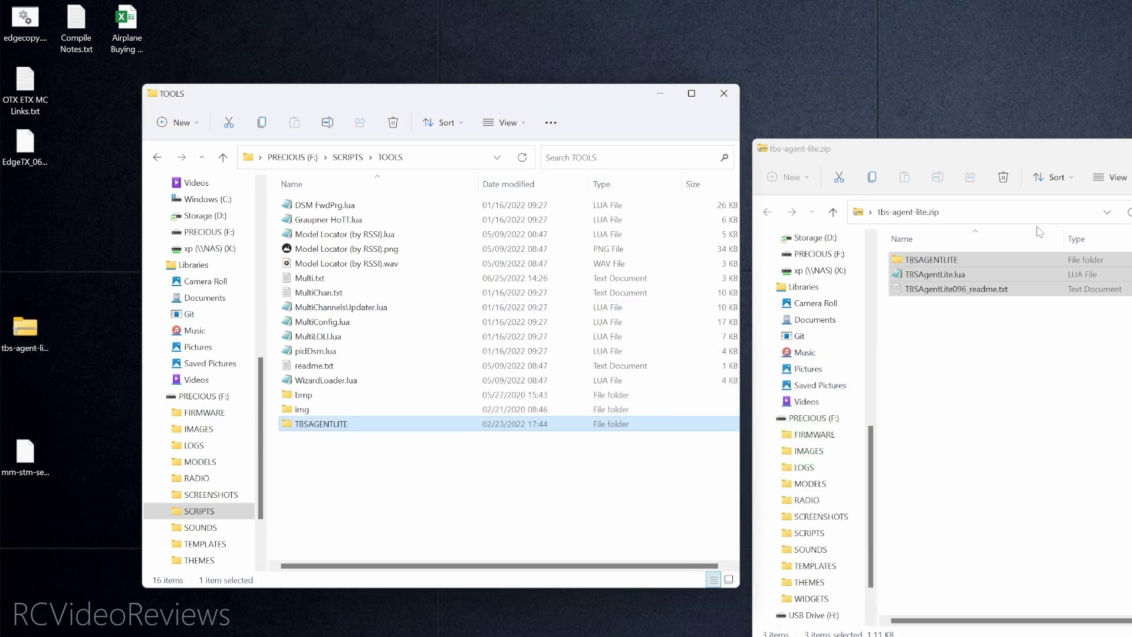
Close the archive and delete tbs-agent-lite.zip from the desktop.
key("alt+F4")
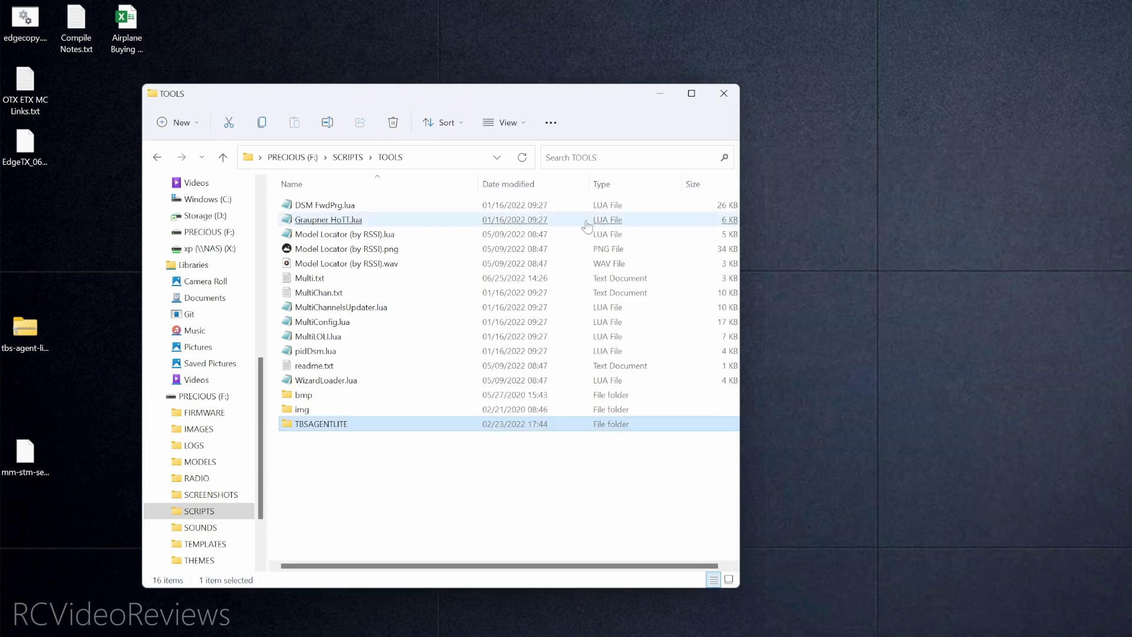
right_click(26, 345)
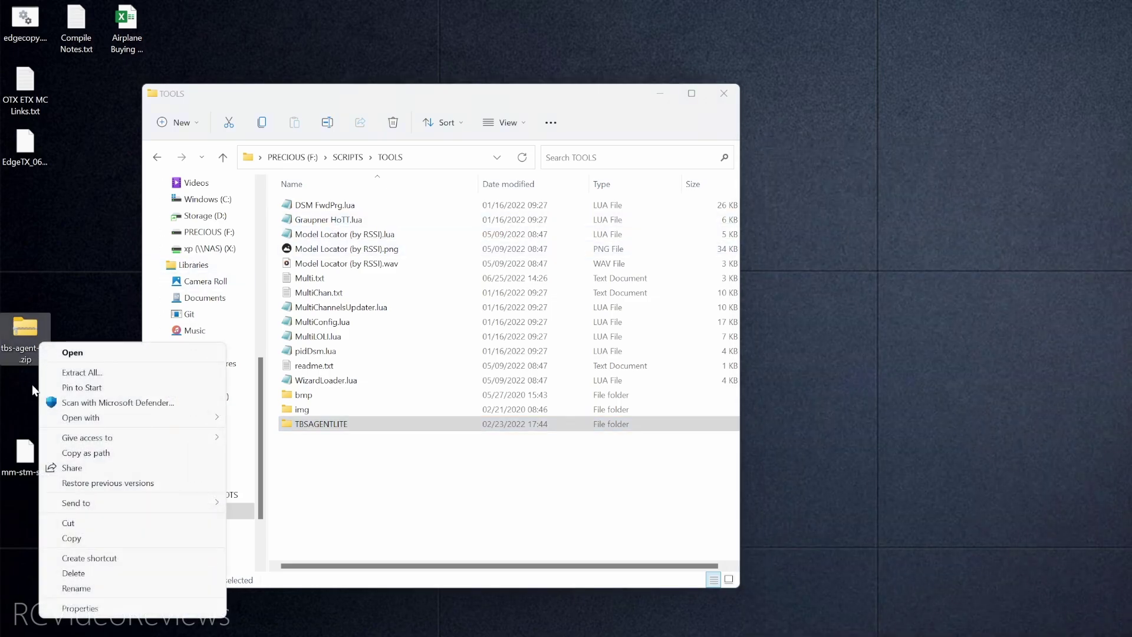
left_click(100, 572)
Copy elrsV2.lua into SCRIPTS\TOOLS and delete its desktop copy.
left_click_drag(52, 330, 399, 507)
right_click(20, 346)
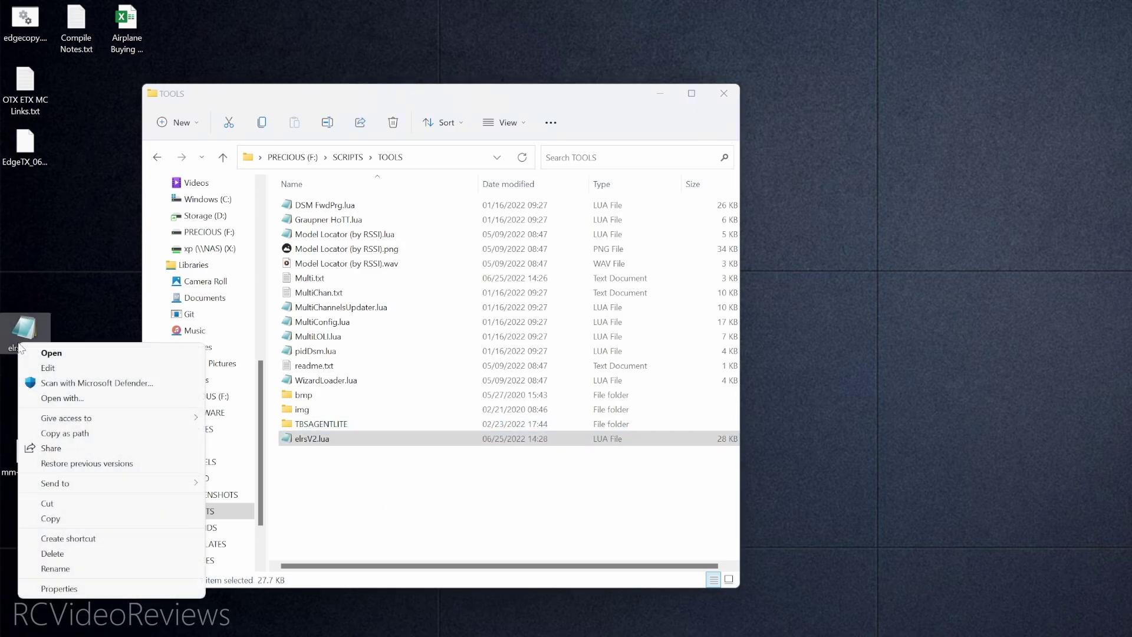
left_click(85, 552)
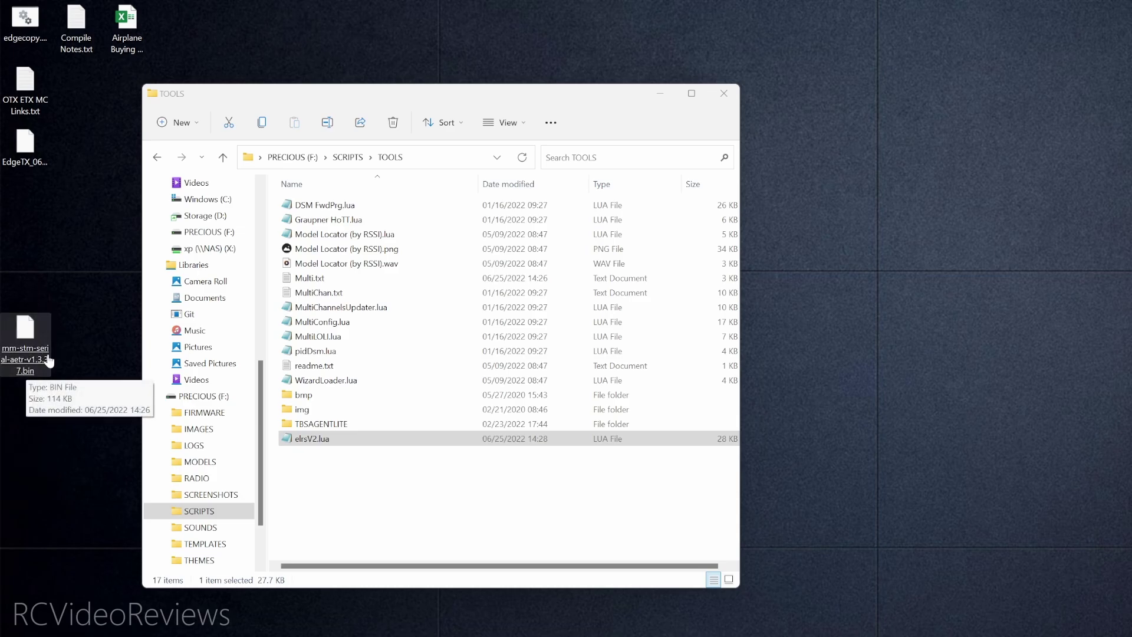
Overwrite mm-stm-serial-aetr-v1.3.3.7.bin in F:\FIRMWARE with the new copy, then delete the desktop file.
left_click(297, 160)
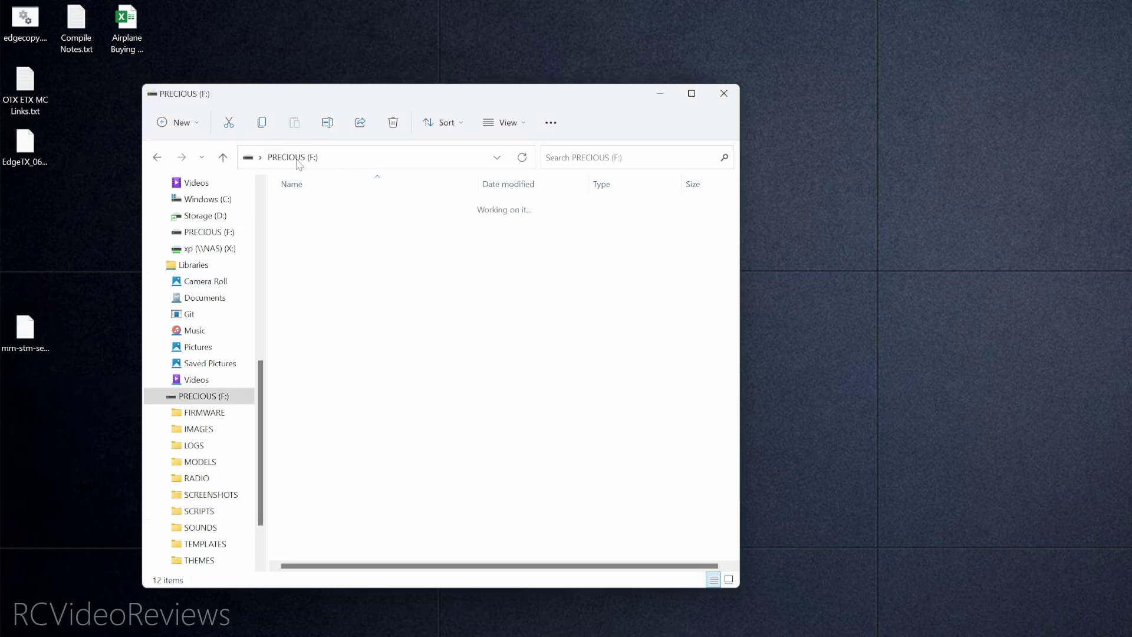
left_click(309, 208)
double_click(310, 206)
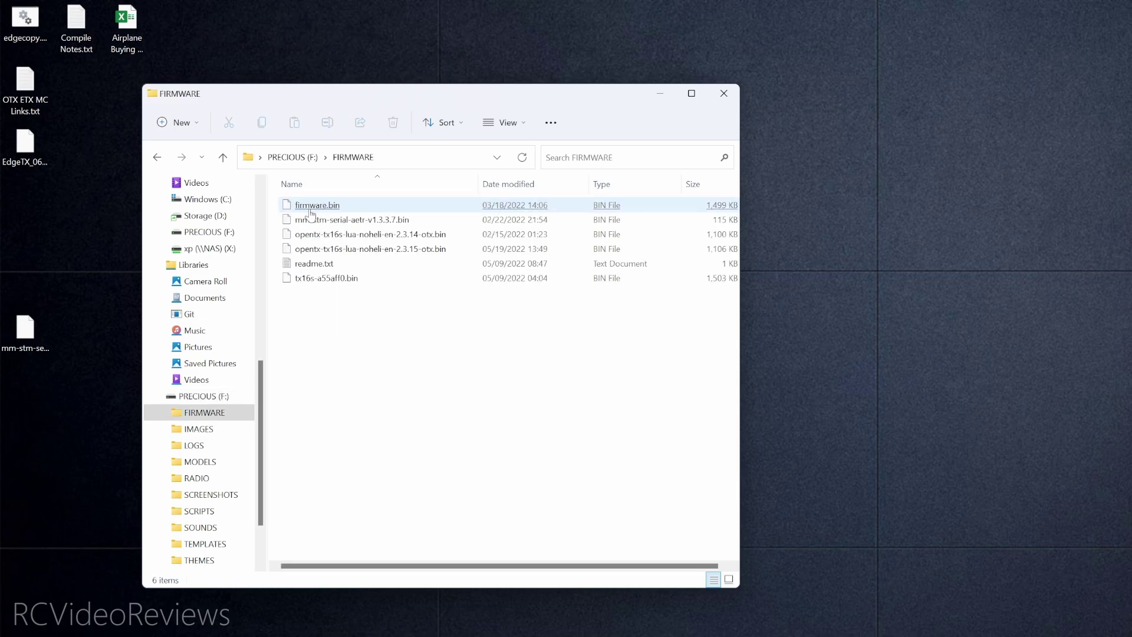
left_click_drag(23, 328, 351, 361)
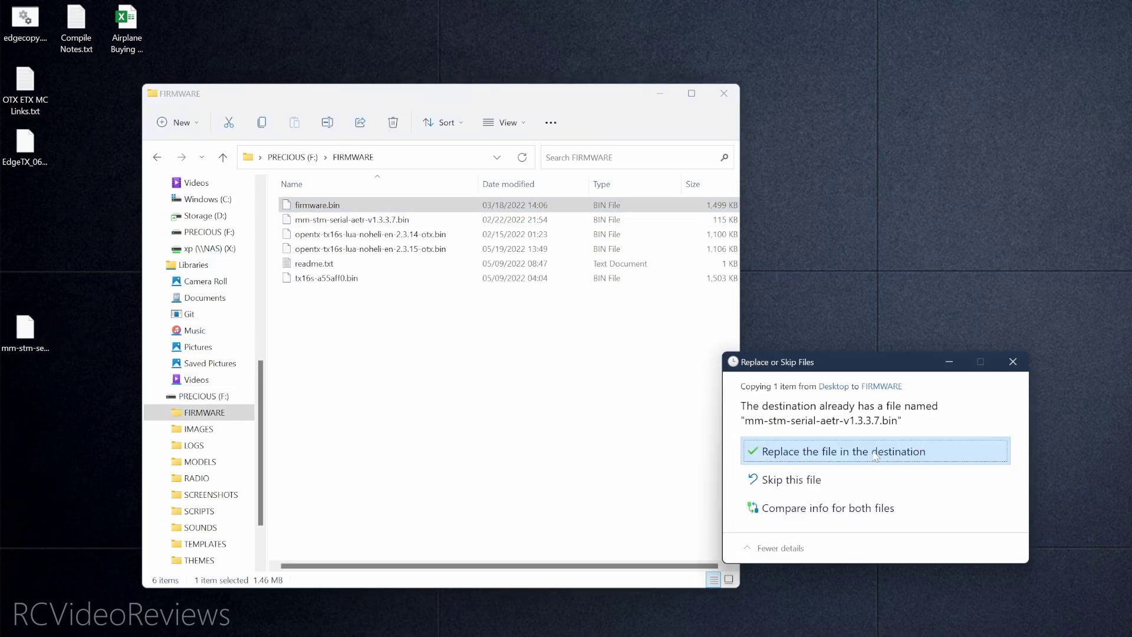
left_click(875, 452)
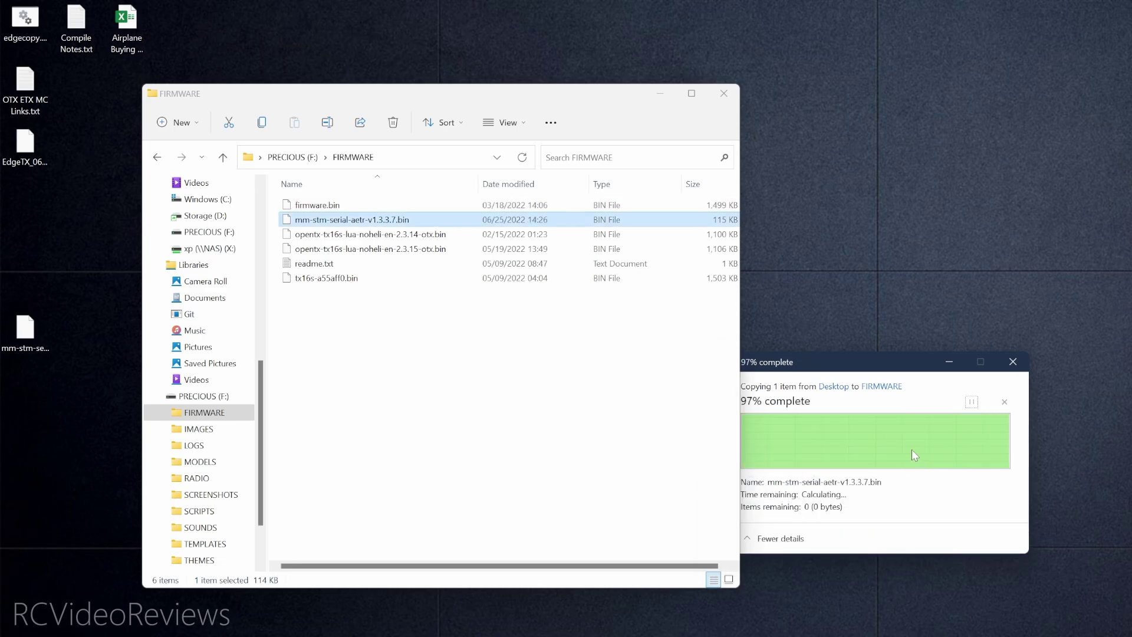
right_click(30, 341)
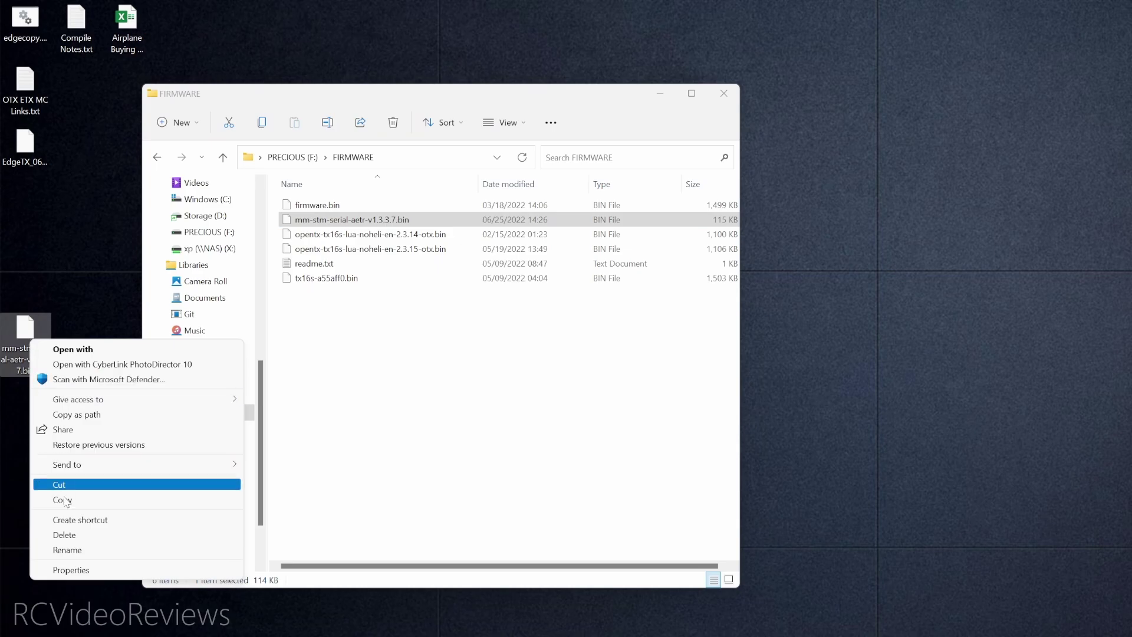
left_click(69, 535)
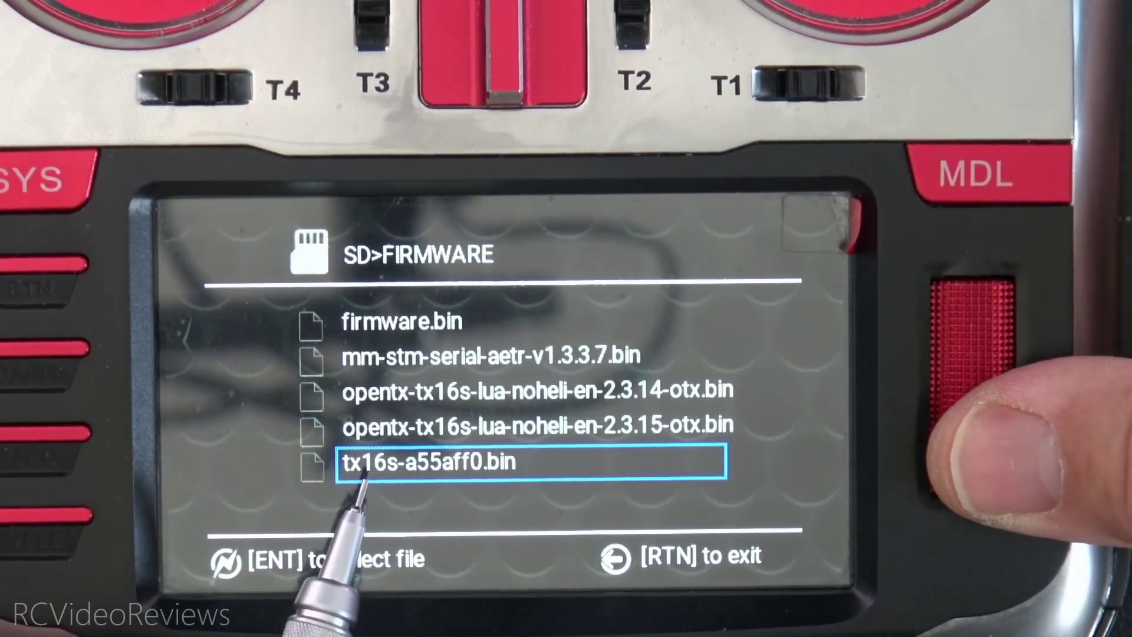
Flash tx16s-a55aff0.bin onto the radio, then go back to the bootloader menu.
key("Return")
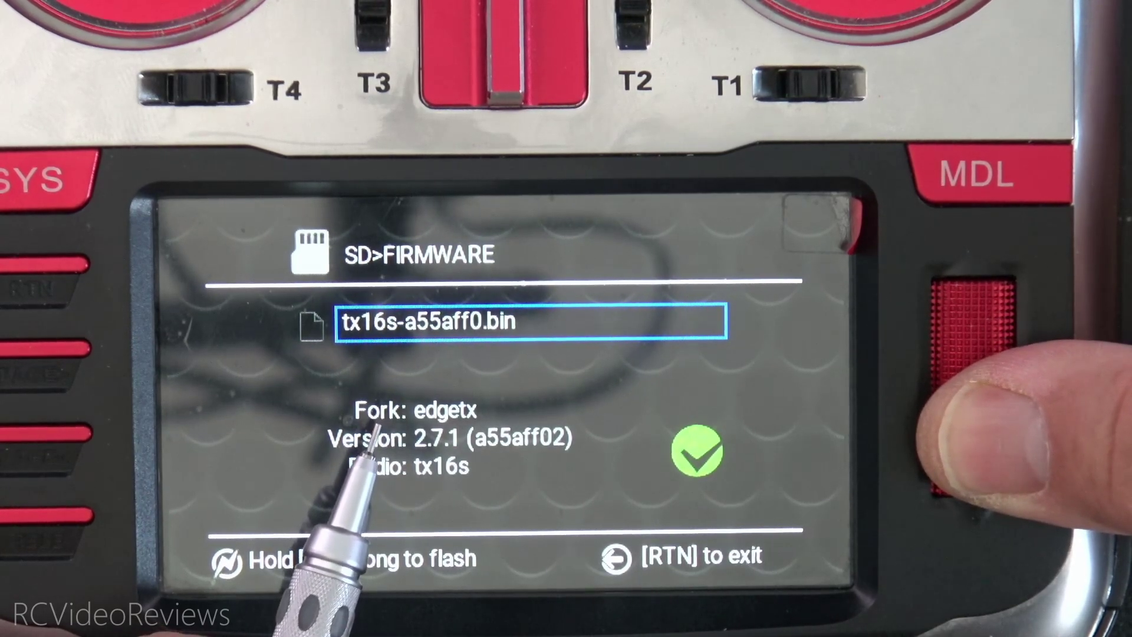
key("Return")
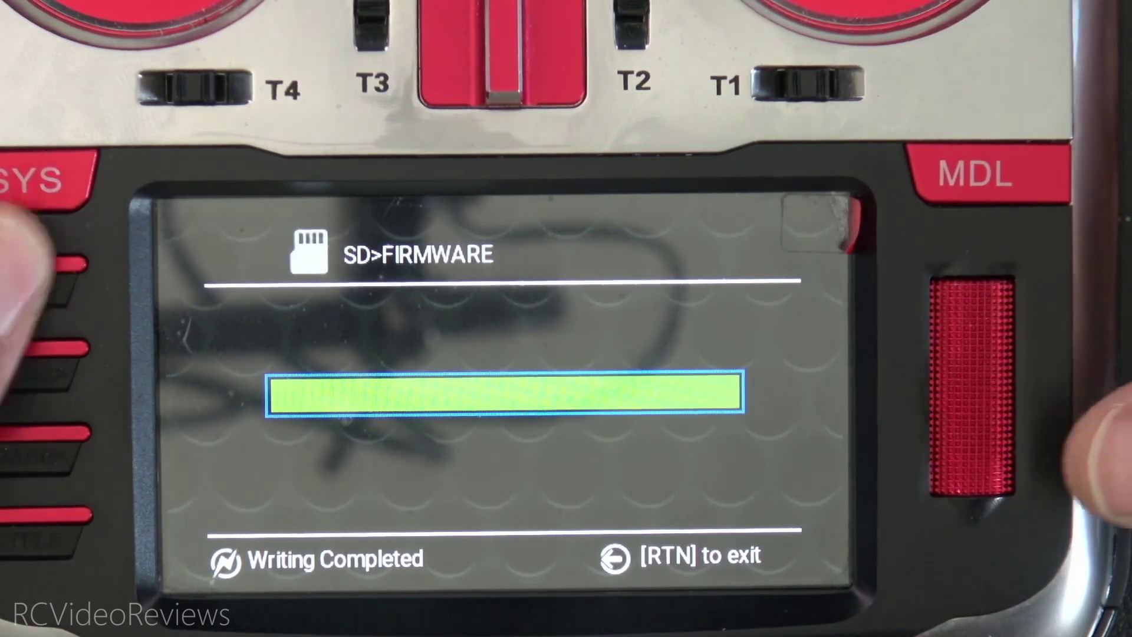
key("Escape")
key("Down")
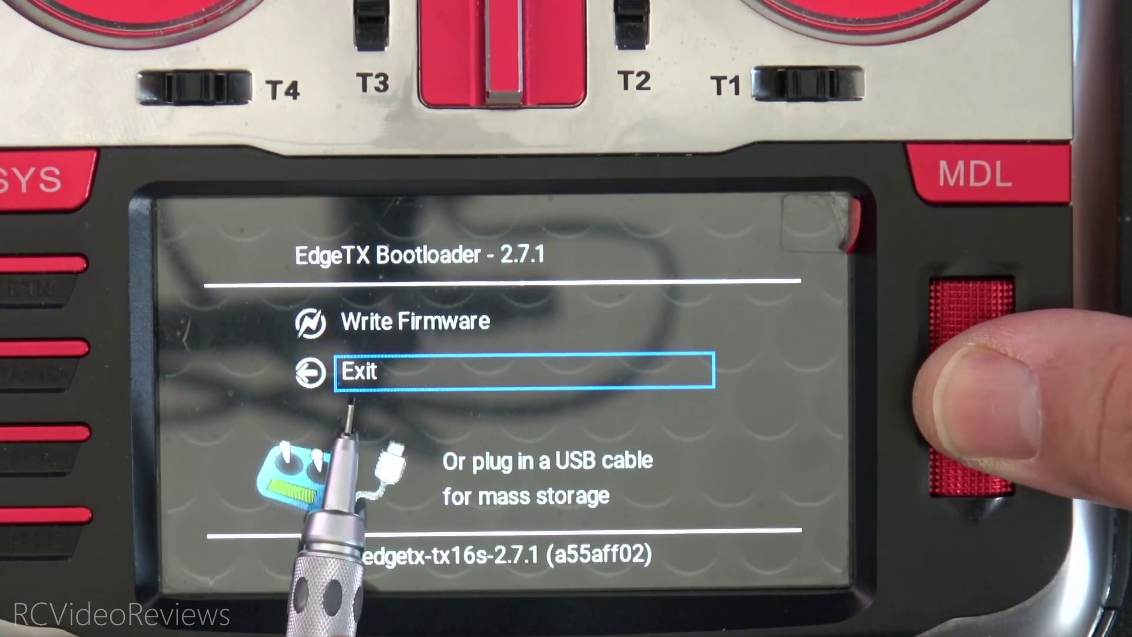
Choose Exit in the bootloader to reboot the radio into EdgeTX 2.7.1.
key("Return")
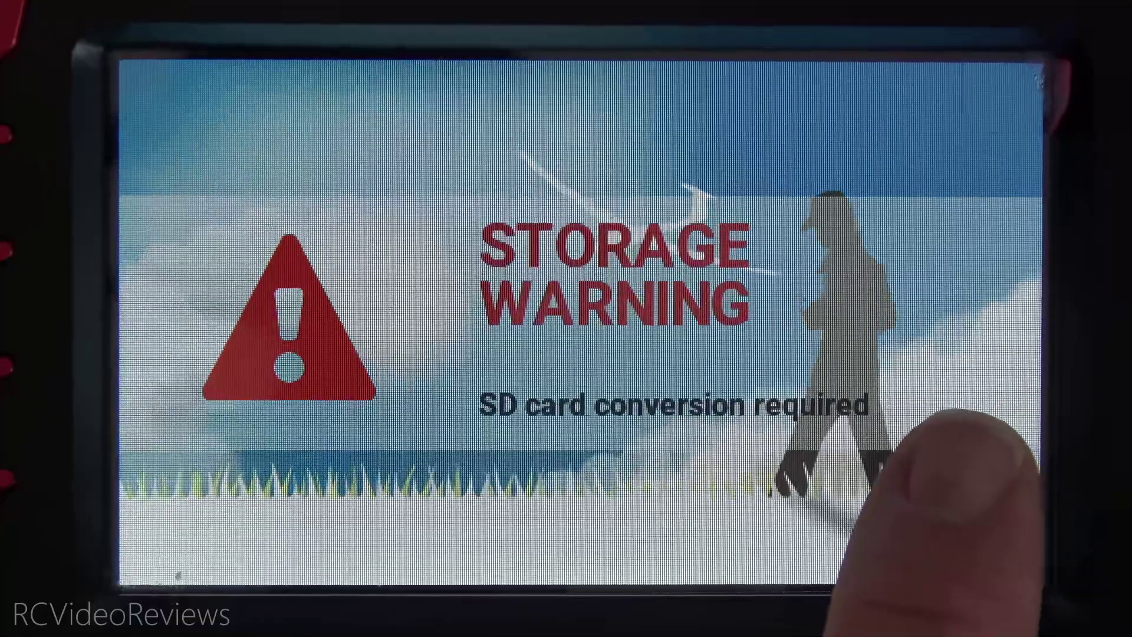
Accept the SD card storage conversion, then select the Katana model as active.
left_click(961, 466)
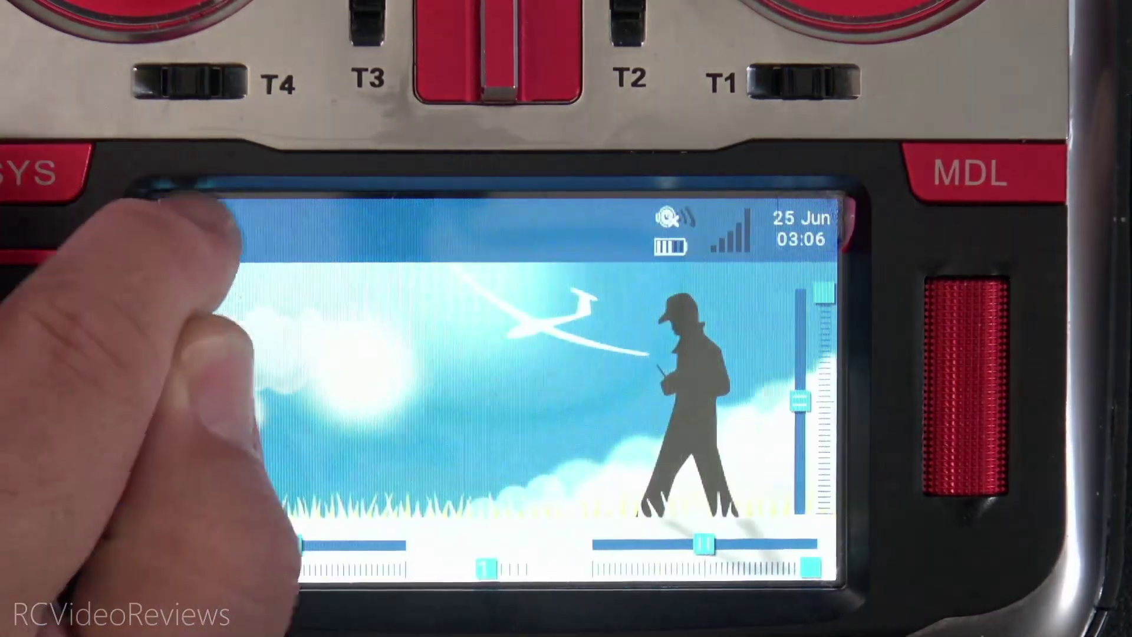
left_click(188, 230)
left_click(328, 377)
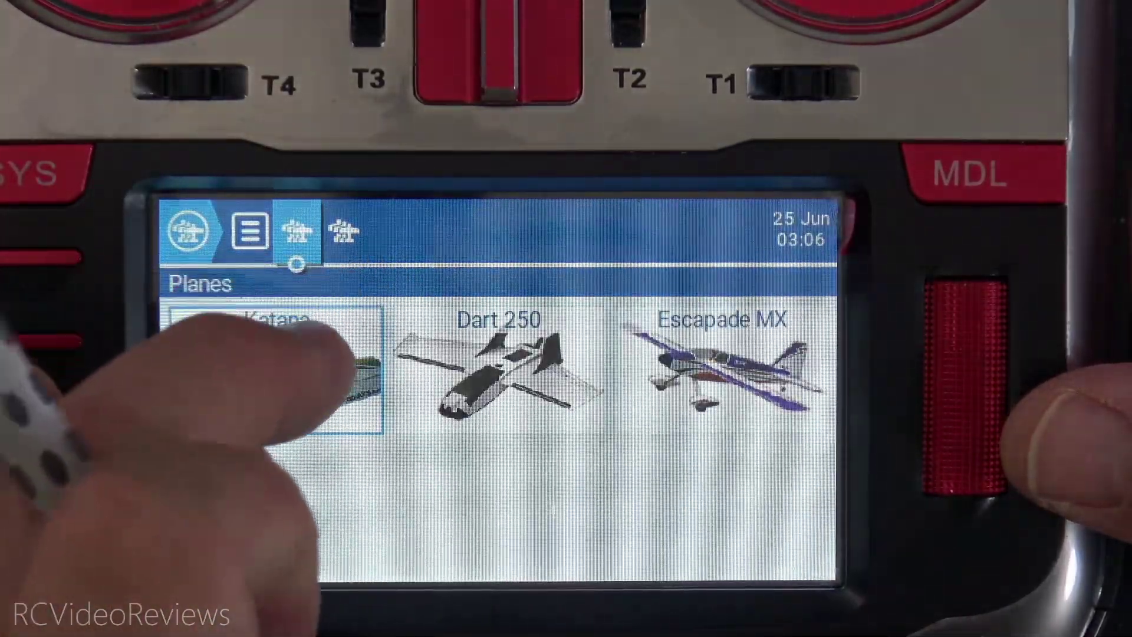
left_click(333, 354)
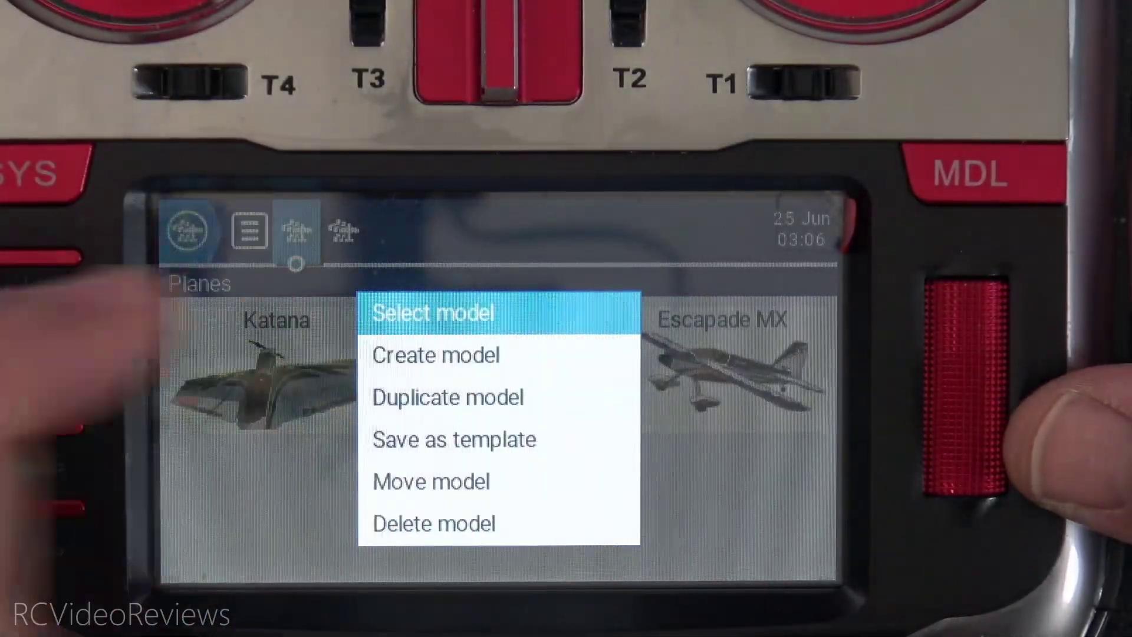
left_click(501, 313)
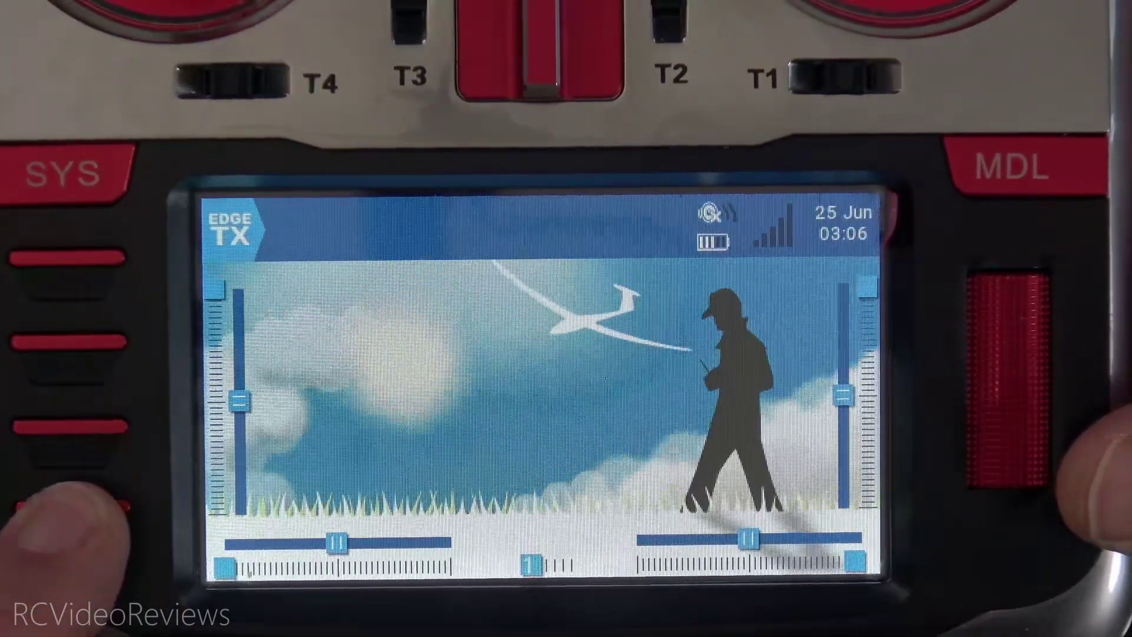
left_click(71, 501)
Place Timer widgets in the upper-left and lower-left zones, with the lower one showing Timer 2.
left_click(654, 362)
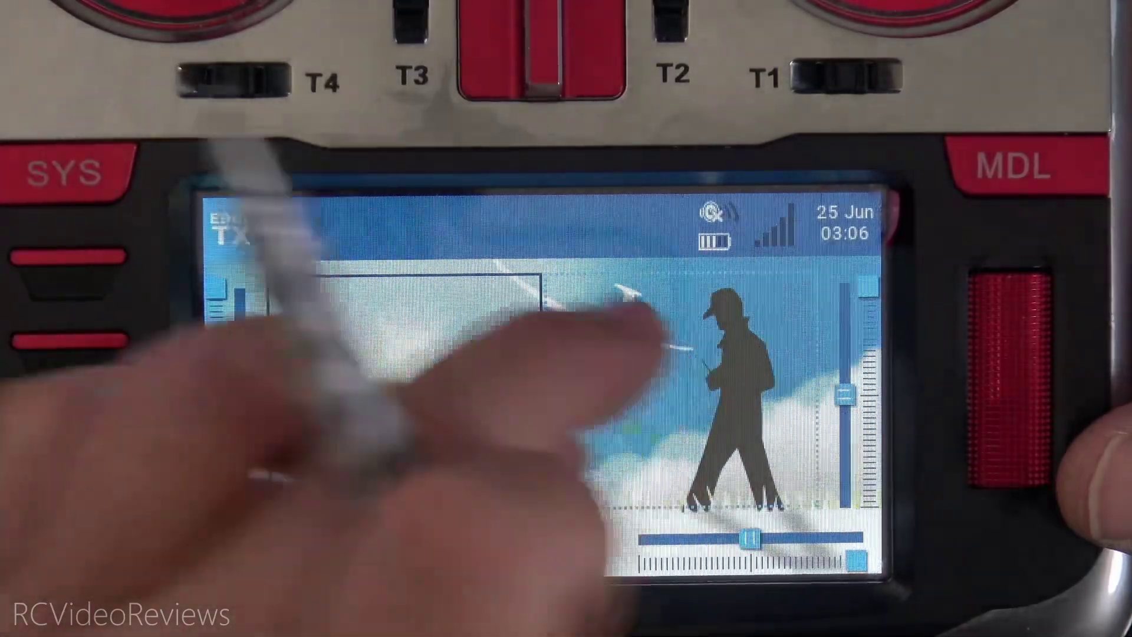
left_click(649, 327)
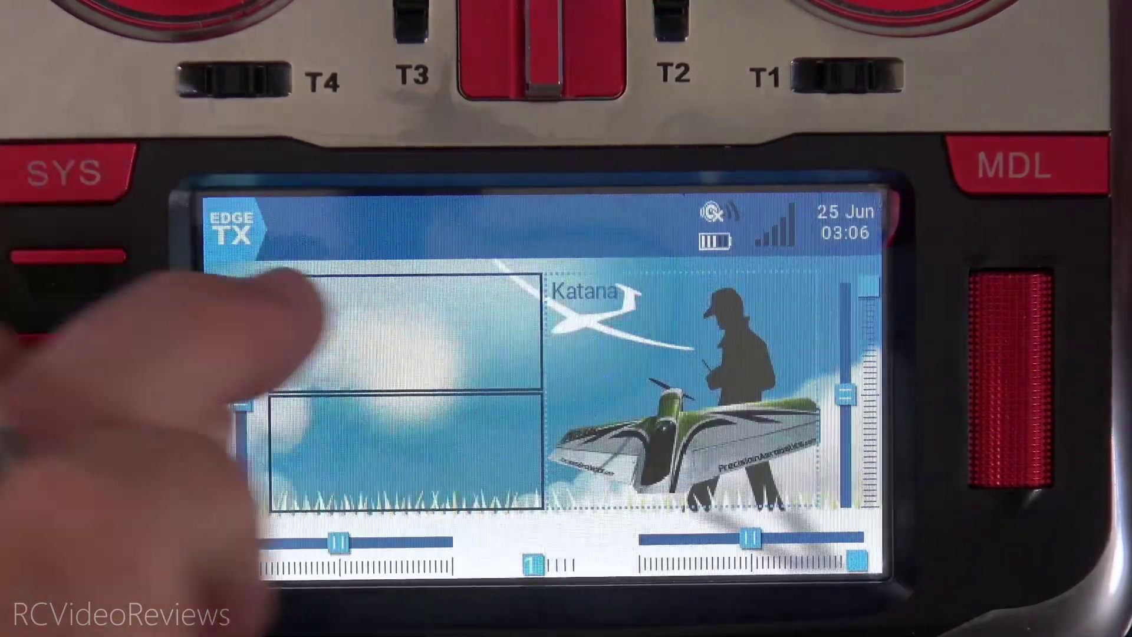
left_click(301, 300)
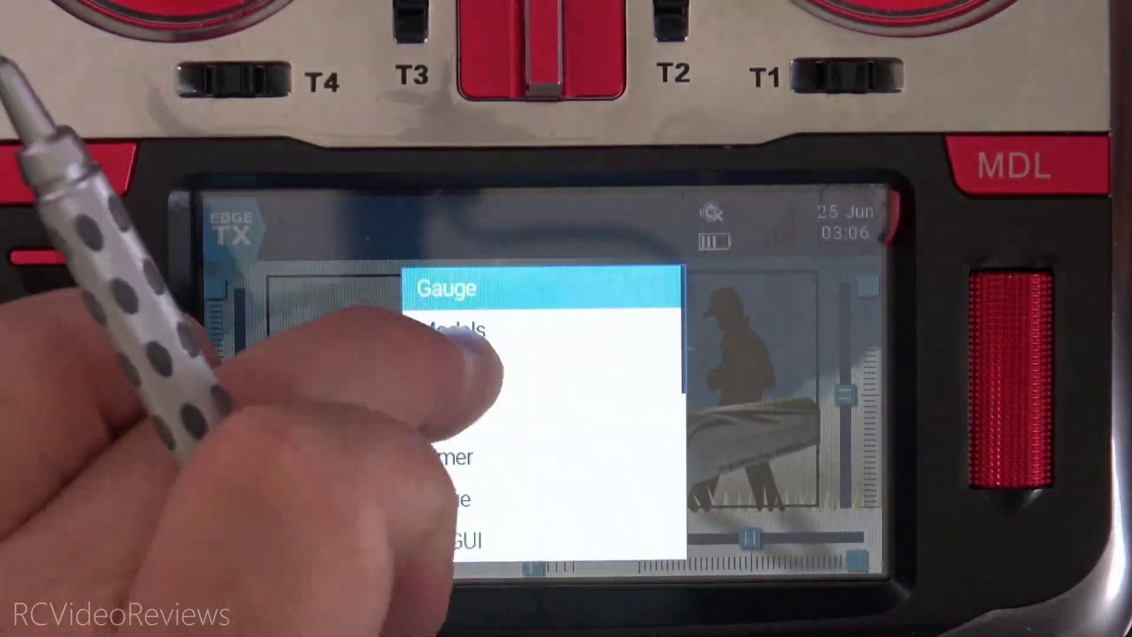
left_click(466, 457)
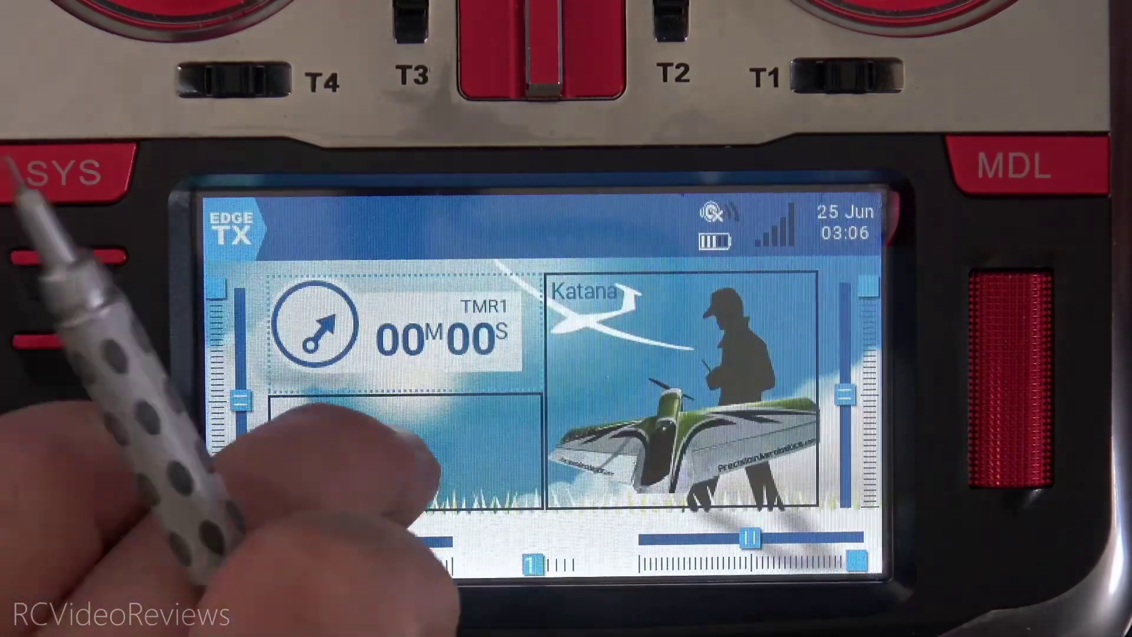
left_click(436, 424)
left_click(501, 387)
left_click(465, 456)
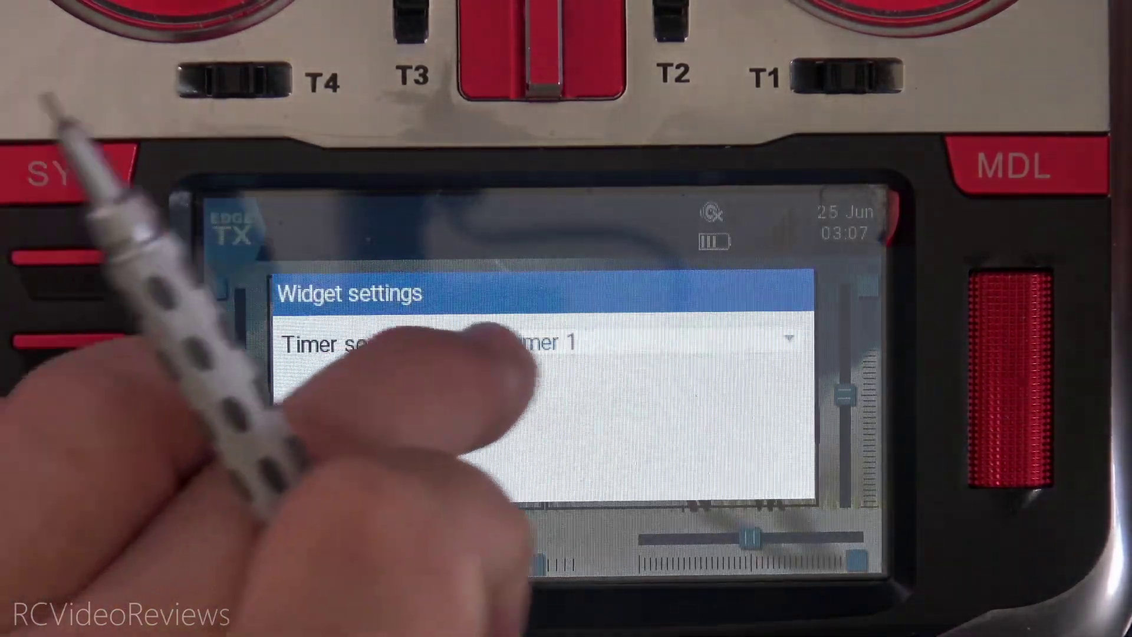
left_click(542, 345)
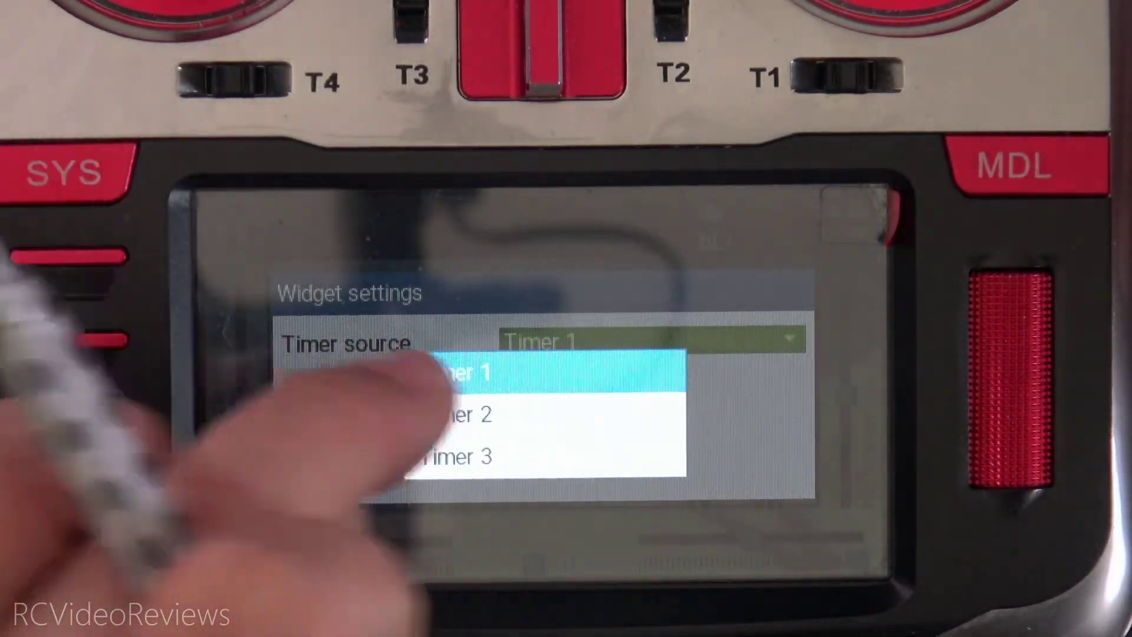
left_click(471, 415)
key("Escape")
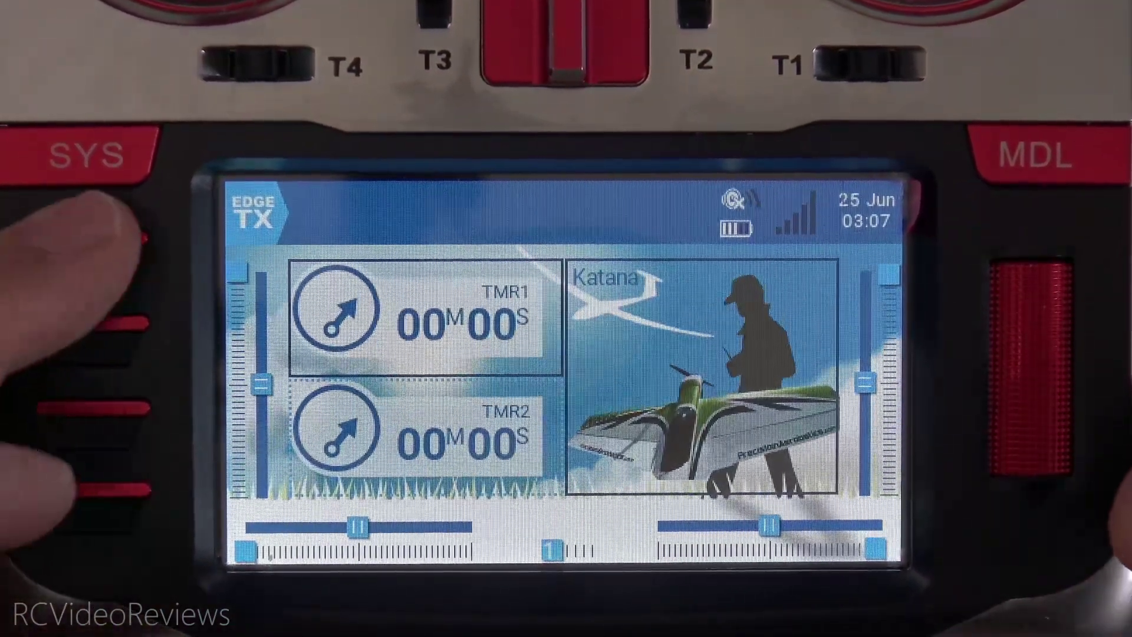
key("Escape")
key("Escape")
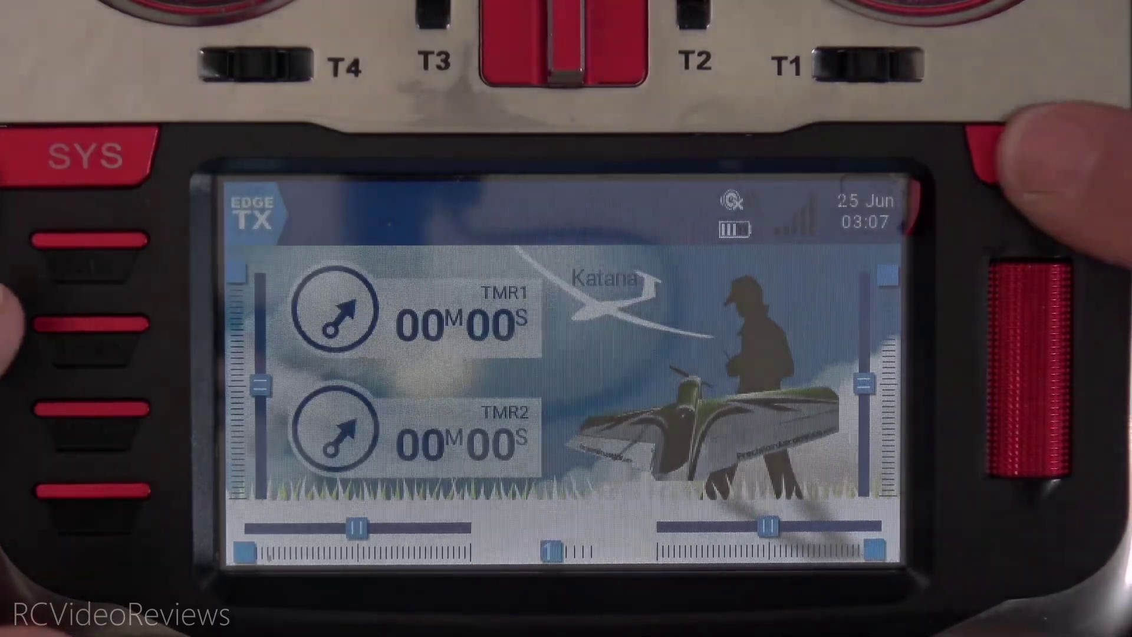
left_click(1025, 153)
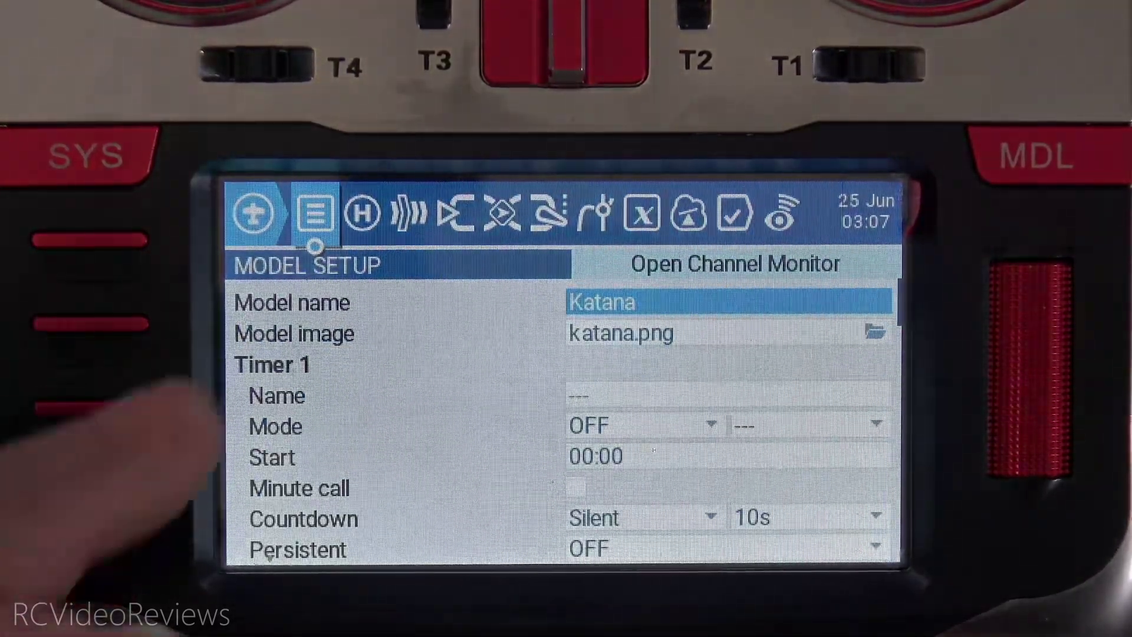
left_click(455, 212)
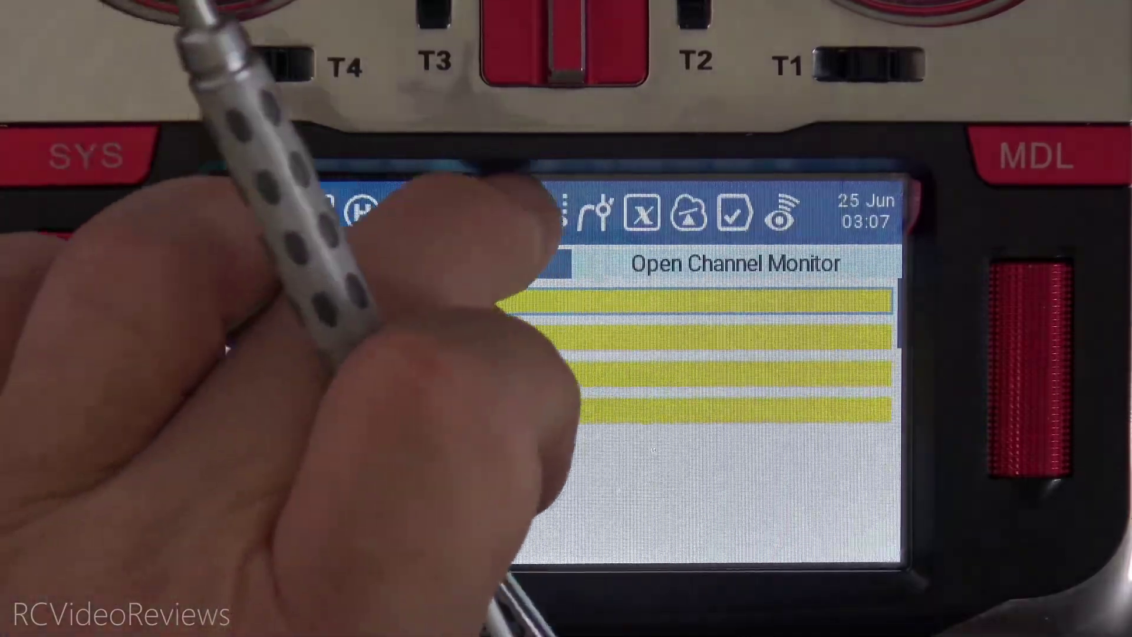
left_click(502, 213)
left_click(94, 239)
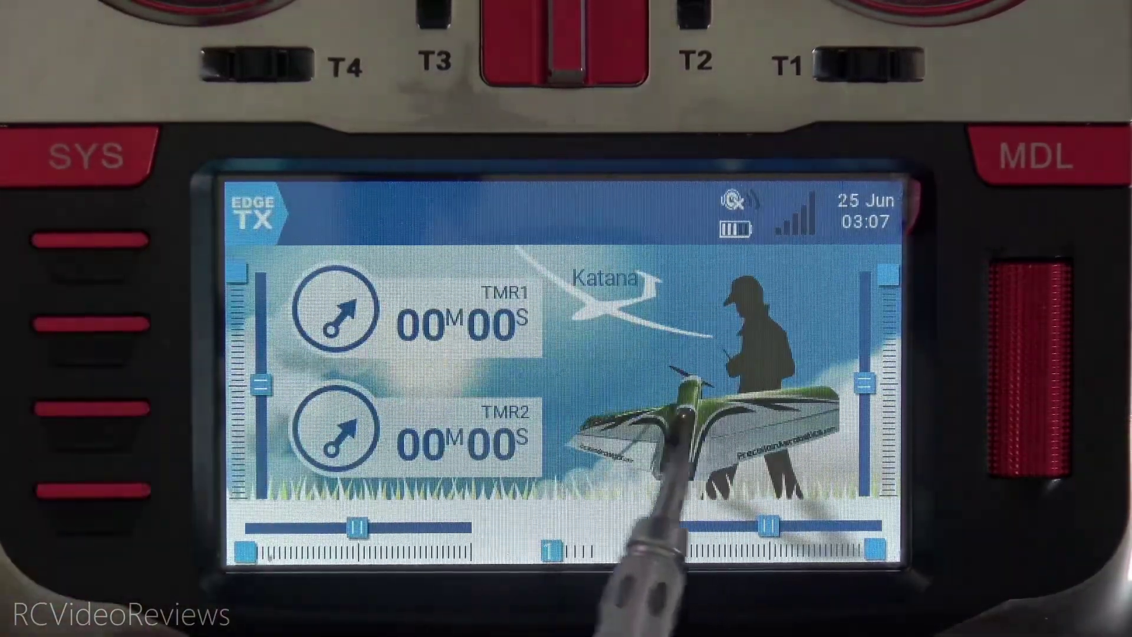
left_click(1023, 153)
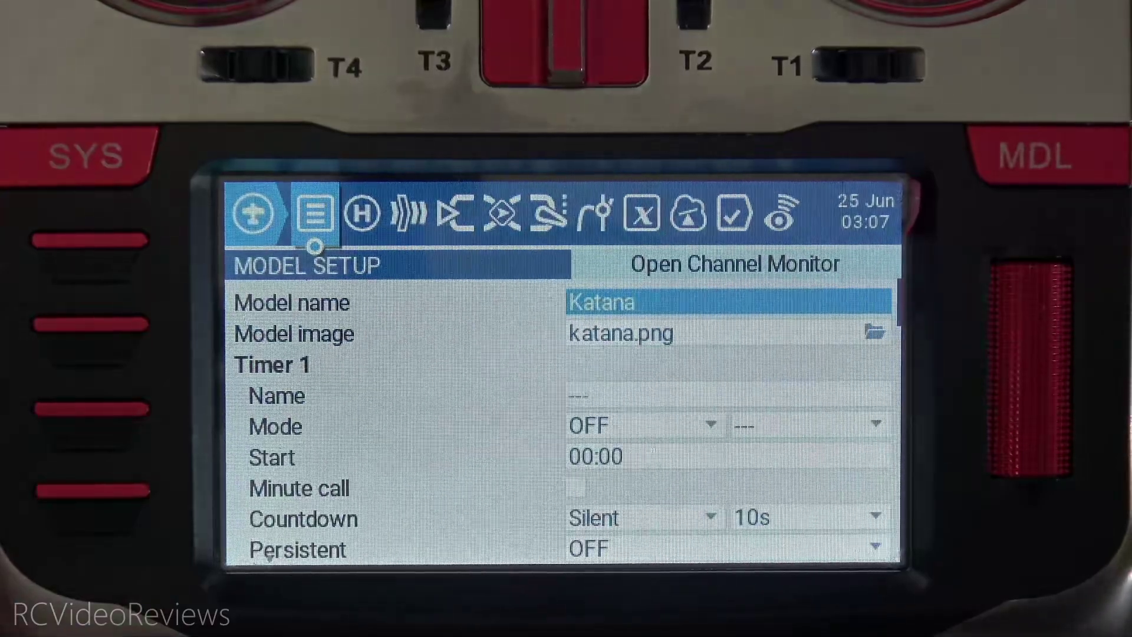
left_click(91, 239)
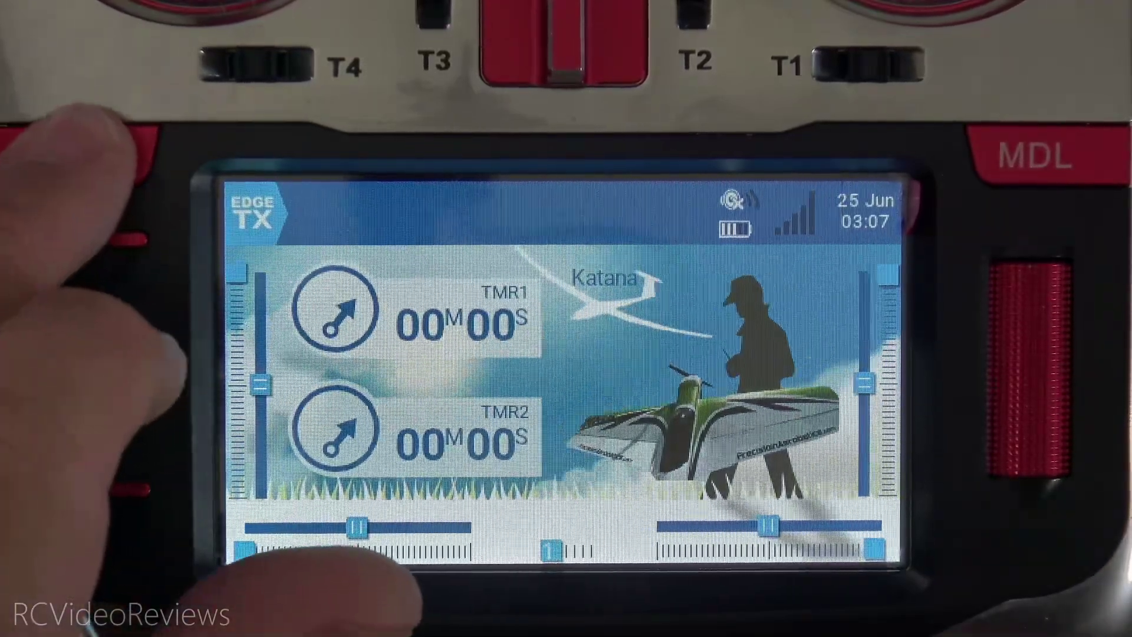
left_click(85, 154)
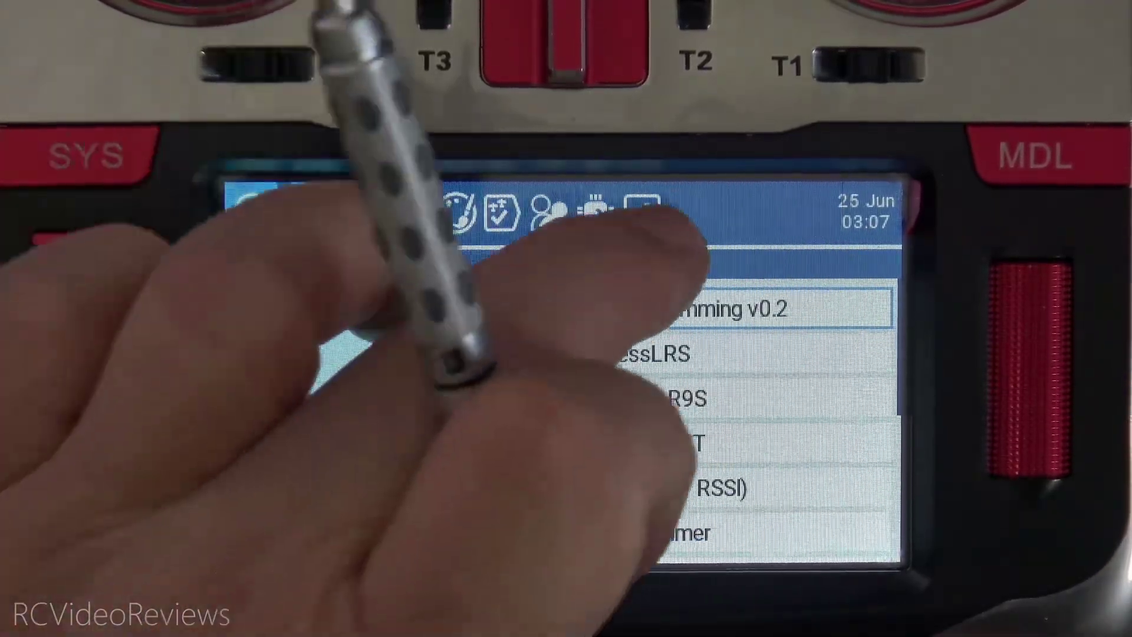
Check the firmware version, then page back from Global Functions to the SD-HC Card browser.
left_click(642, 213)
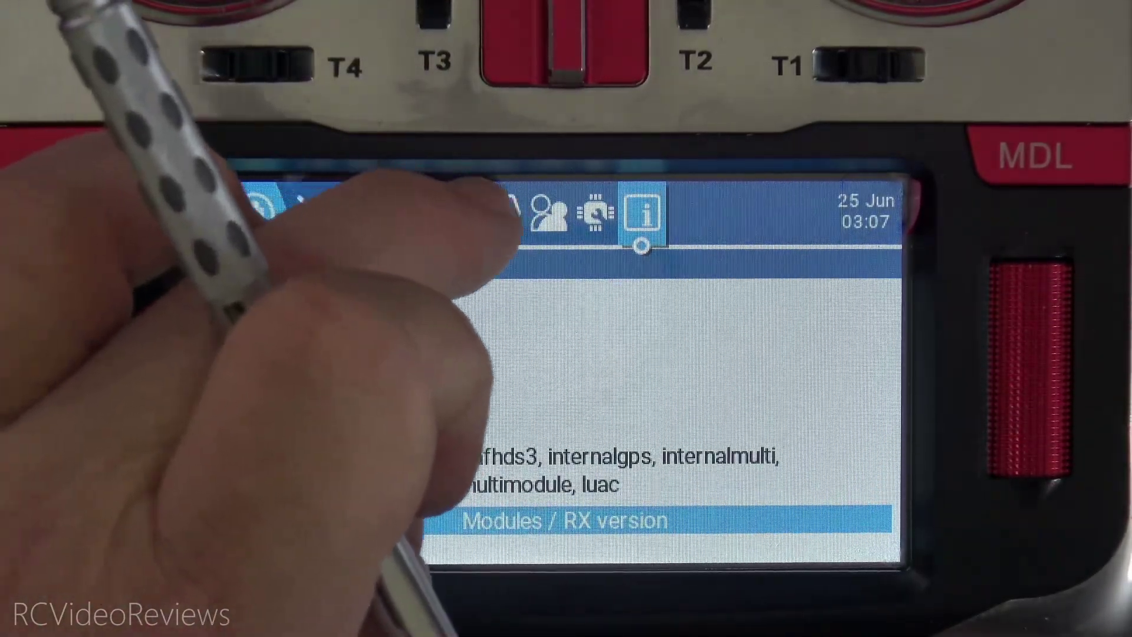
left_click(501, 212)
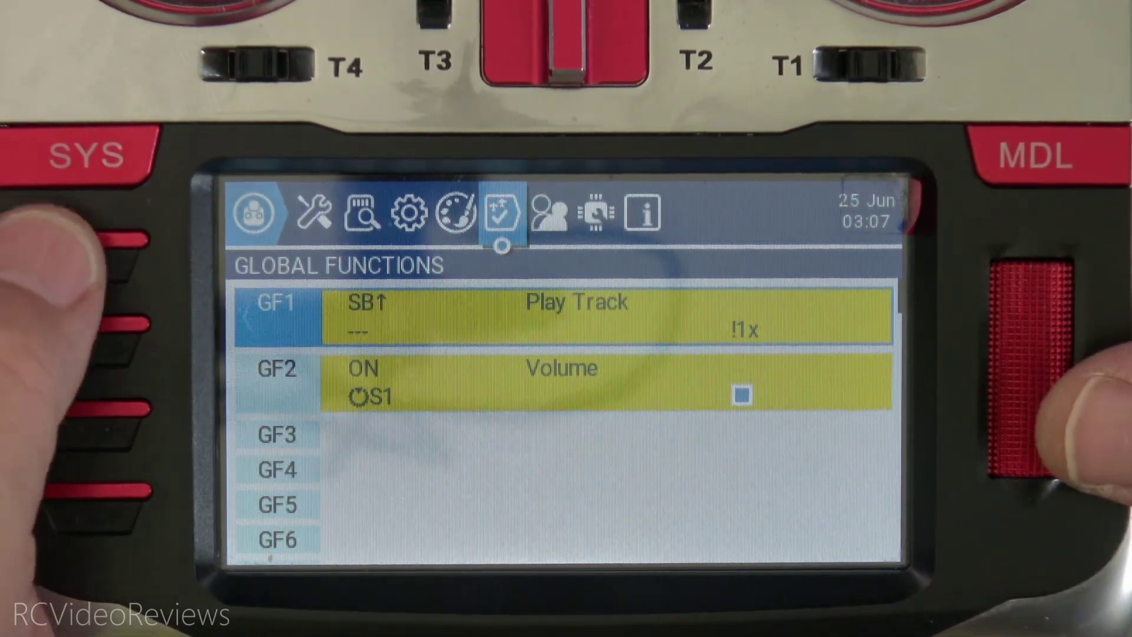
key("Page_Up")
key("Page_Up")
key("Page_Up")
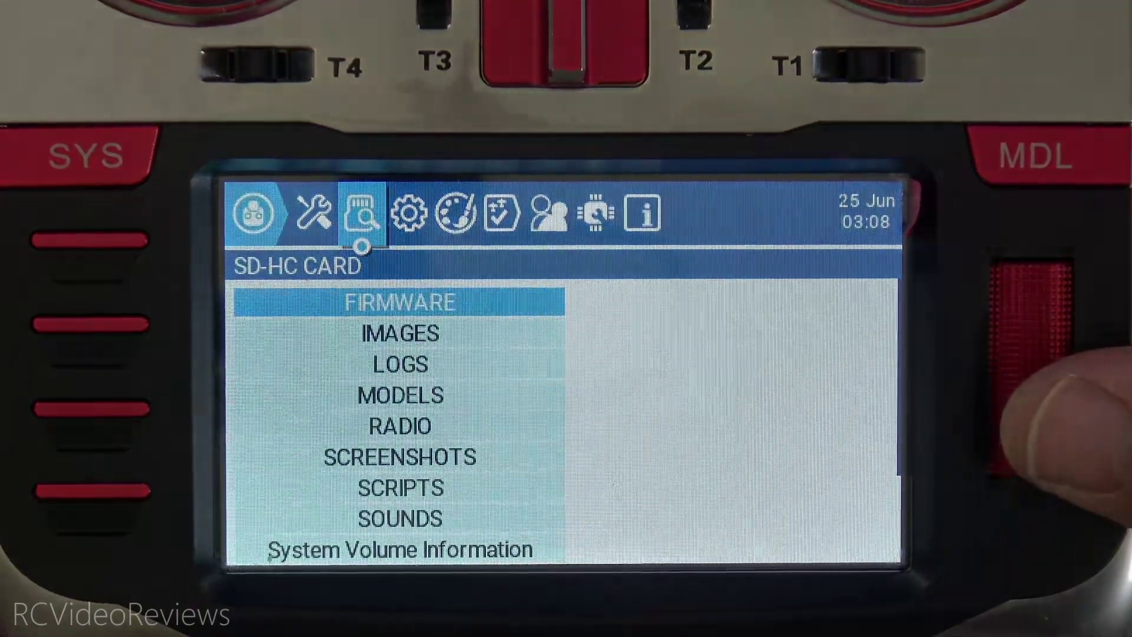
Open the MODELS folder and delete model2.bin.
scroll(399, 348, "down", 2)
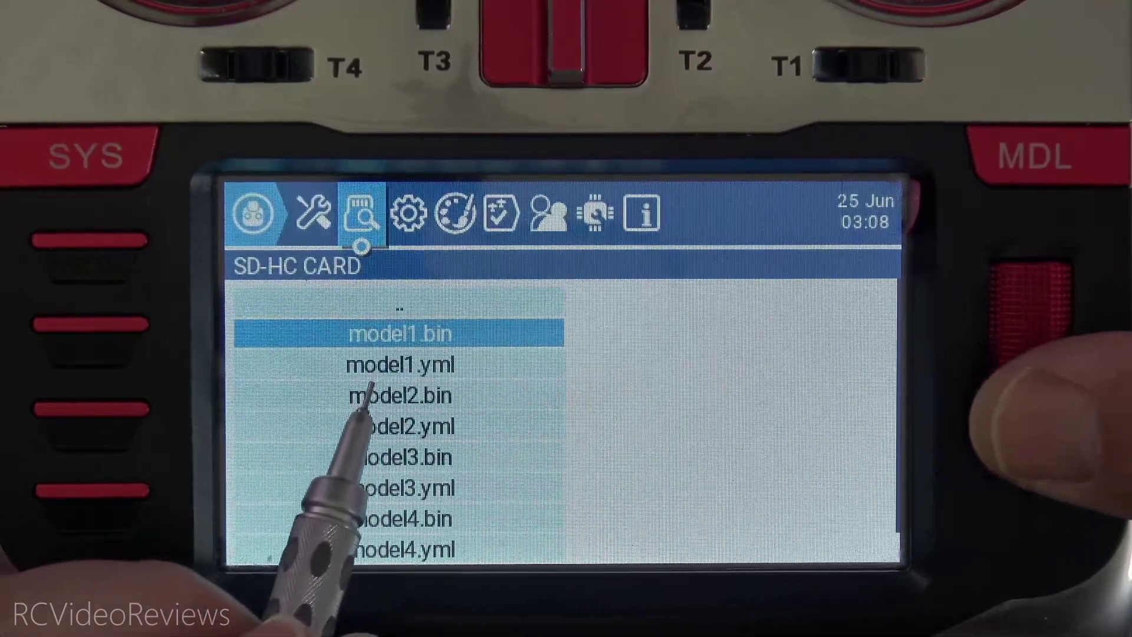
scroll(1031, 313, "down", 1)
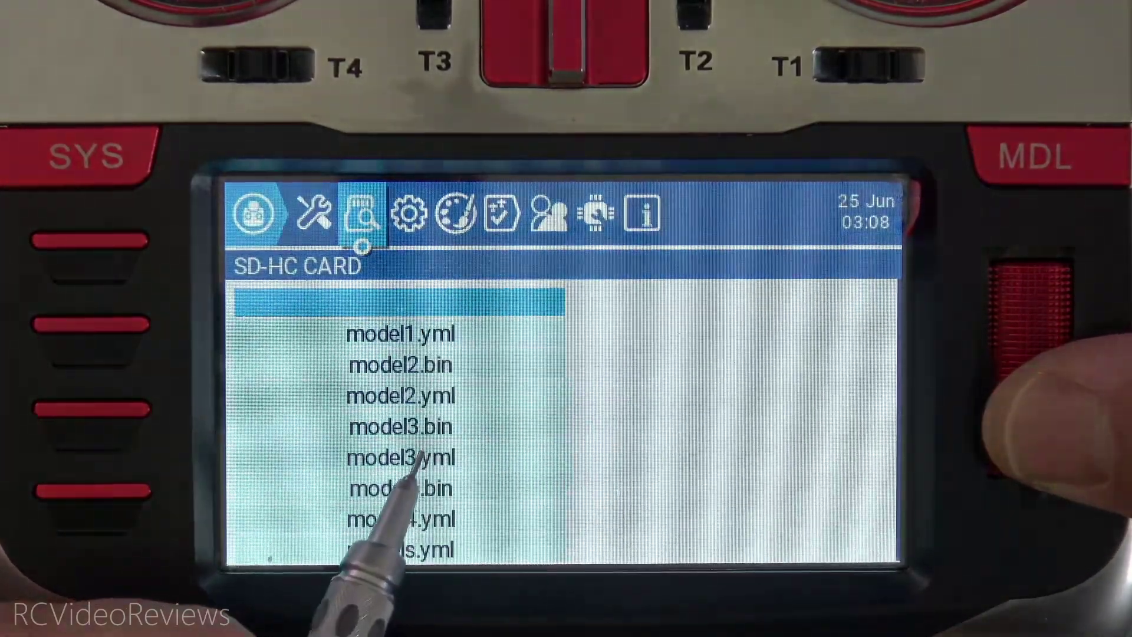
scroll(1032, 354, "down", 2)
key("Return")
scroll(1032, 365, "down", 2)
key("Return")
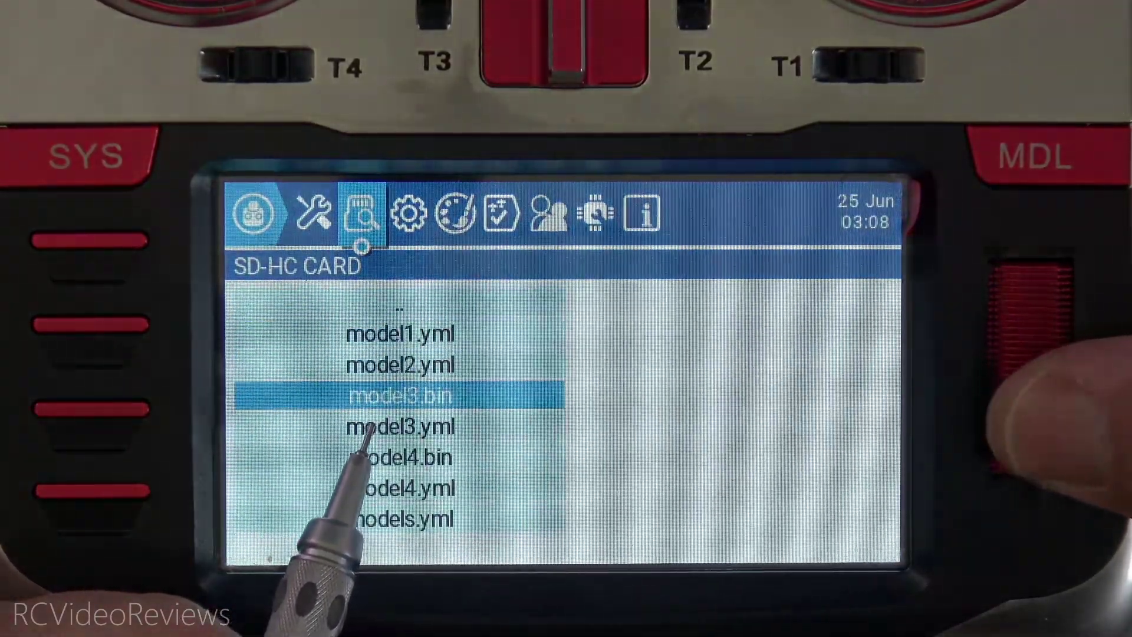
Delete model3.bin and model4.bin as well.
key("Return")
scroll(1031, 366, "down", 2)
key("Return")
scroll(1032, 365, "down", 2)
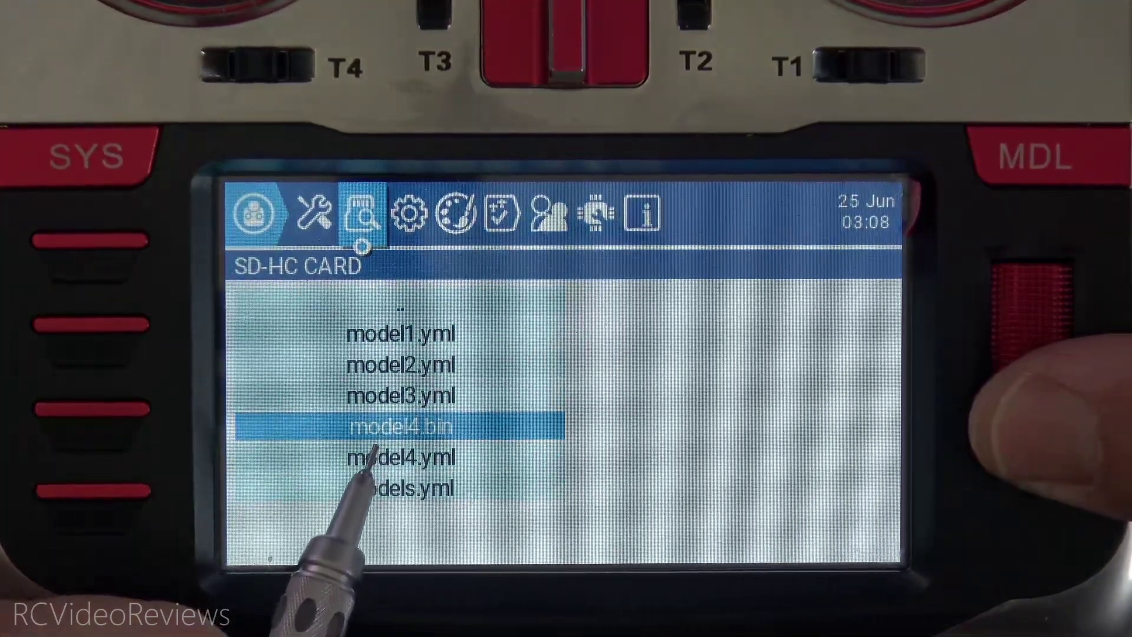
key("Return")
scroll(1032, 366, "down", 1)
scroll(1031, 366, "up", 1)
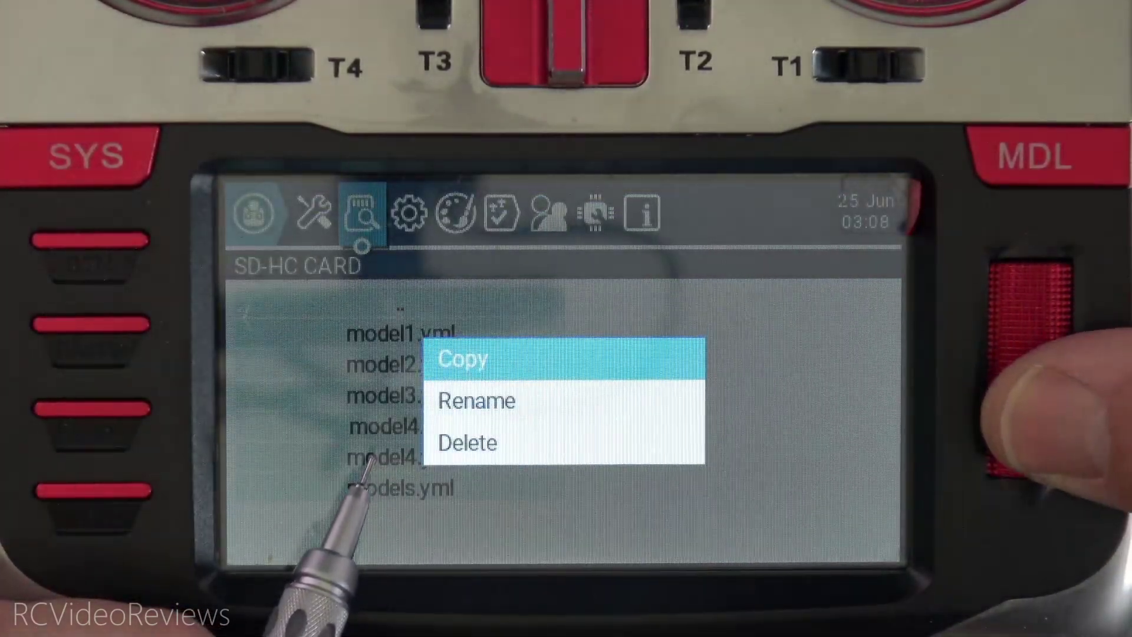
scroll(1032, 366, "down", 2)
key("Return")
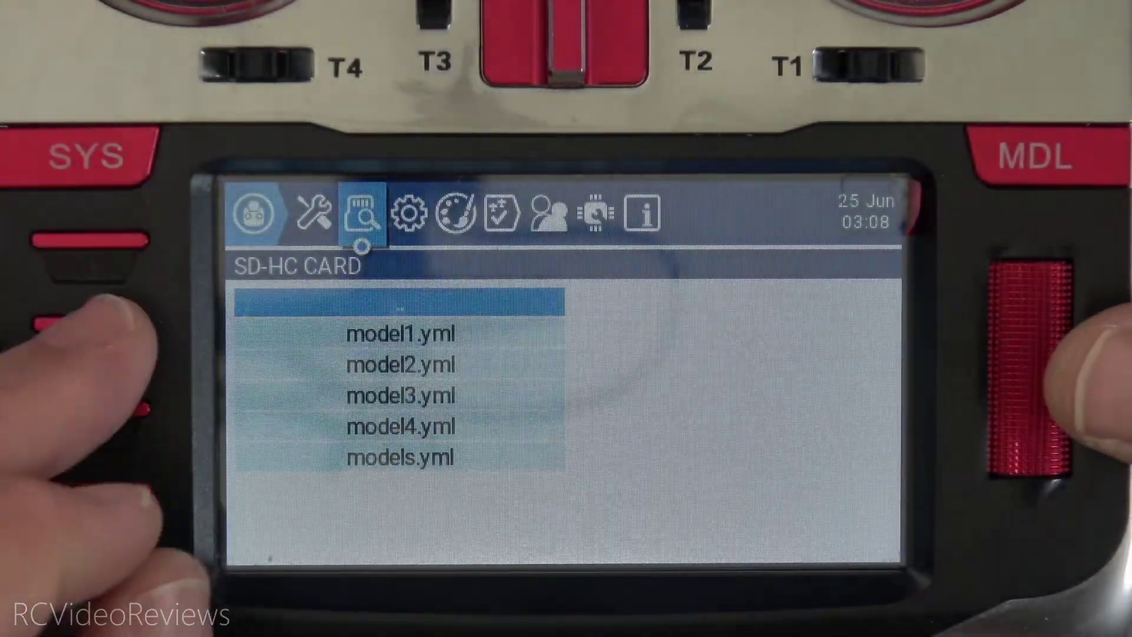
Open the RADIO folder and delete the leftover models file and radio.bin.
key("Return")
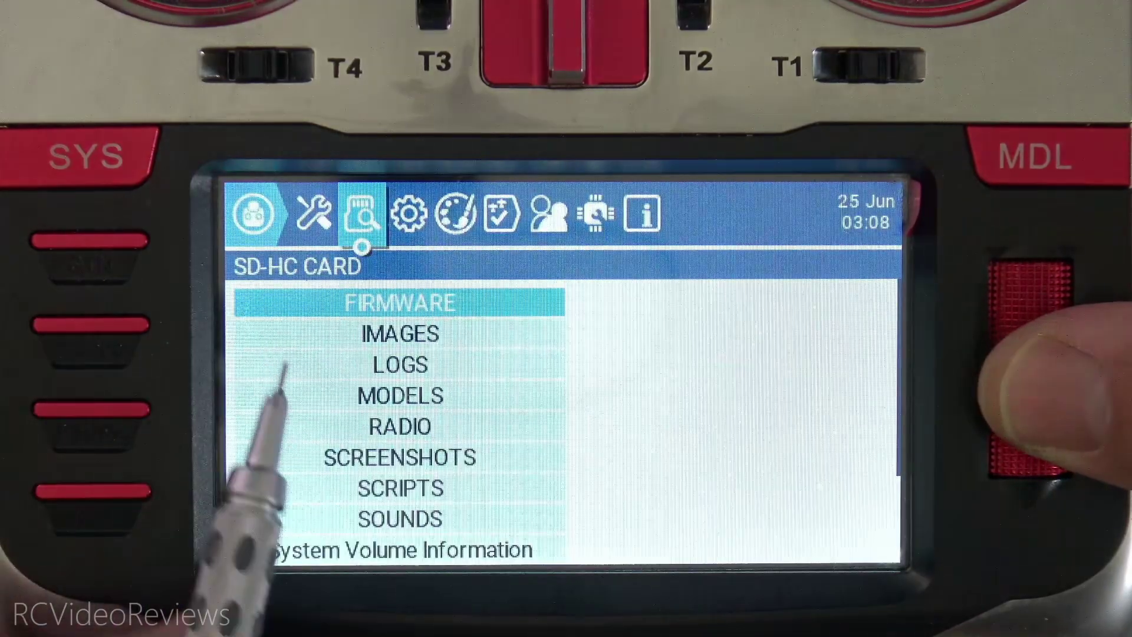
scroll(1031, 366, "down", 2)
key("Return")
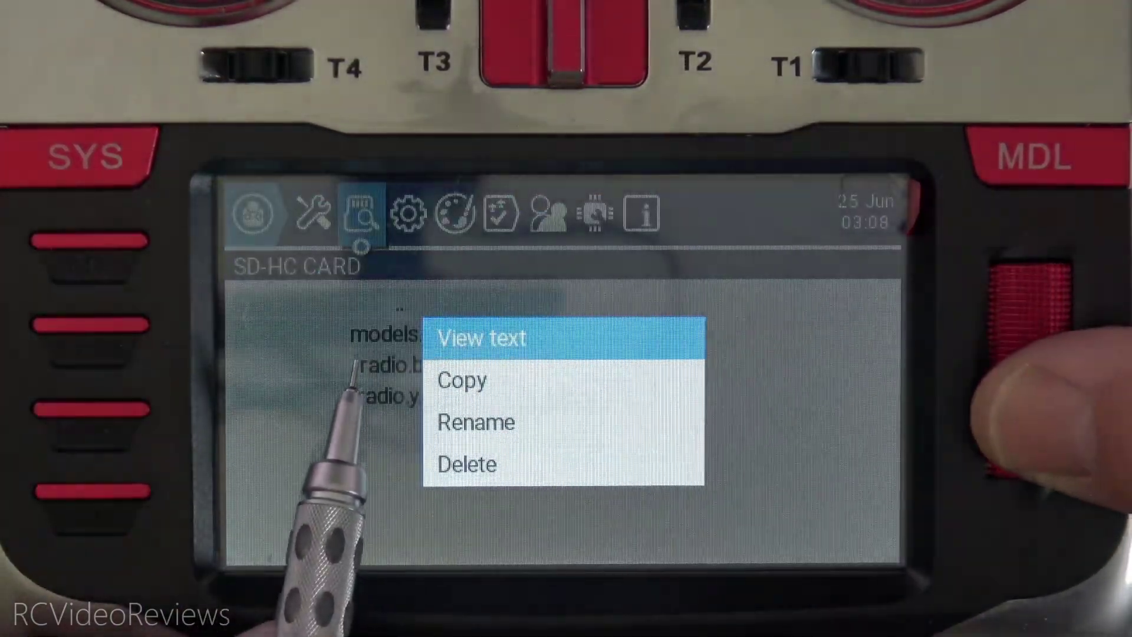
scroll(1032, 365, "down", 3)
key("Return")
scroll(1032, 366, "down", 1)
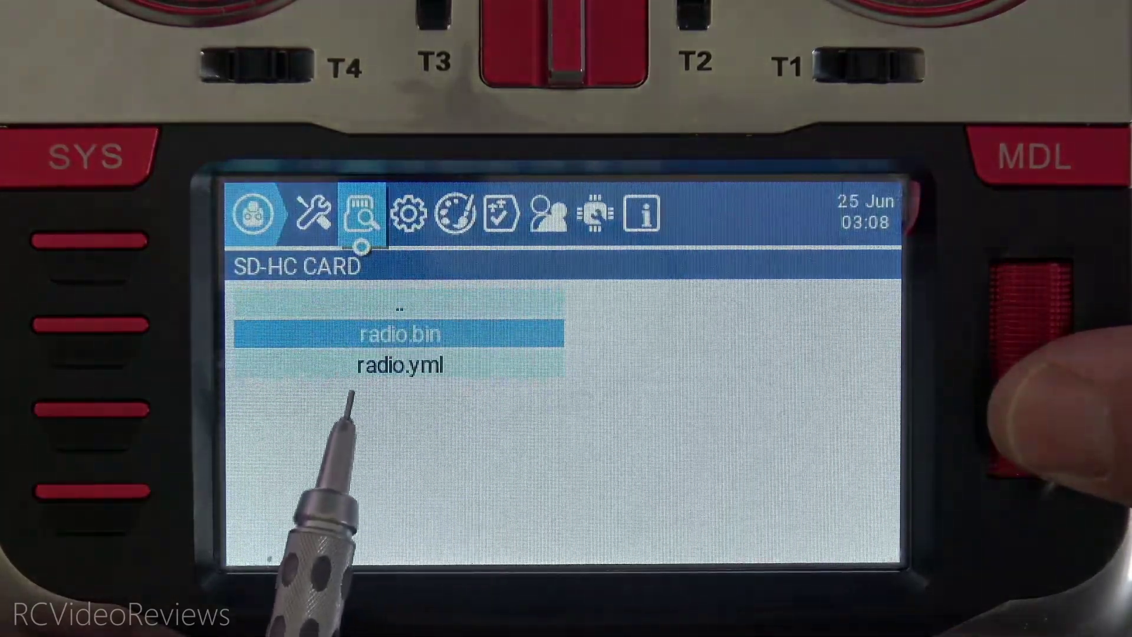
key("Return")
scroll(1031, 366, "down", 2)
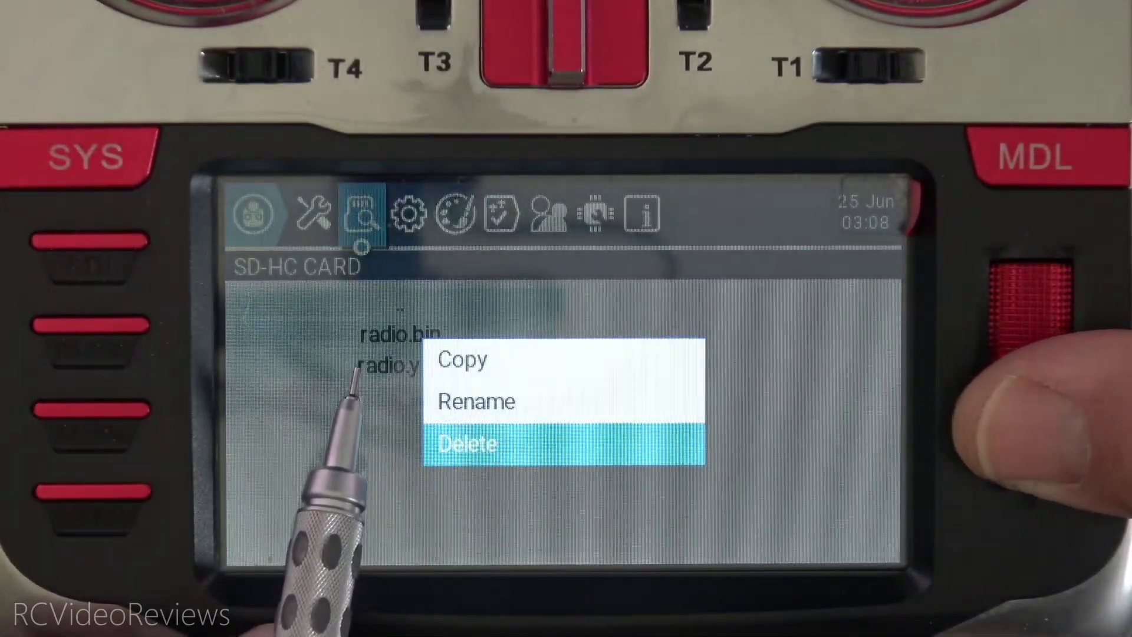
key("Return")
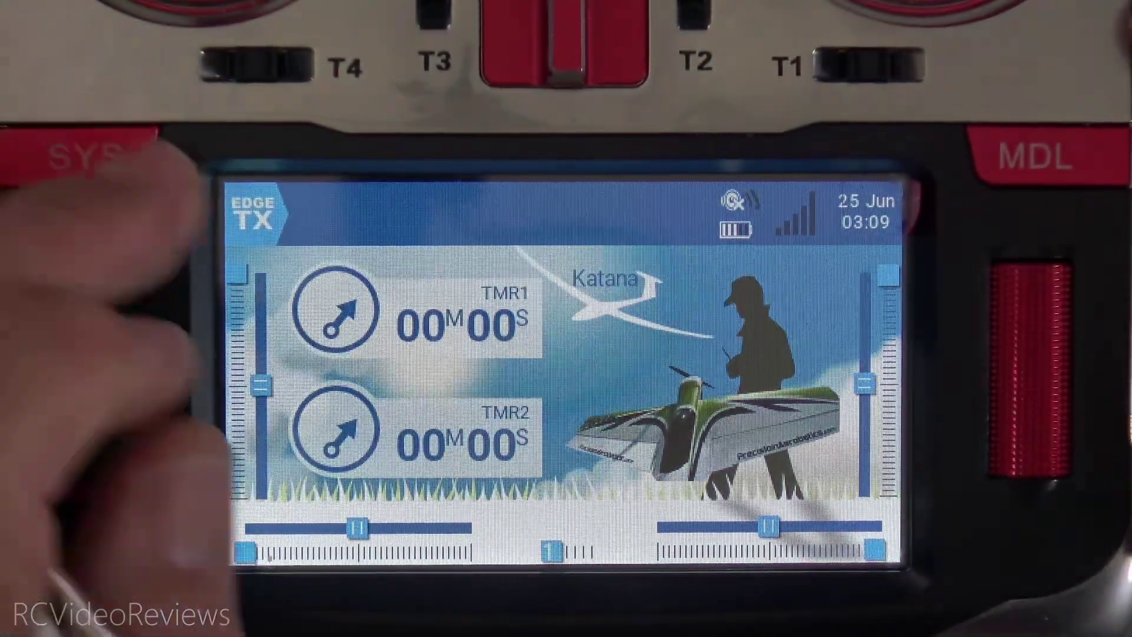
Check the model list, then open the TOOLS page with DSM Forward Programming, ExpressLRS and SxR_R9S.
left_click(253, 214)
left_click(732, 340)
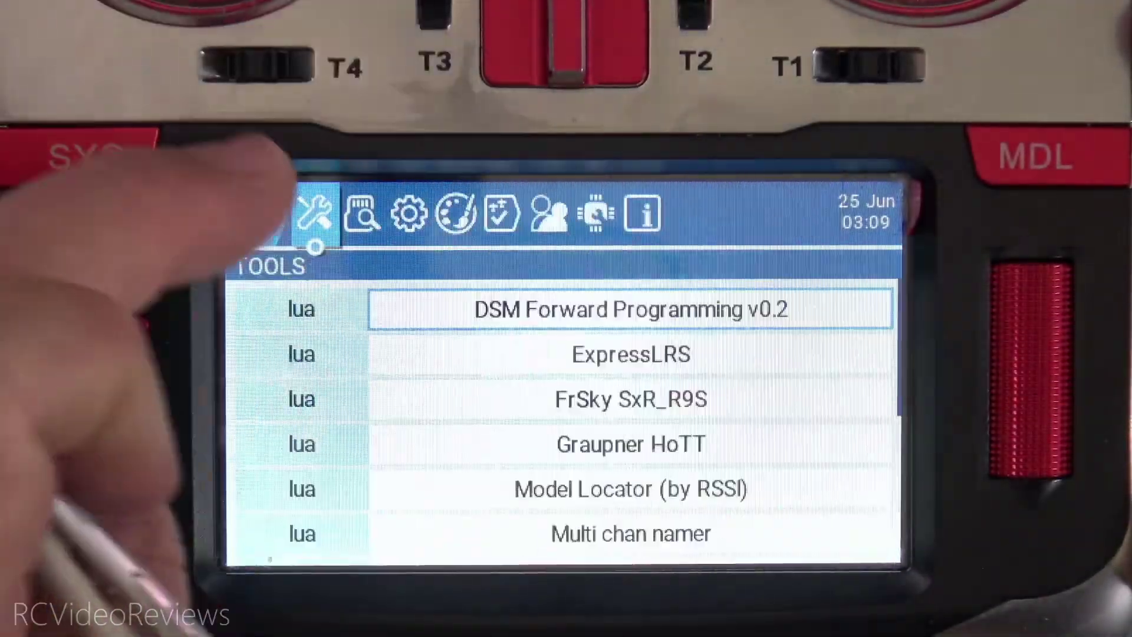
left_click(501, 212)
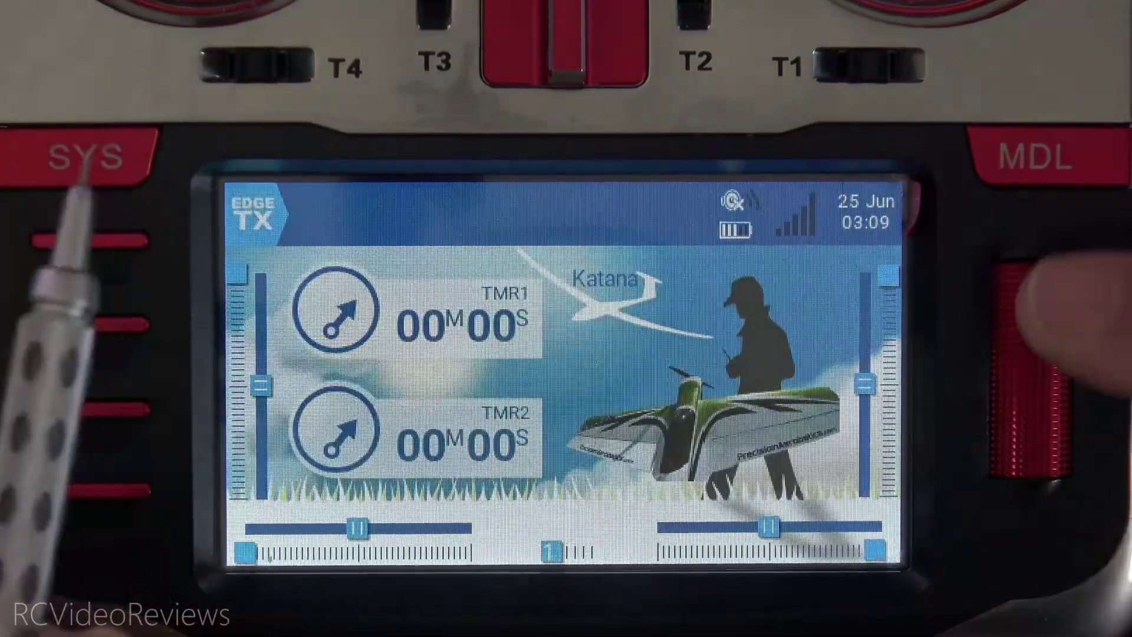
left_click(1017, 154)
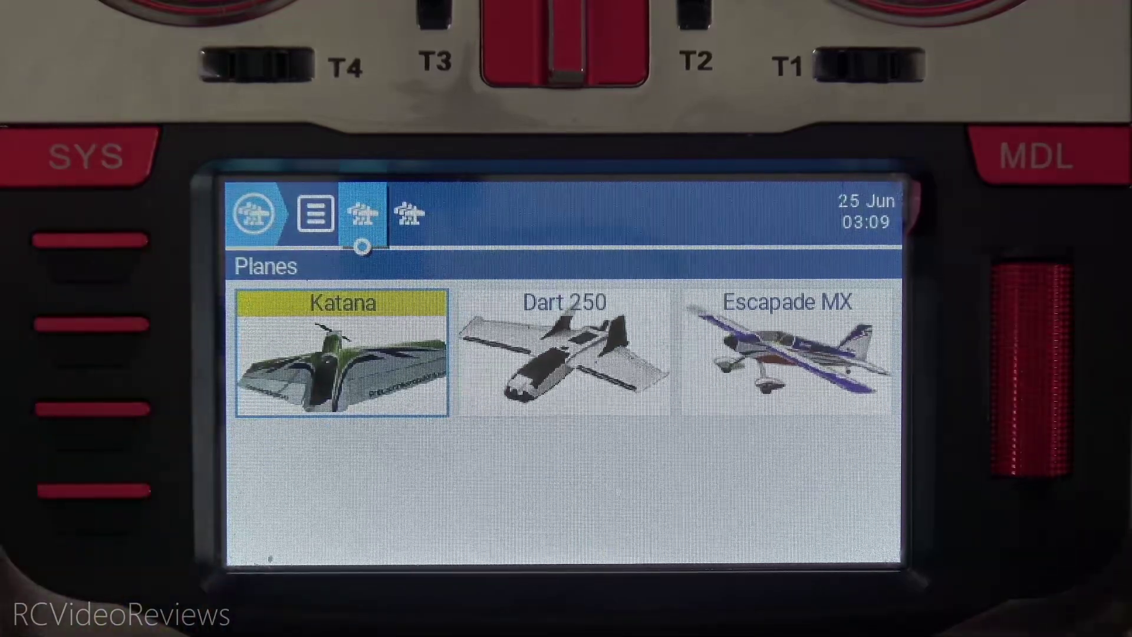
key("Escape")
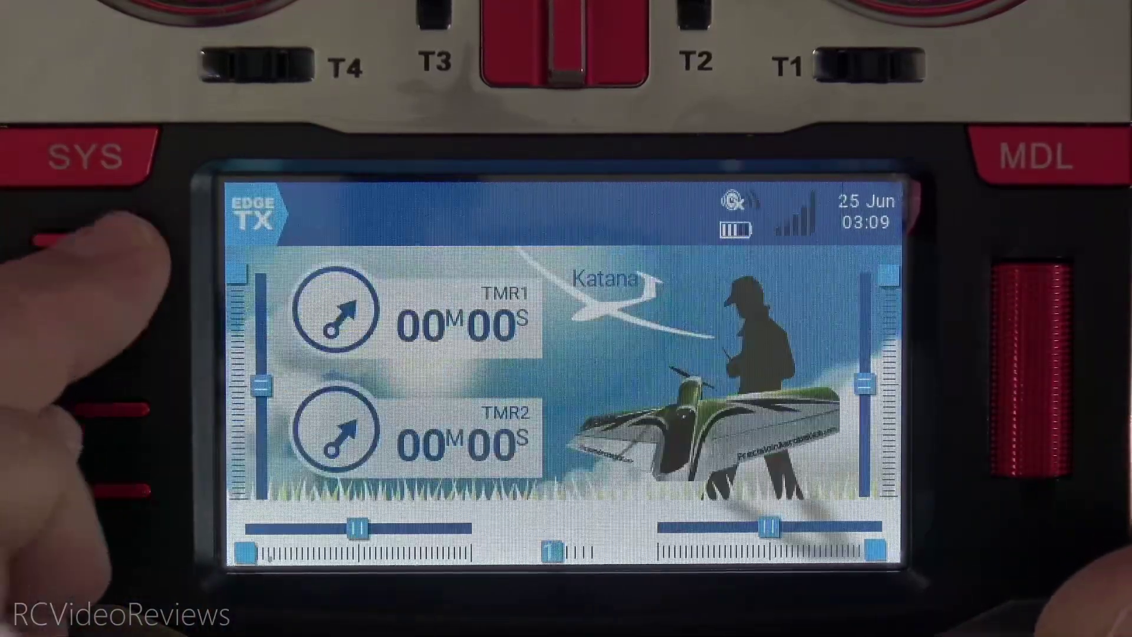
left_click(86, 156)
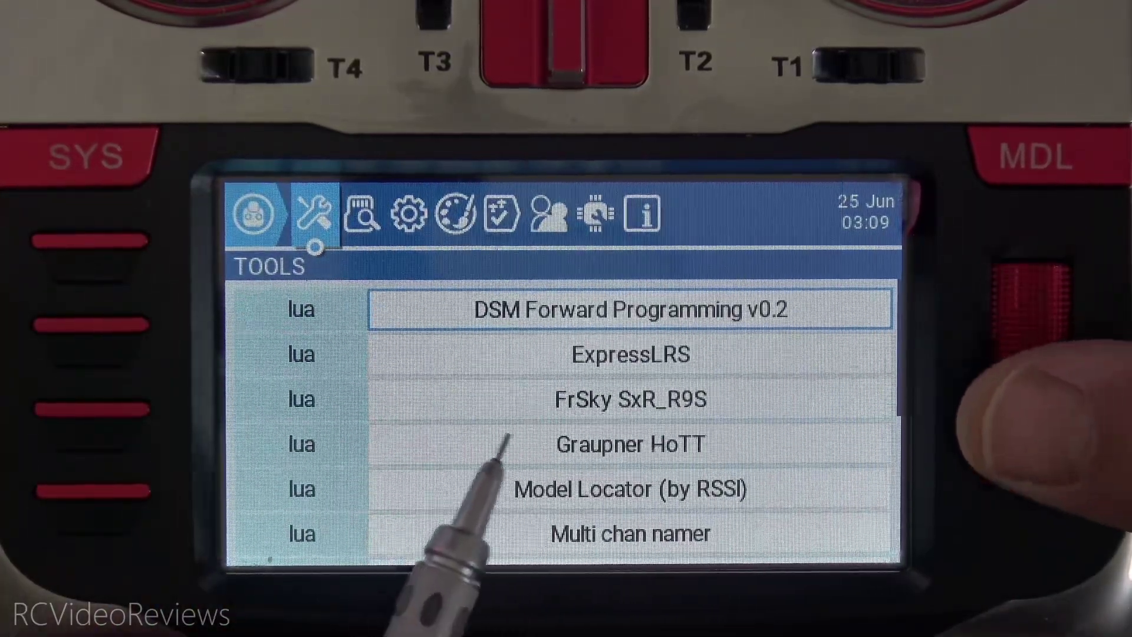
Scroll the TOOLS list past MultiConfig, pidDsm, TBS Agent Lite and Wizard Loader to Spectrum (INT).
scroll(1031, 377, "down", 2)
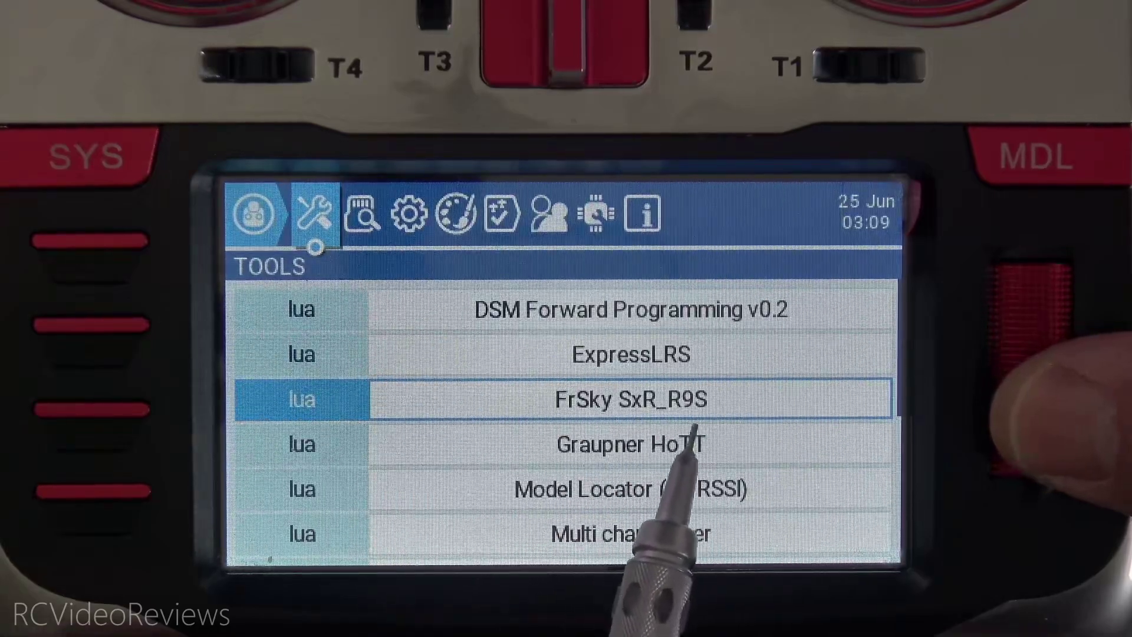
scroll(1031, 377, "down", 1)
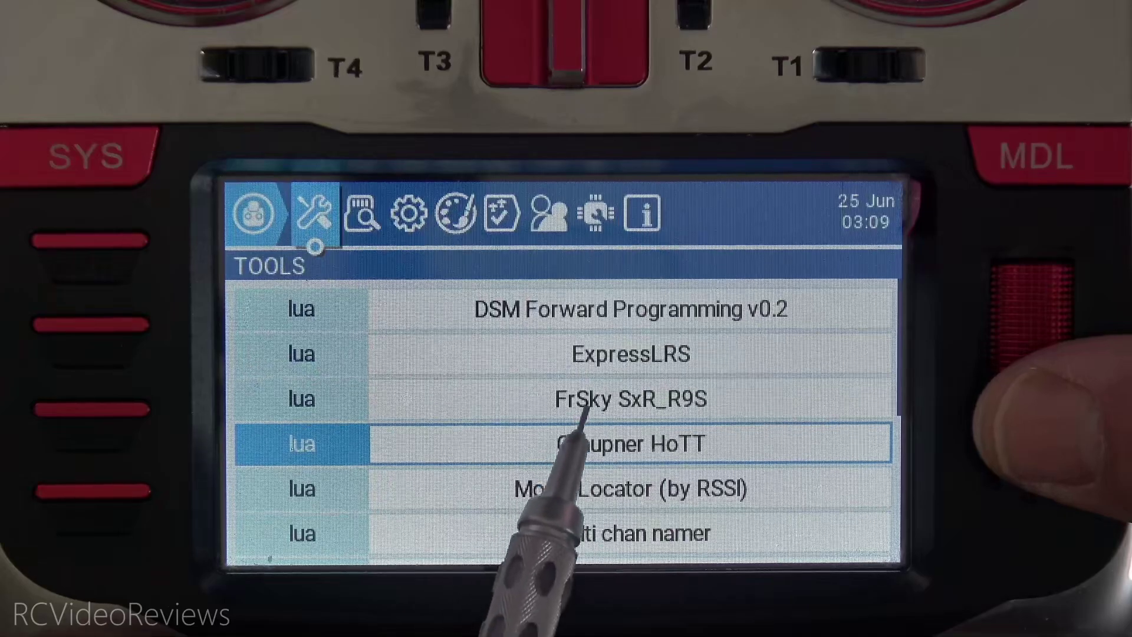
scroll(1032, 354, "up", 1)
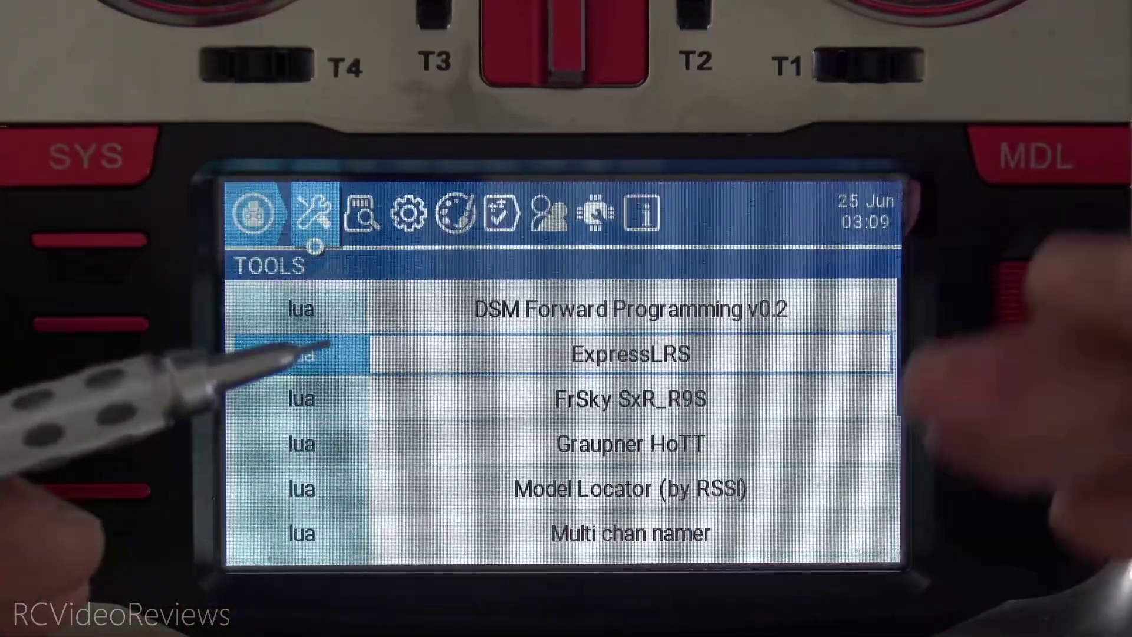
scroll(1032, 383, "down", 3)
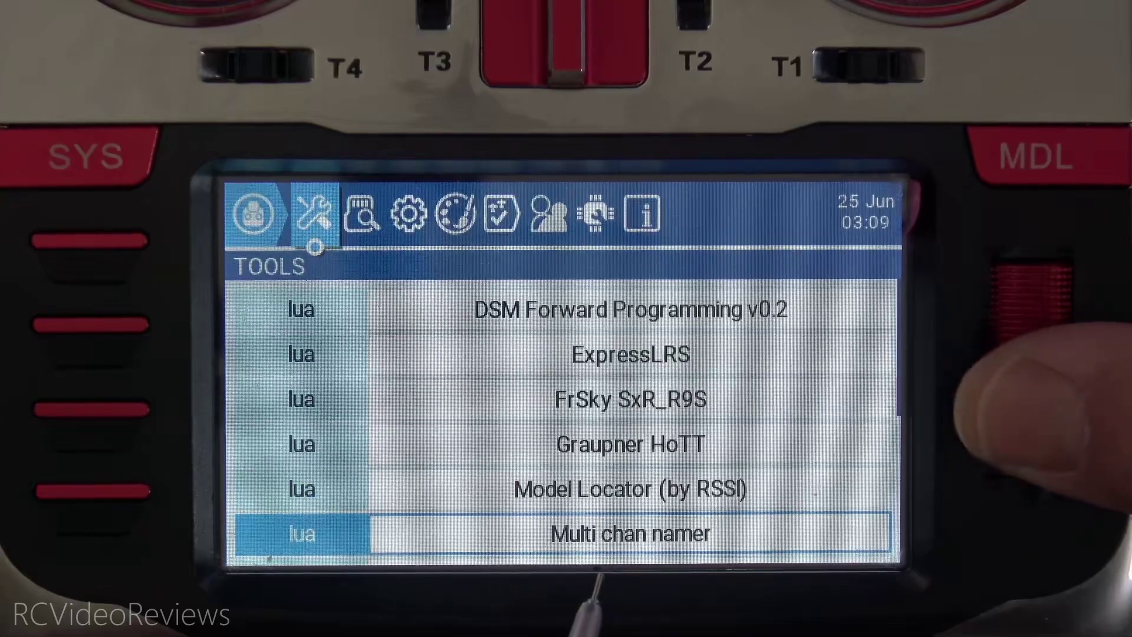
scroll(1032, 383, "down", 2)
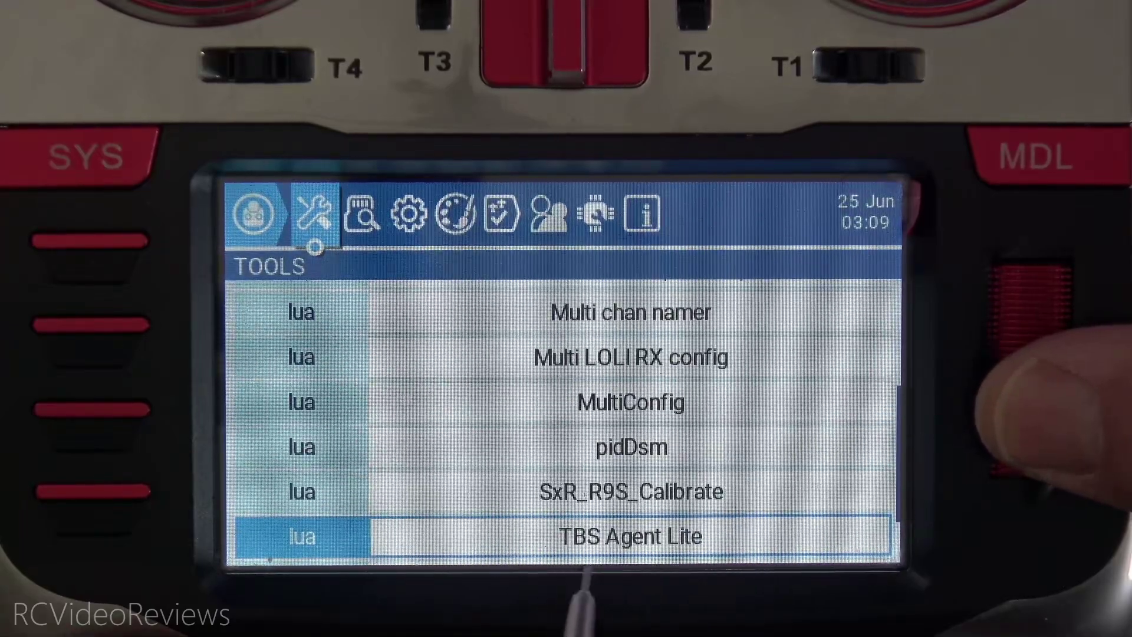
scroll(1031, 365, "up", 1)
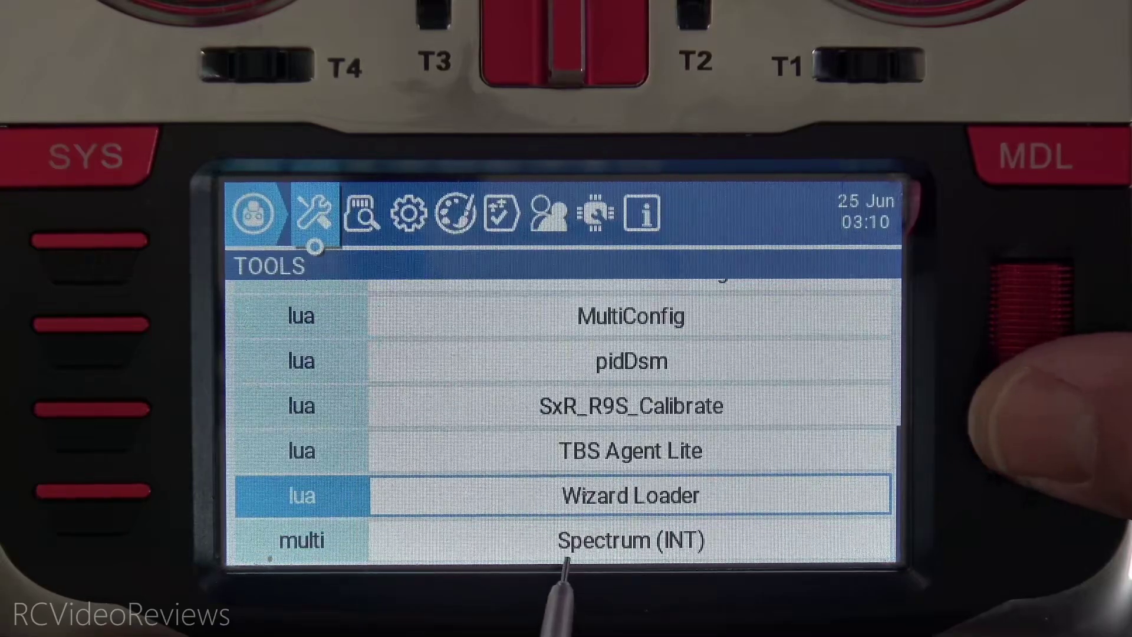